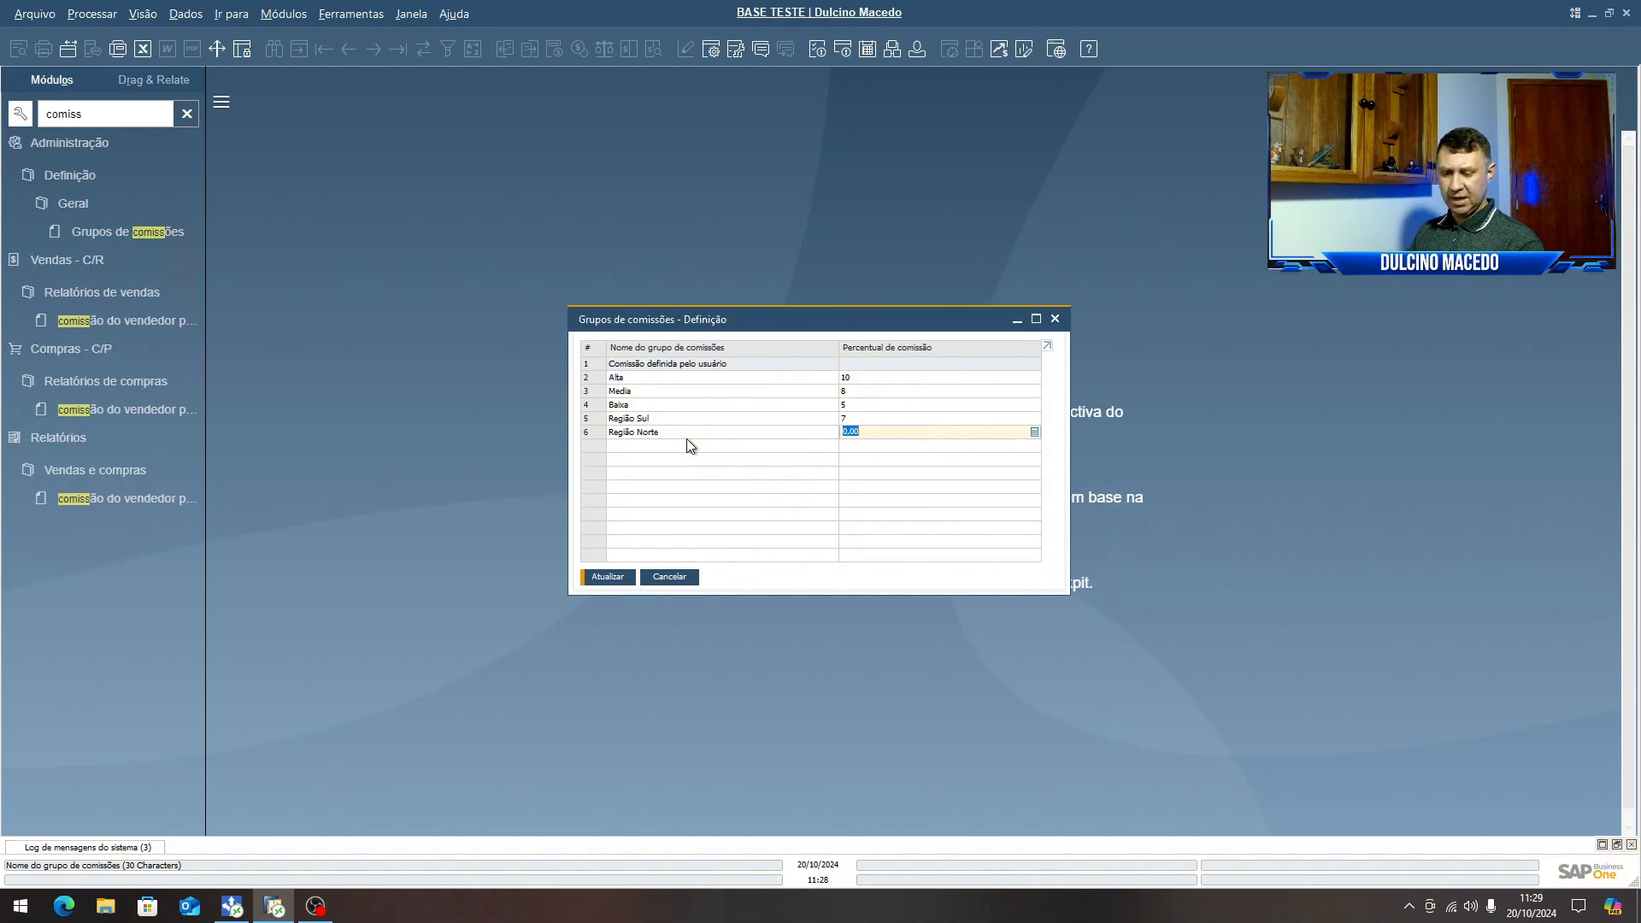
- Set the Região Norte commission group to 5 percent and add a Região Sudeste group at 5 percent, saving both
text(5)
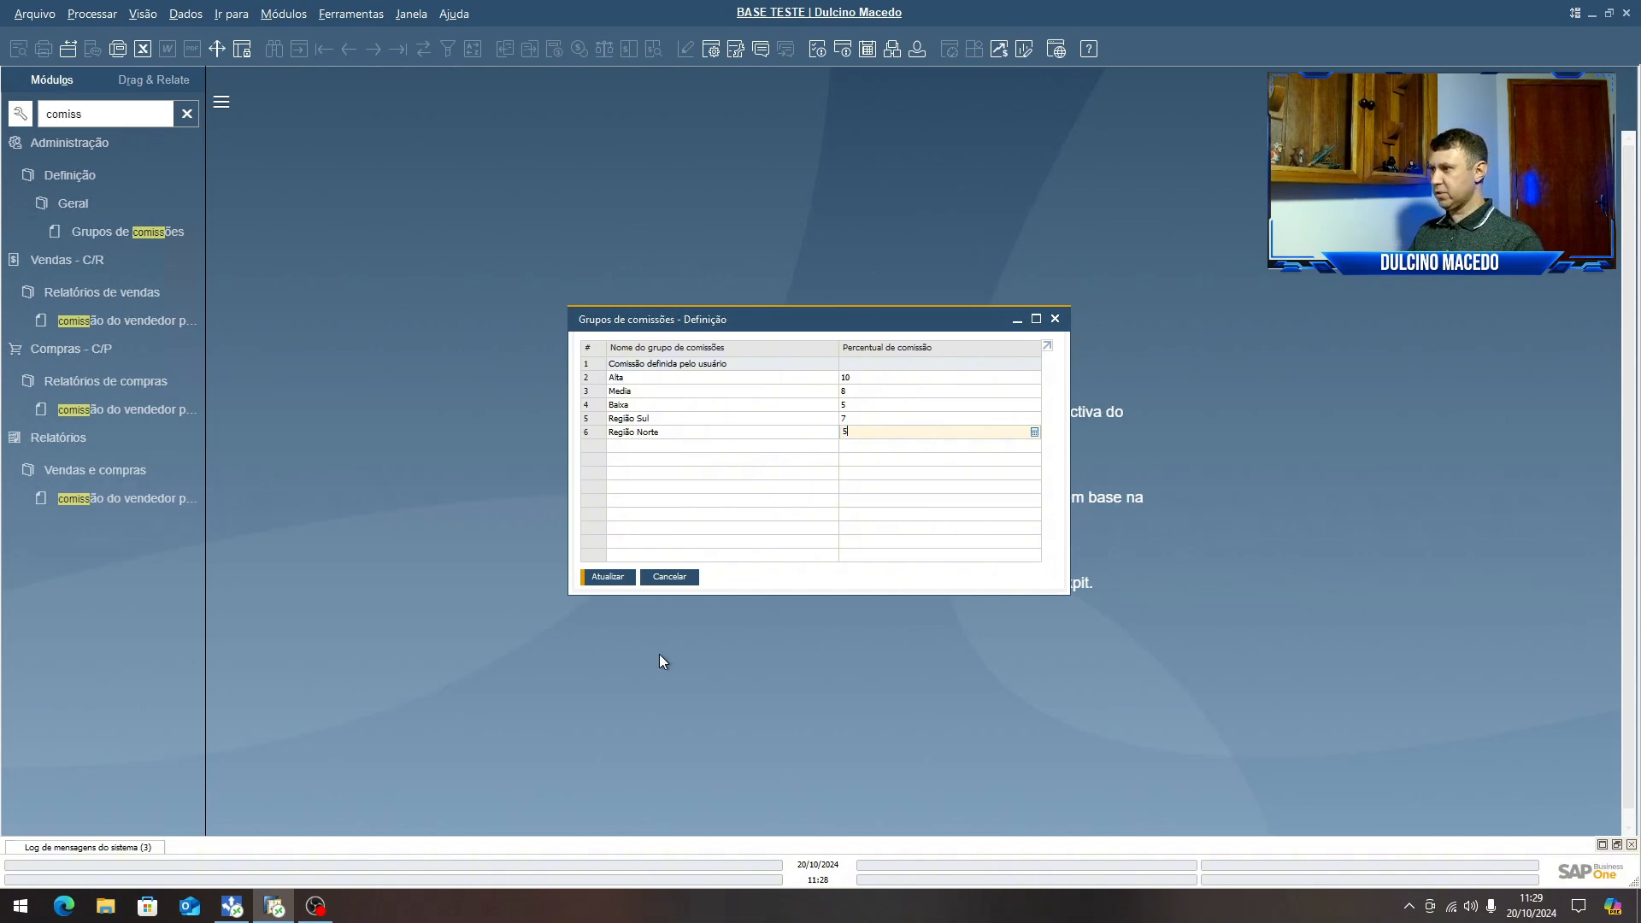
click(608, 577)
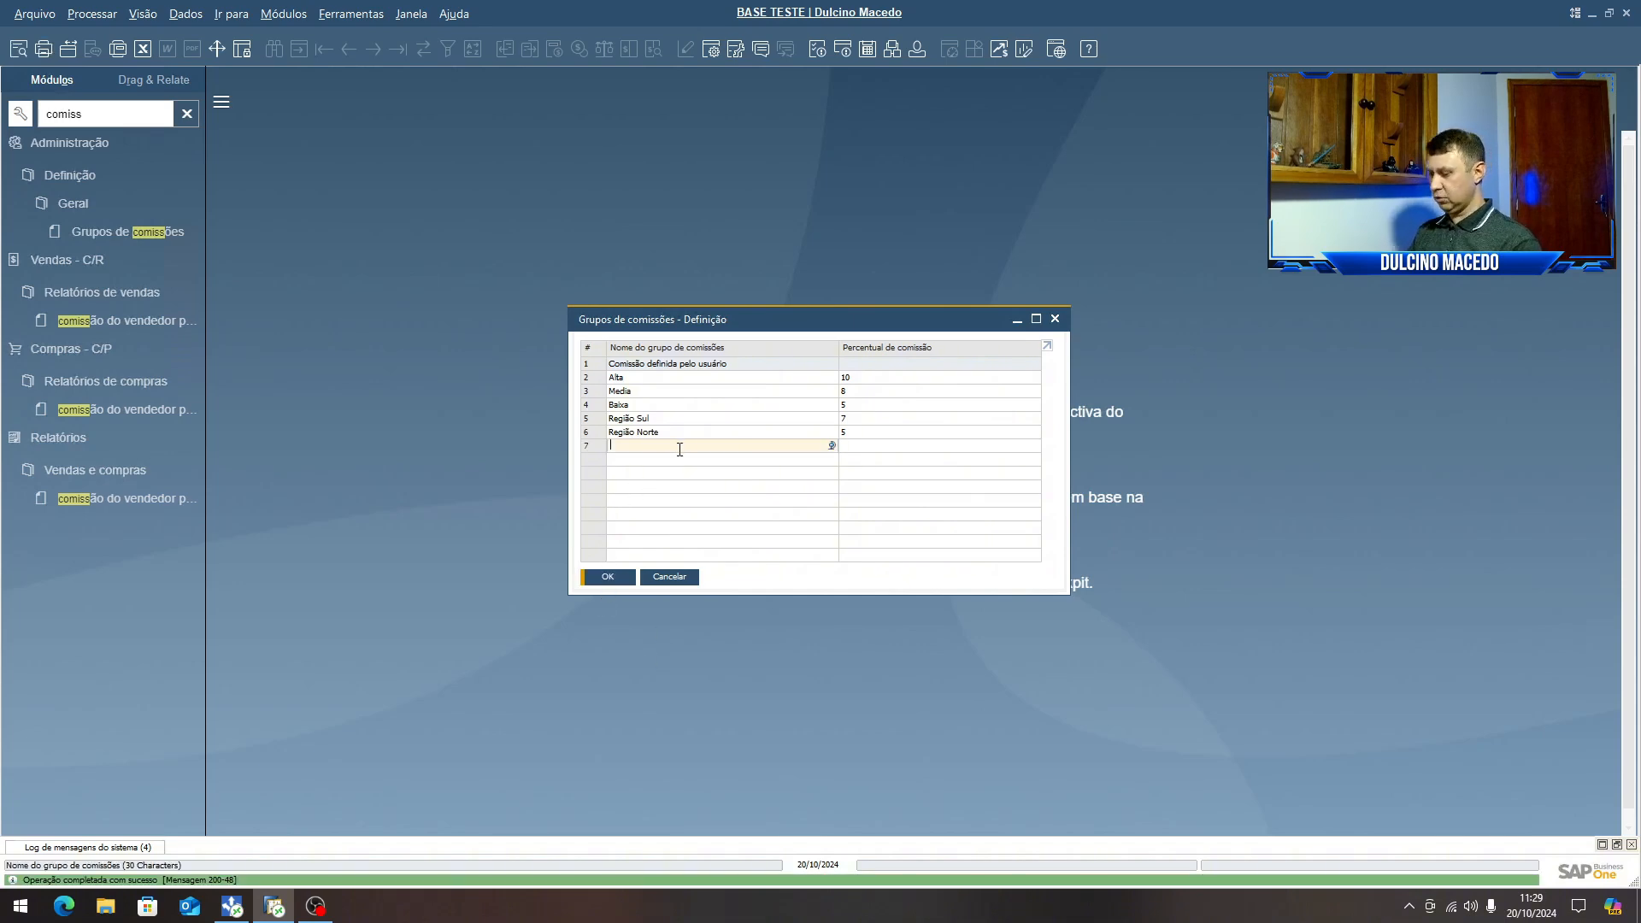
text(Região Sudeste)
key(Tab)
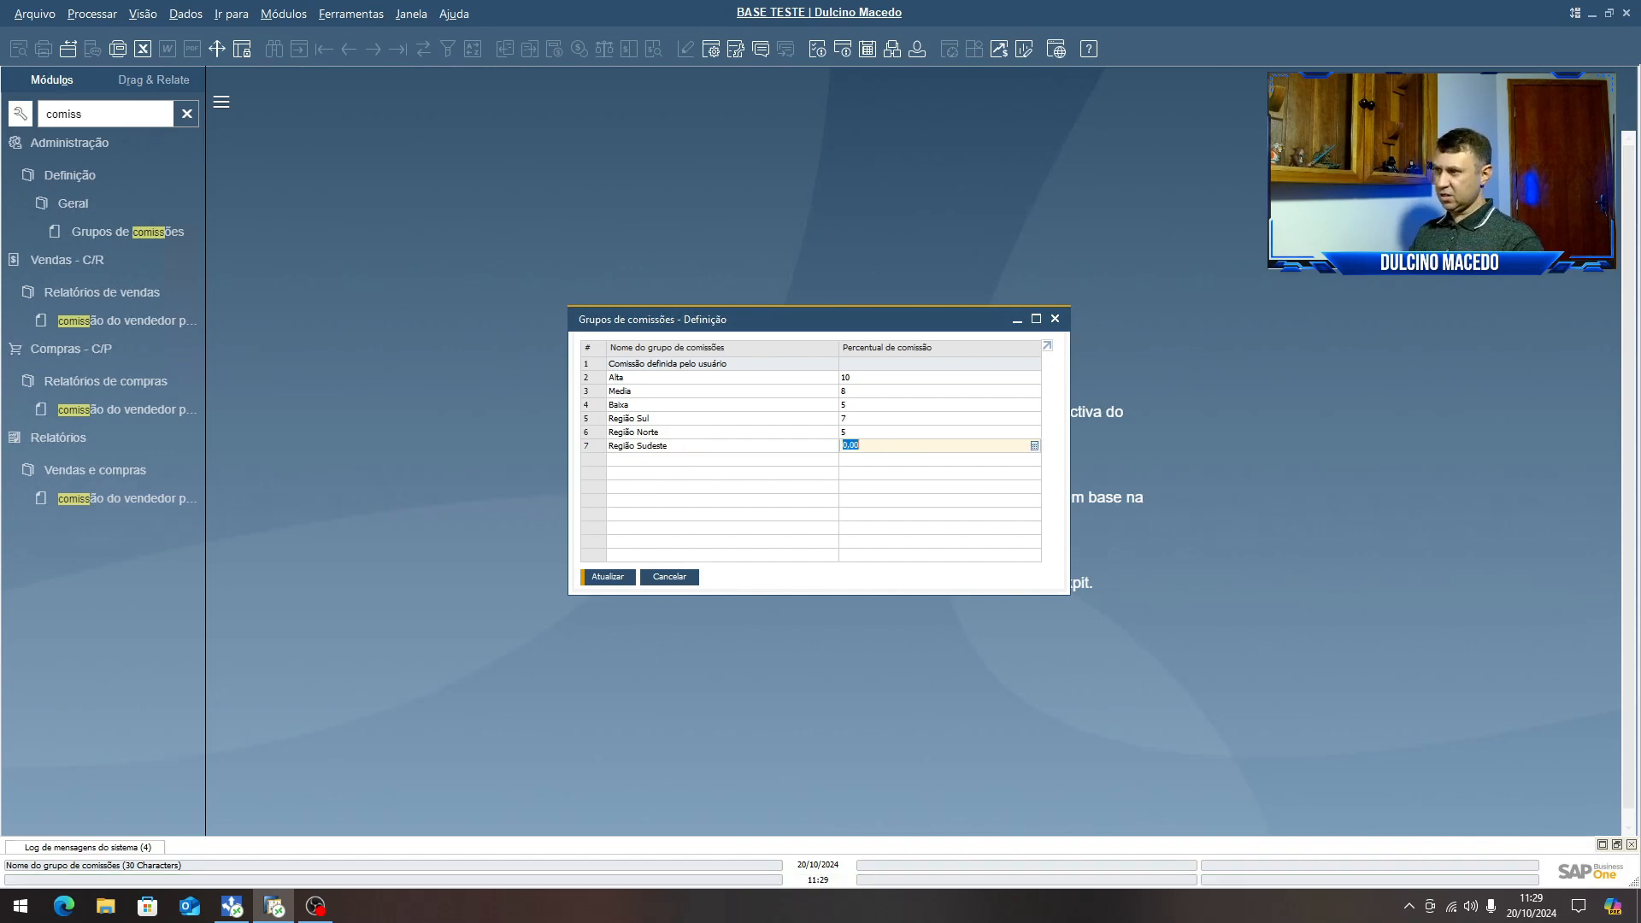
text(5)
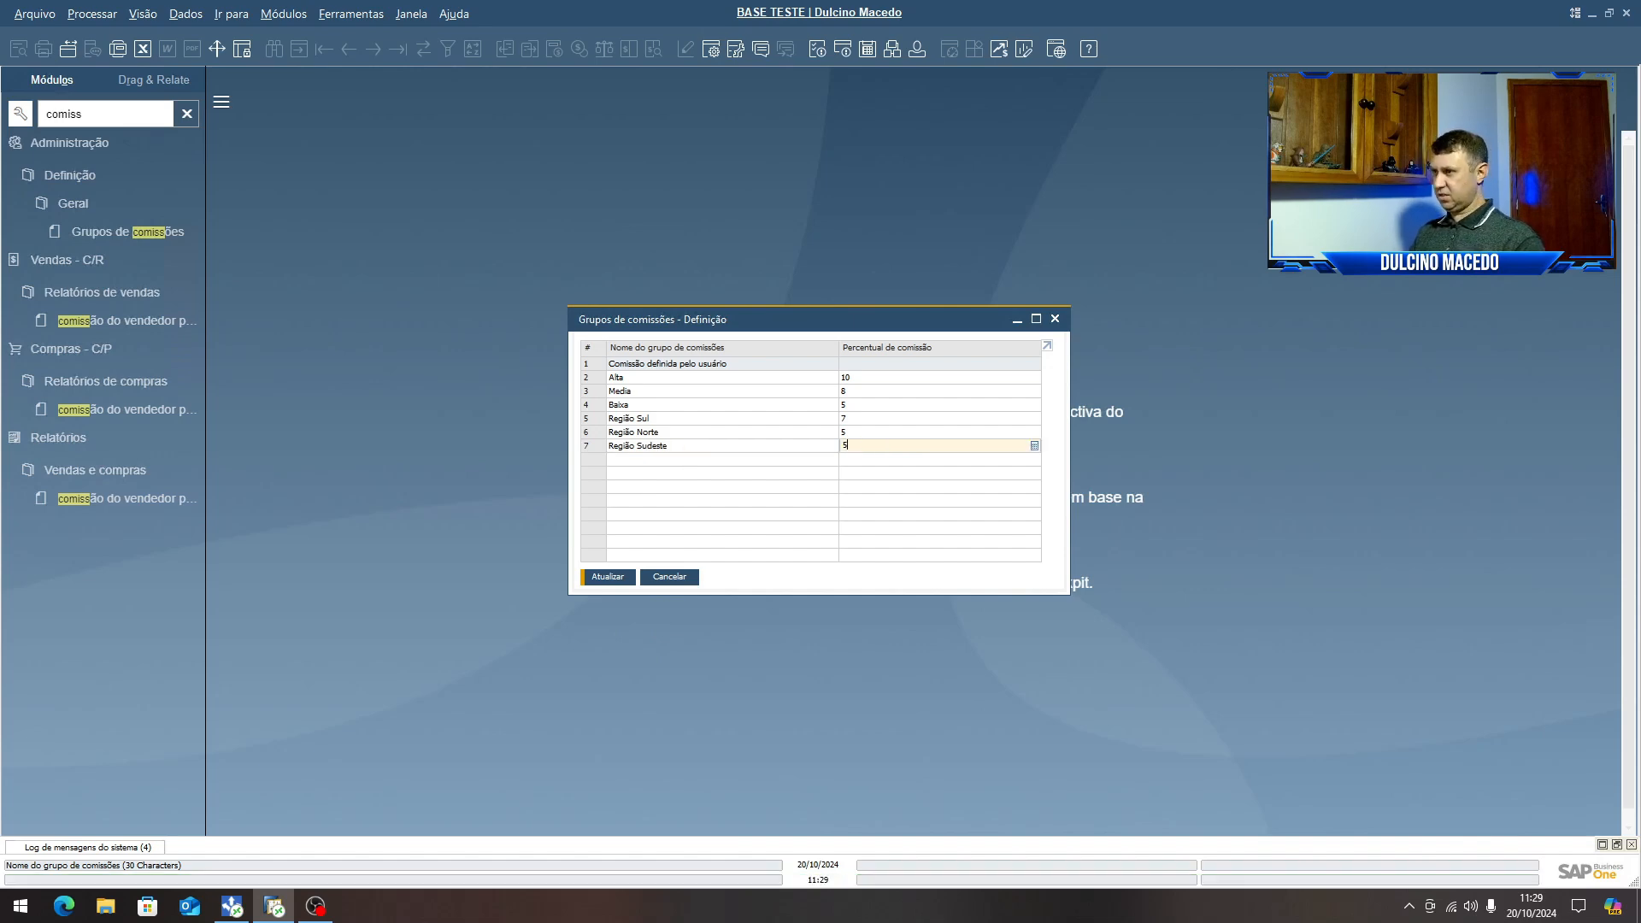
click(603, 577)
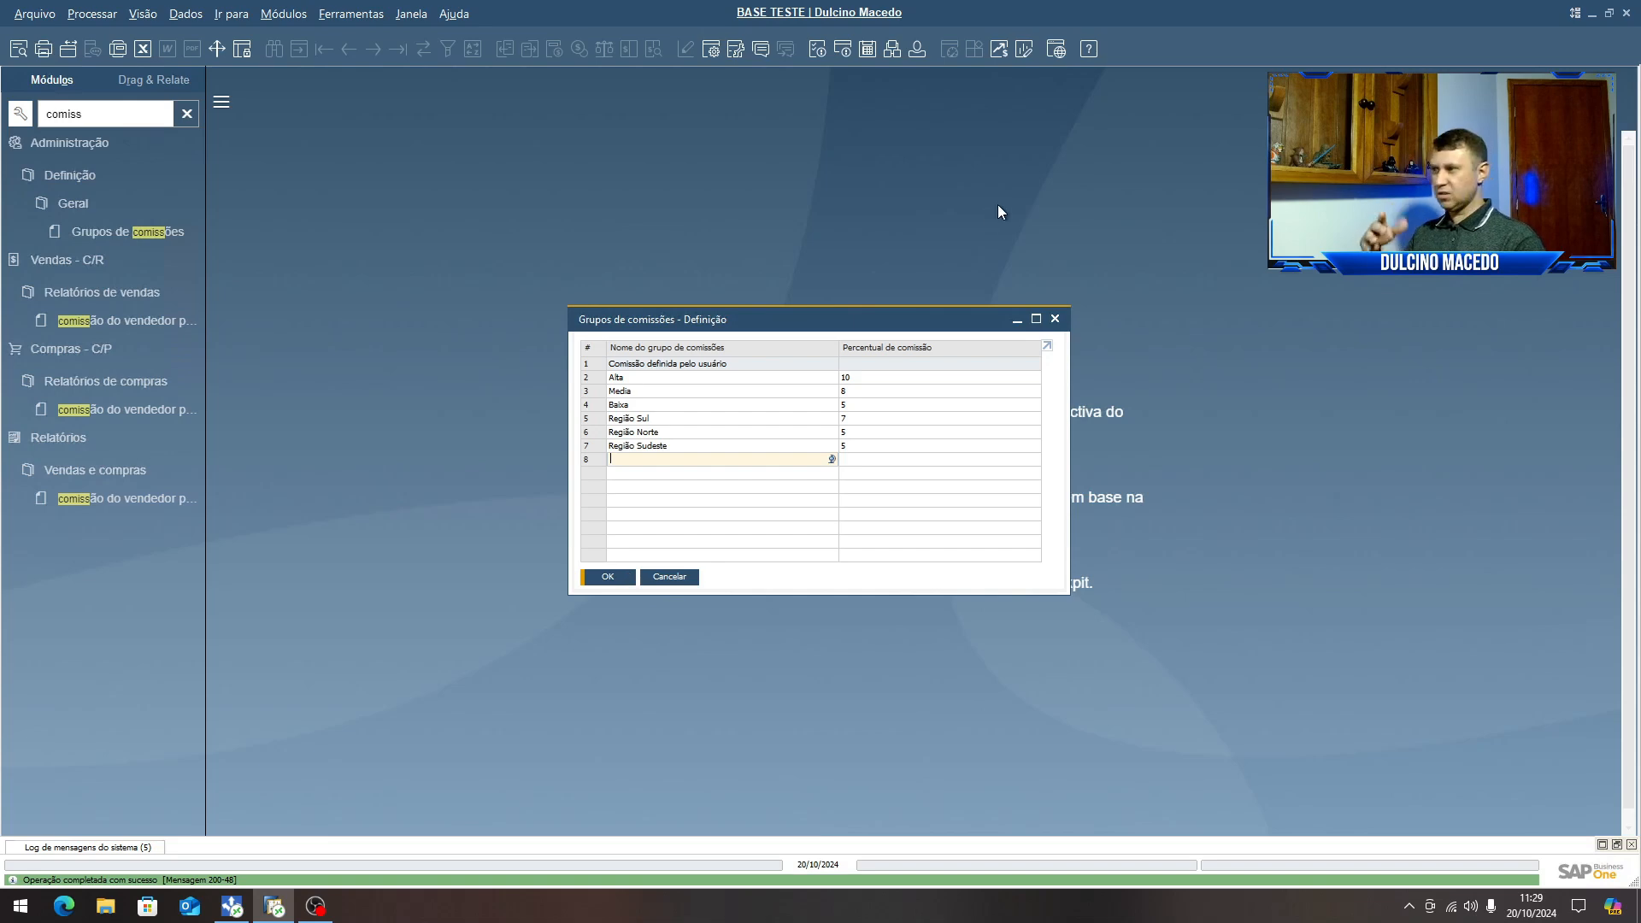
- Minimize the commission groups definition and reopen the Vendedores/Compradores definition through a menu search for "vende"
right_click(590, 376)
key(Escape)
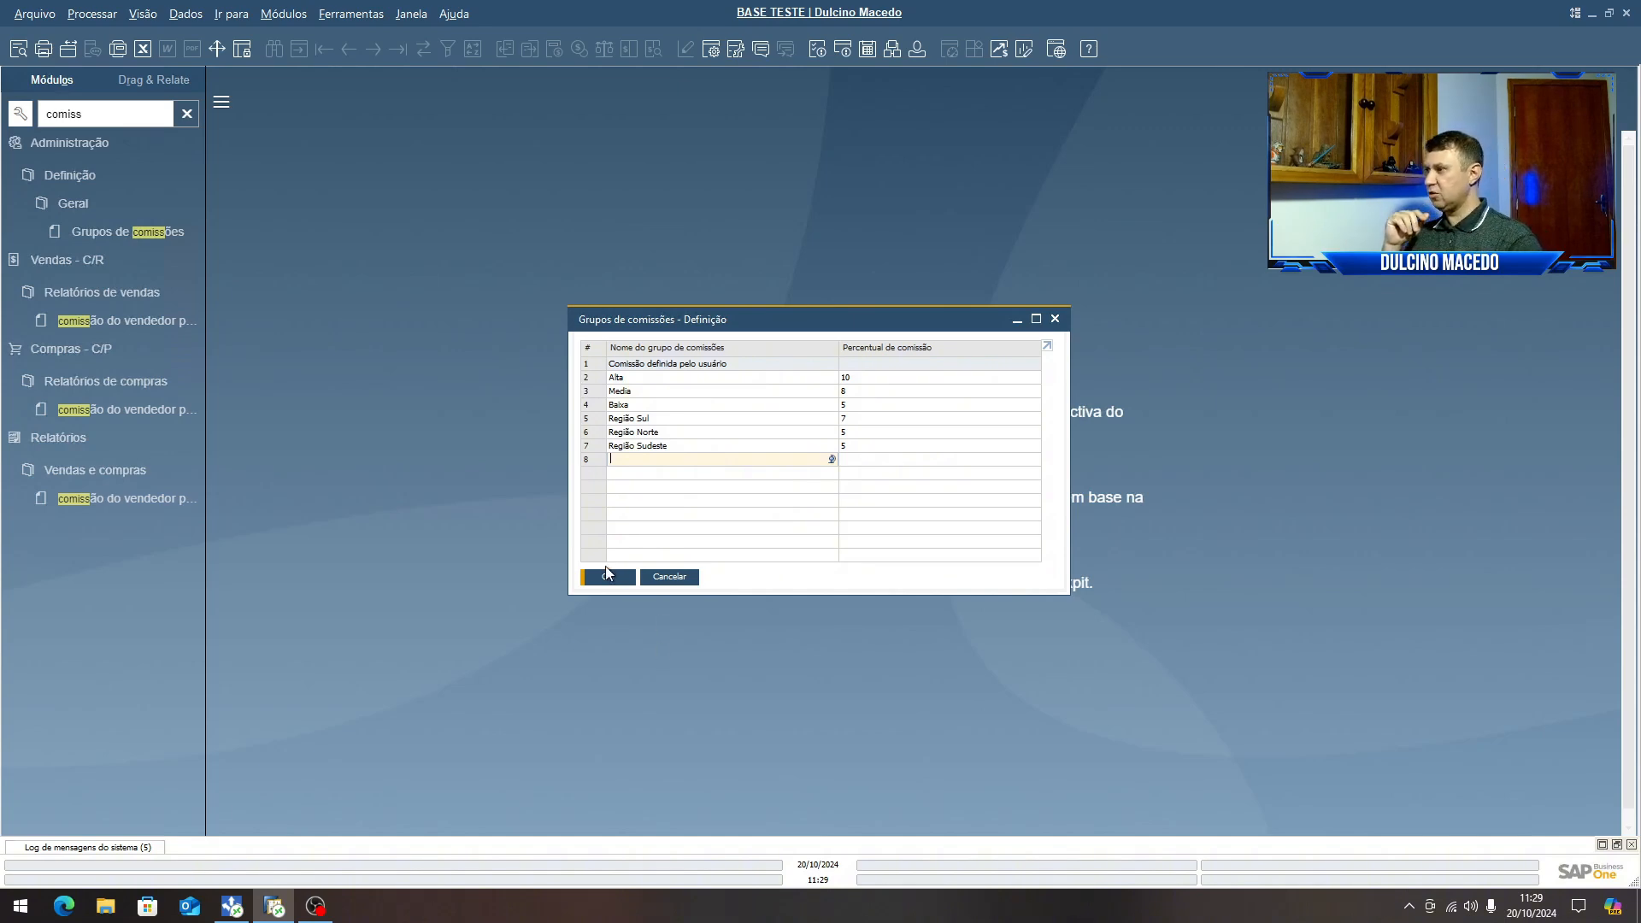
click(1017, 320)
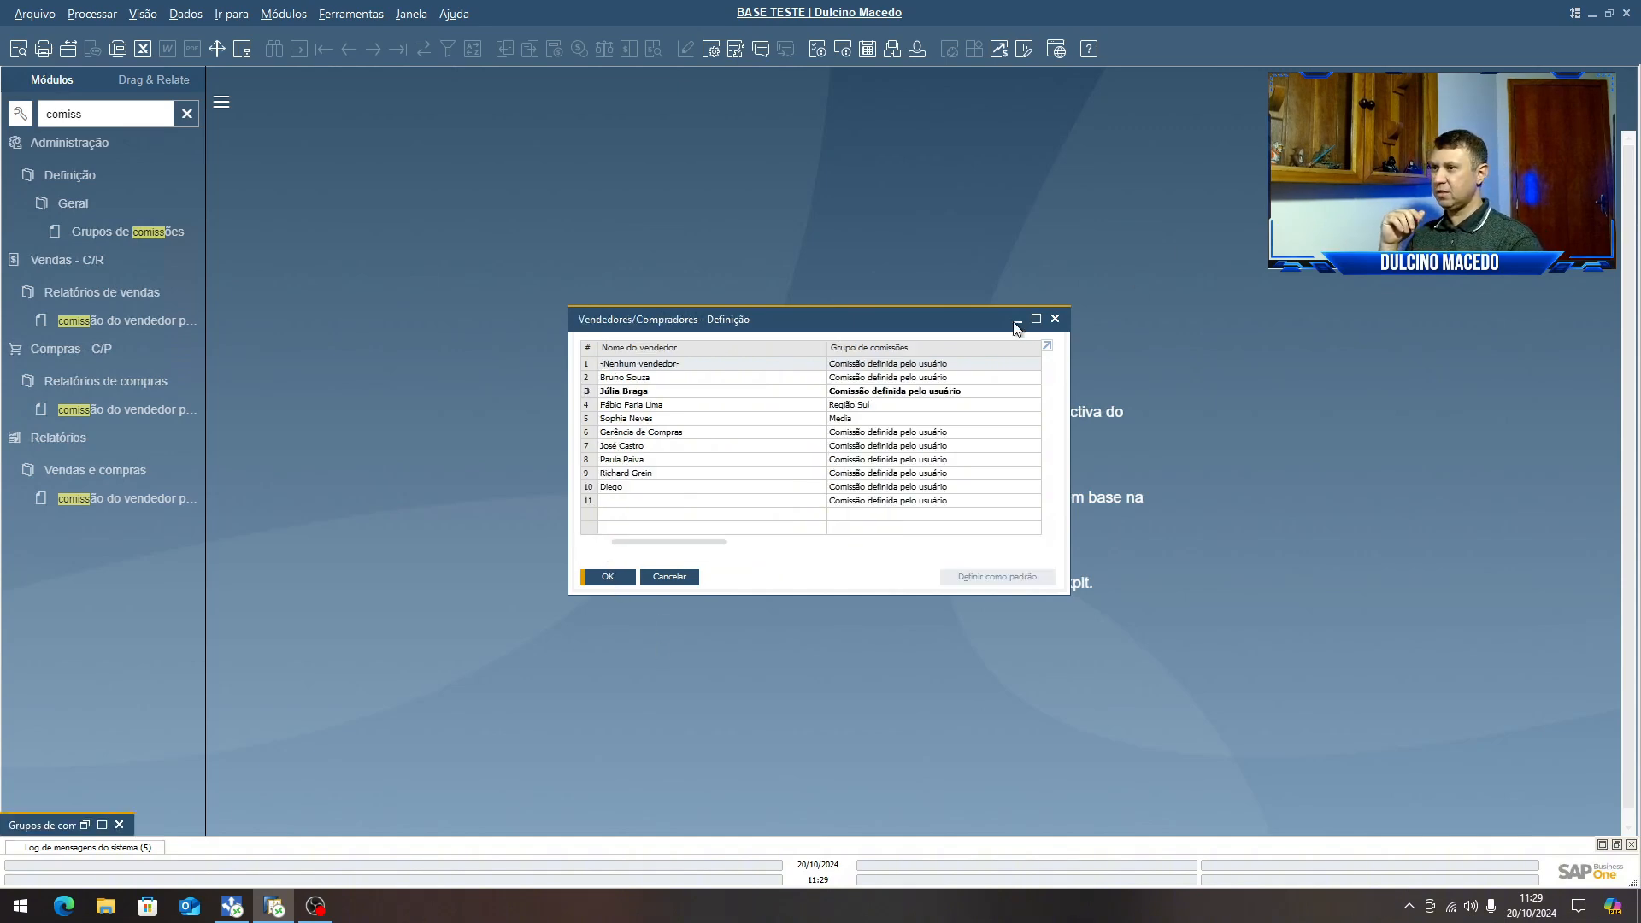
double_click(974, 312)
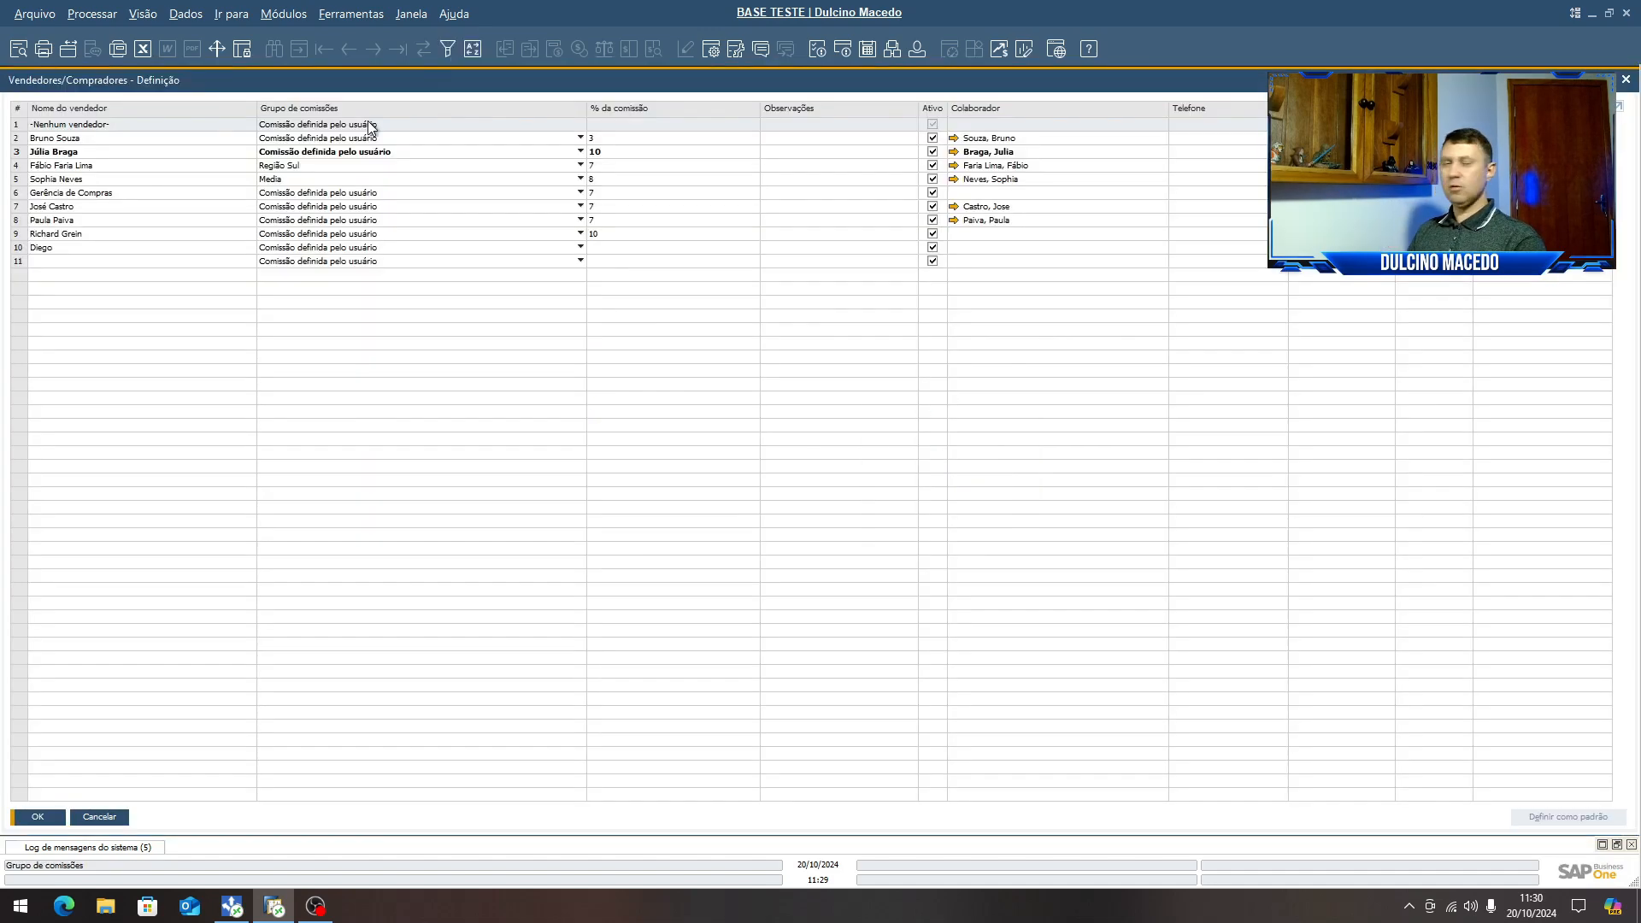
click(1626, 81)
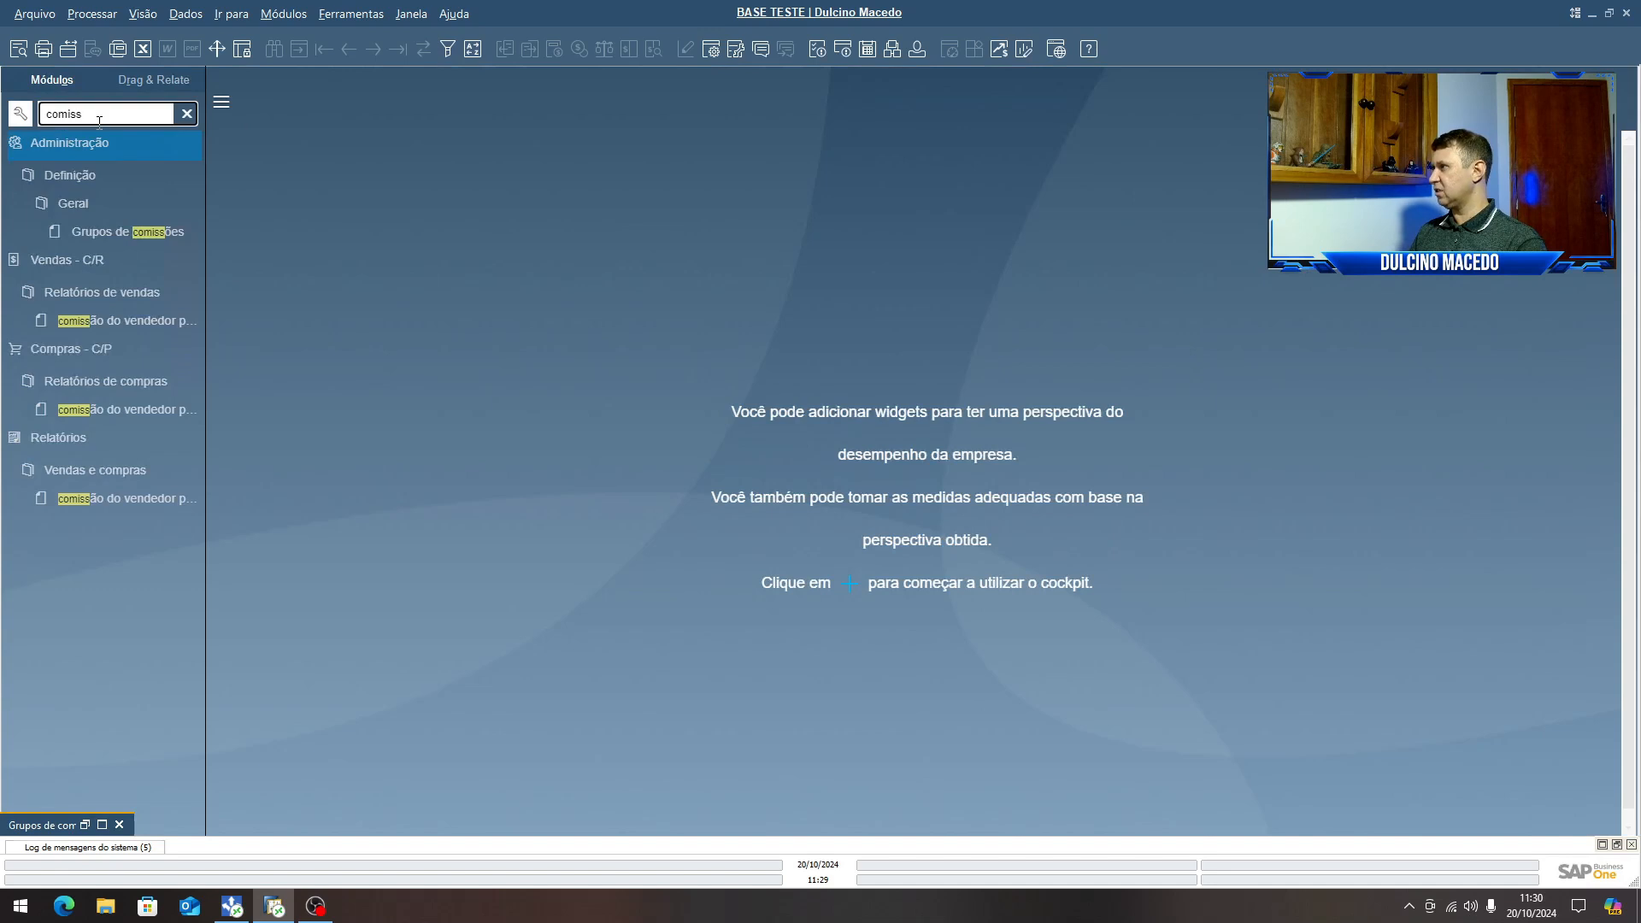
text(vende)
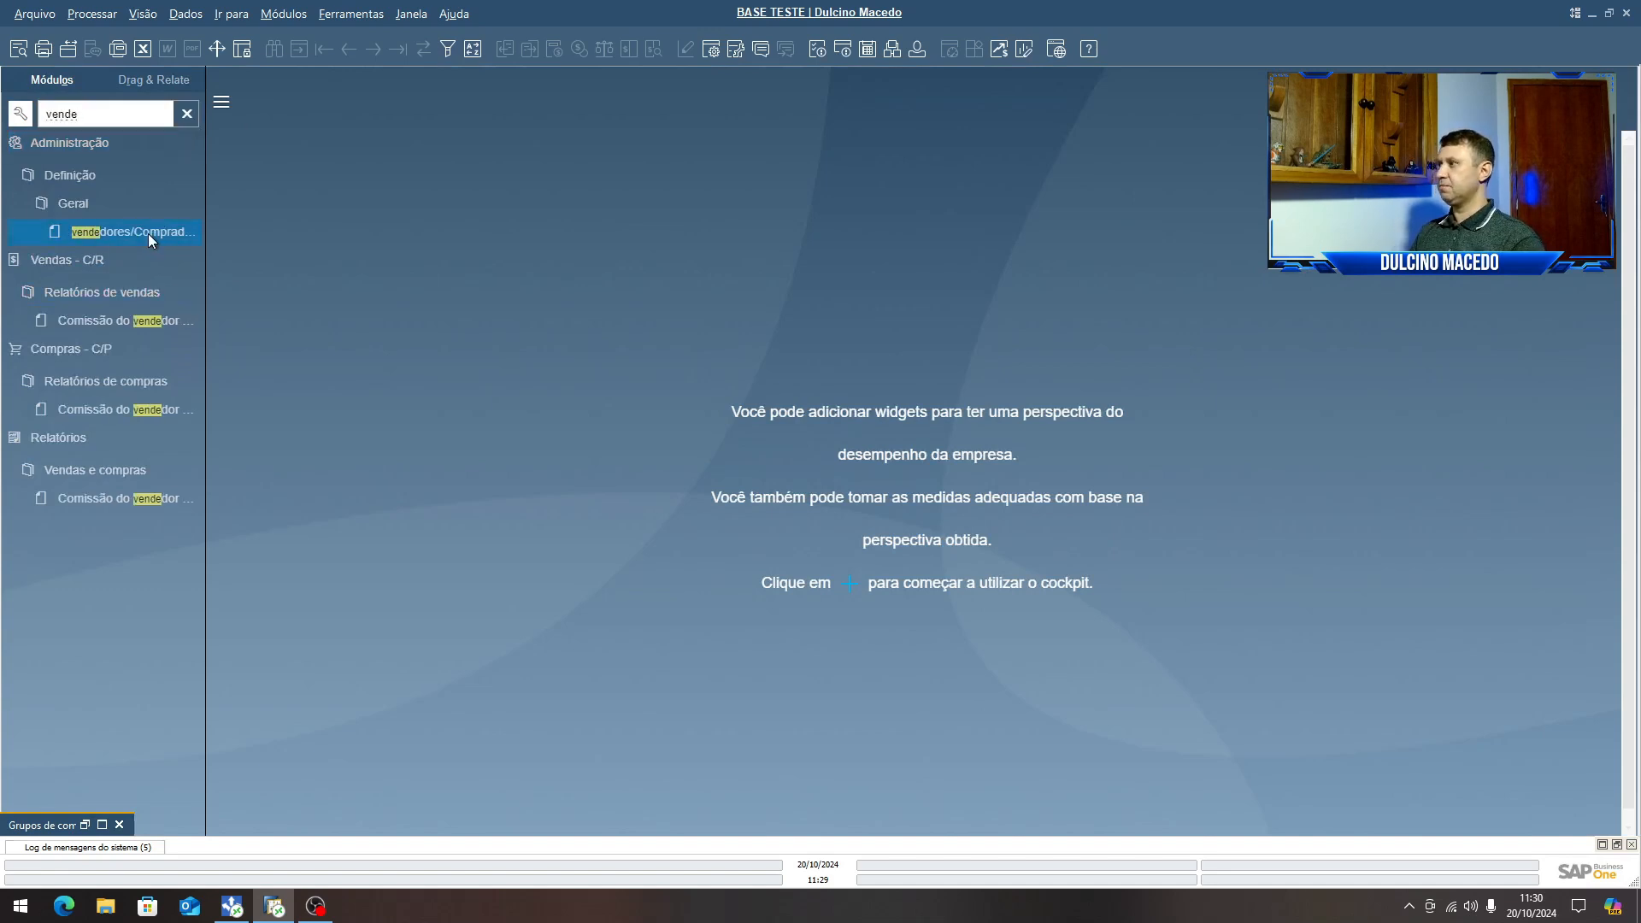
click(147, 233)
- Try the commission groups Alta, Baixa, Media, Região Norte, Região Sudeste and Região Sul in turn for the salesperson in row 2
click(412, 138)
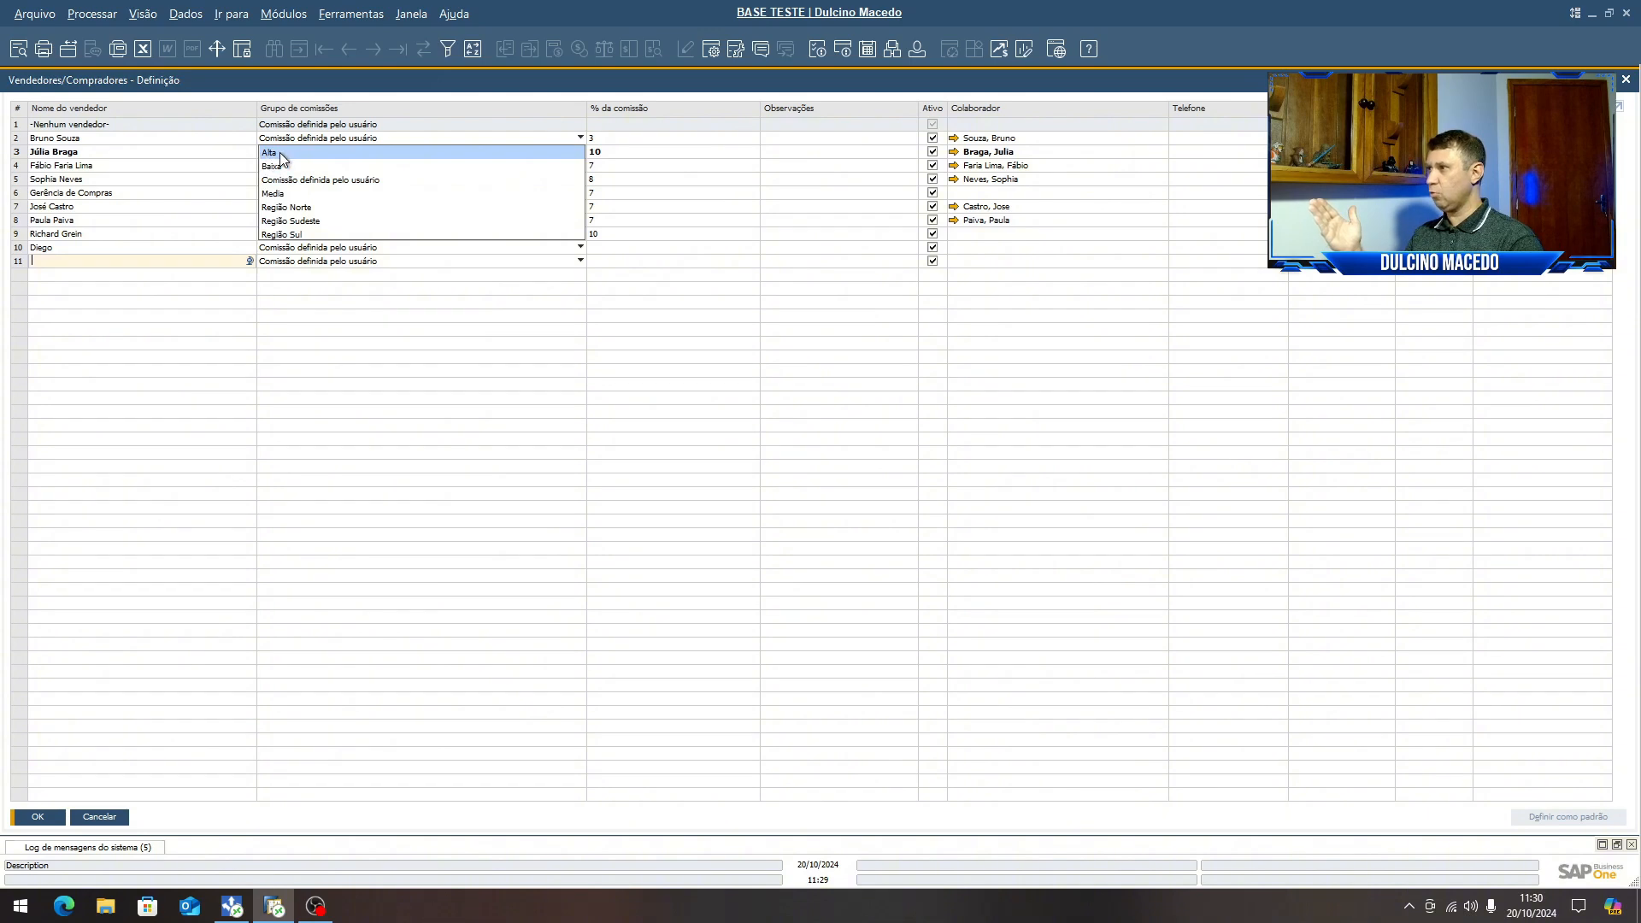
click(403, 153)
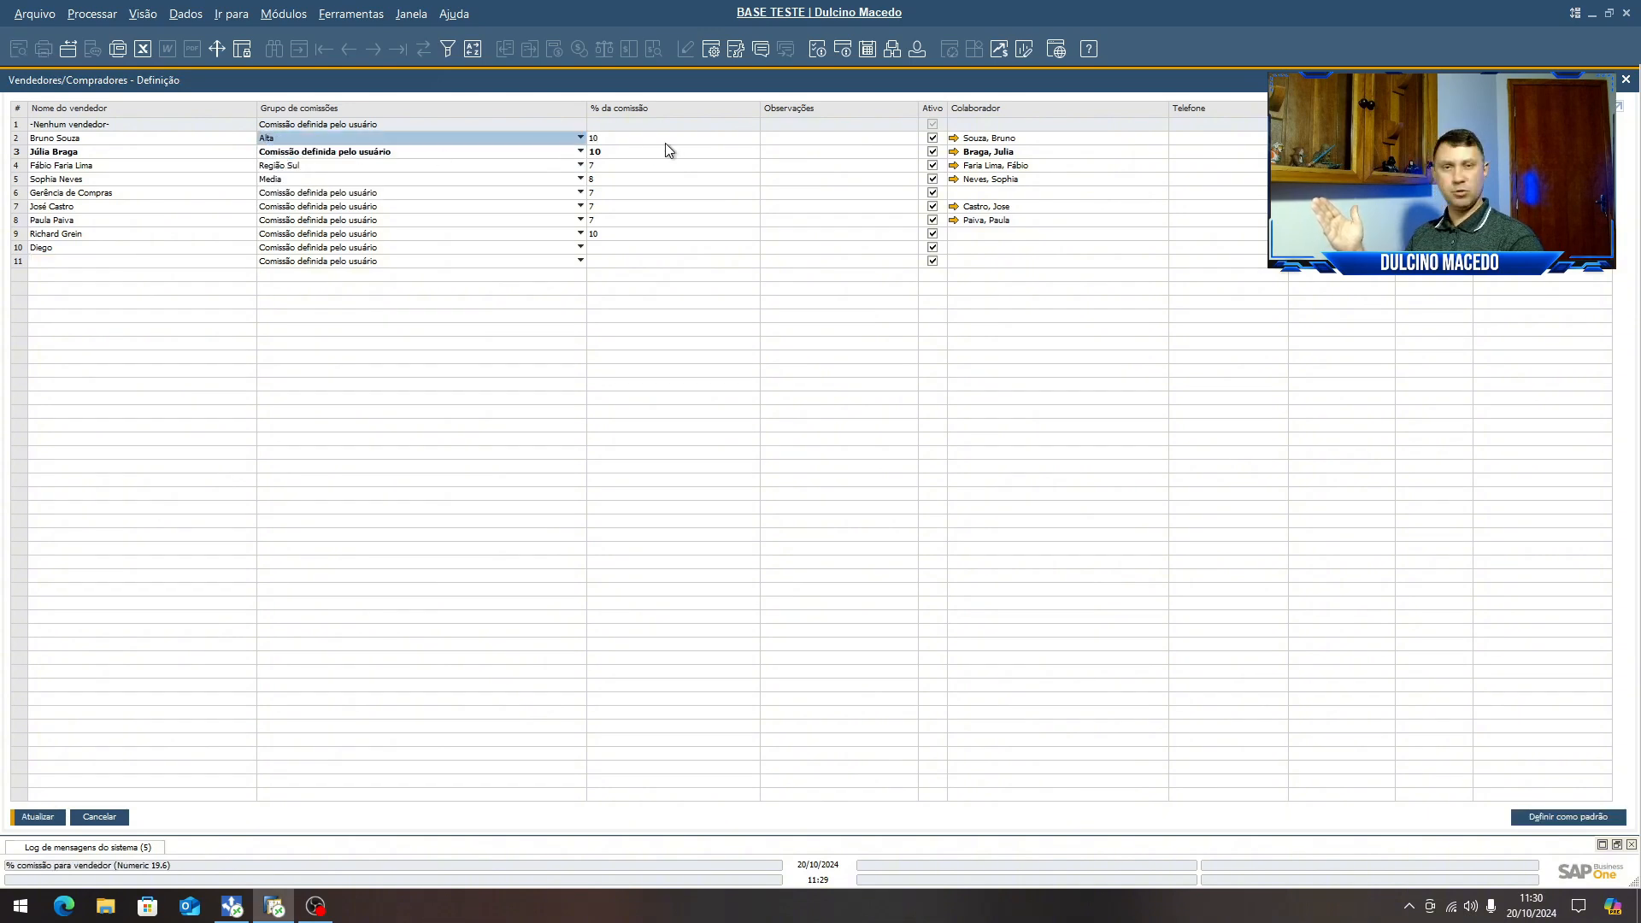
click(528, 137)
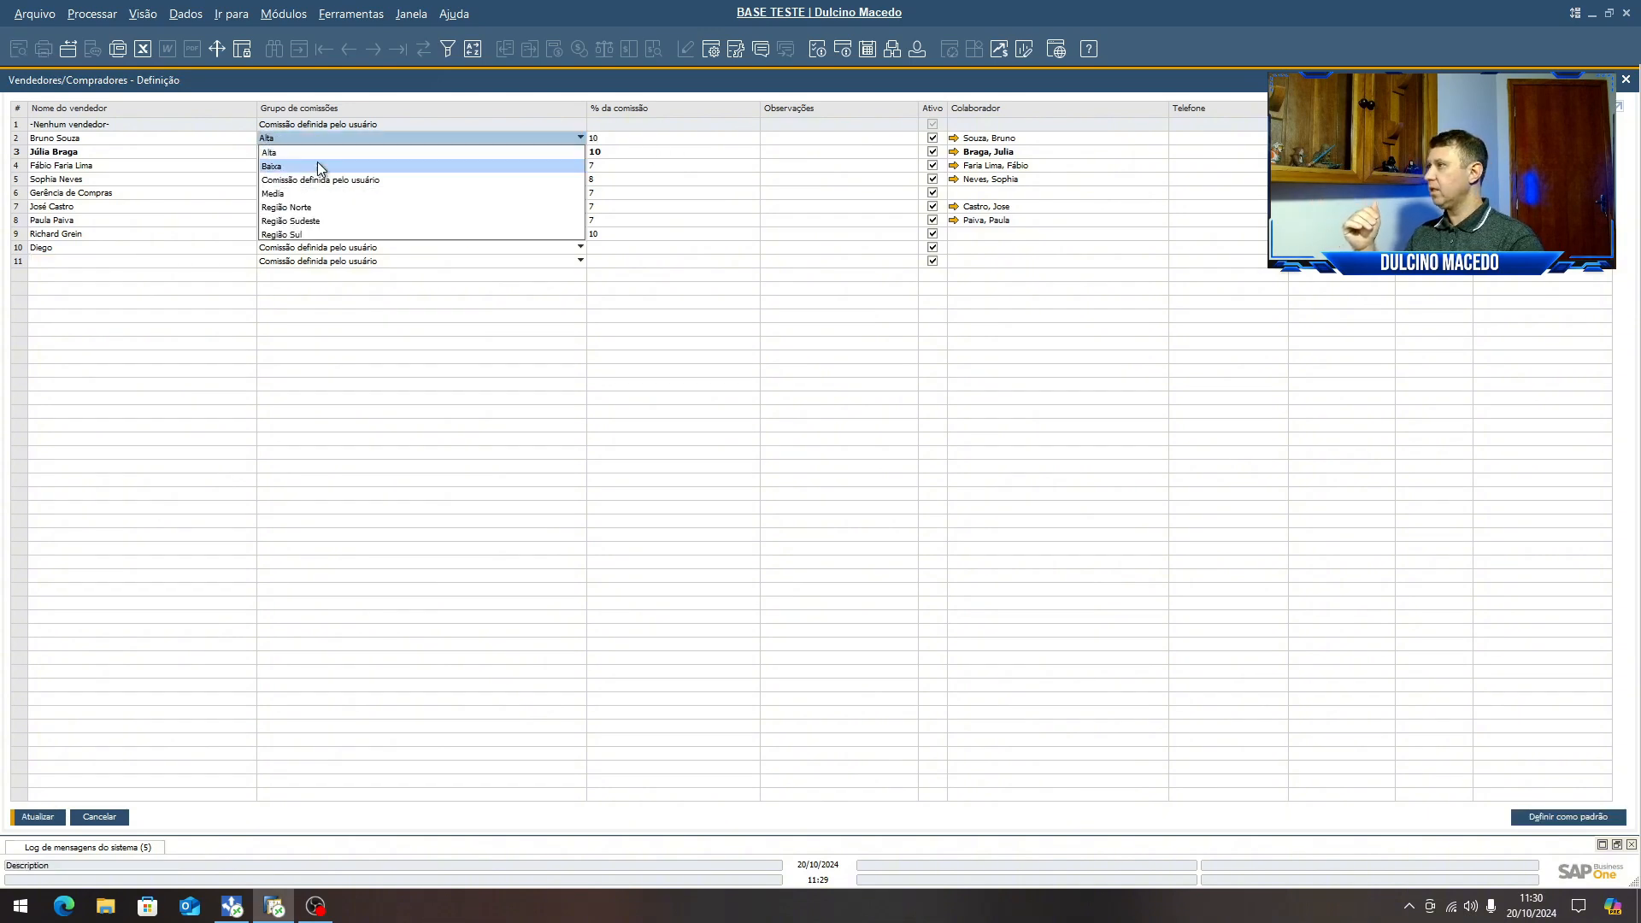
click(275, 167)
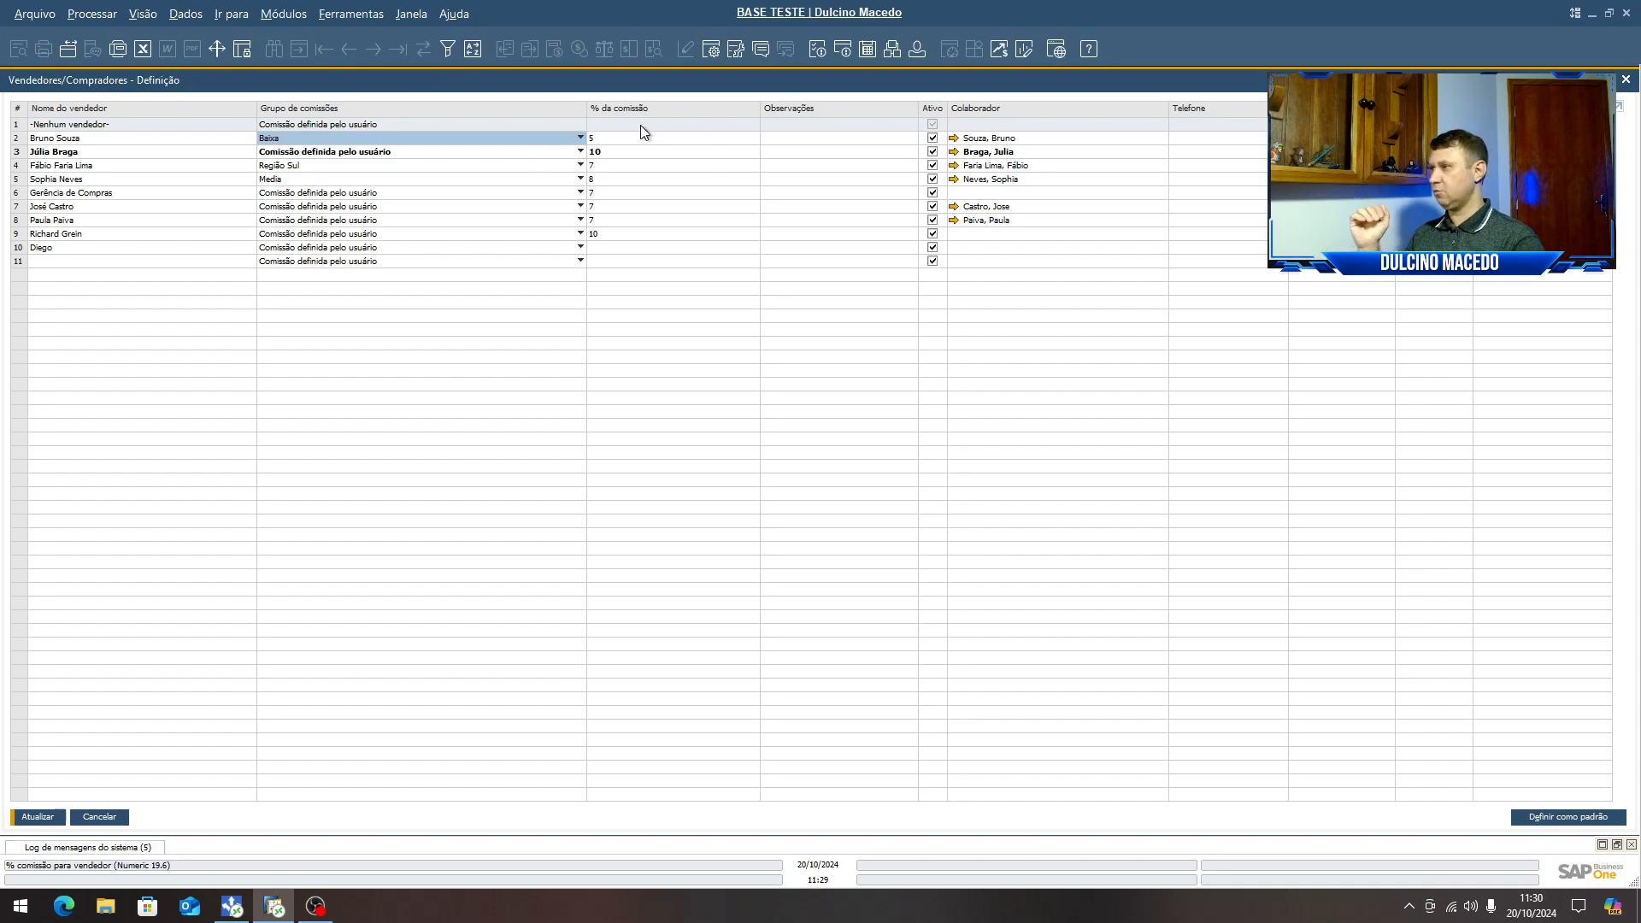
click(581, 136)
click(284, 195)
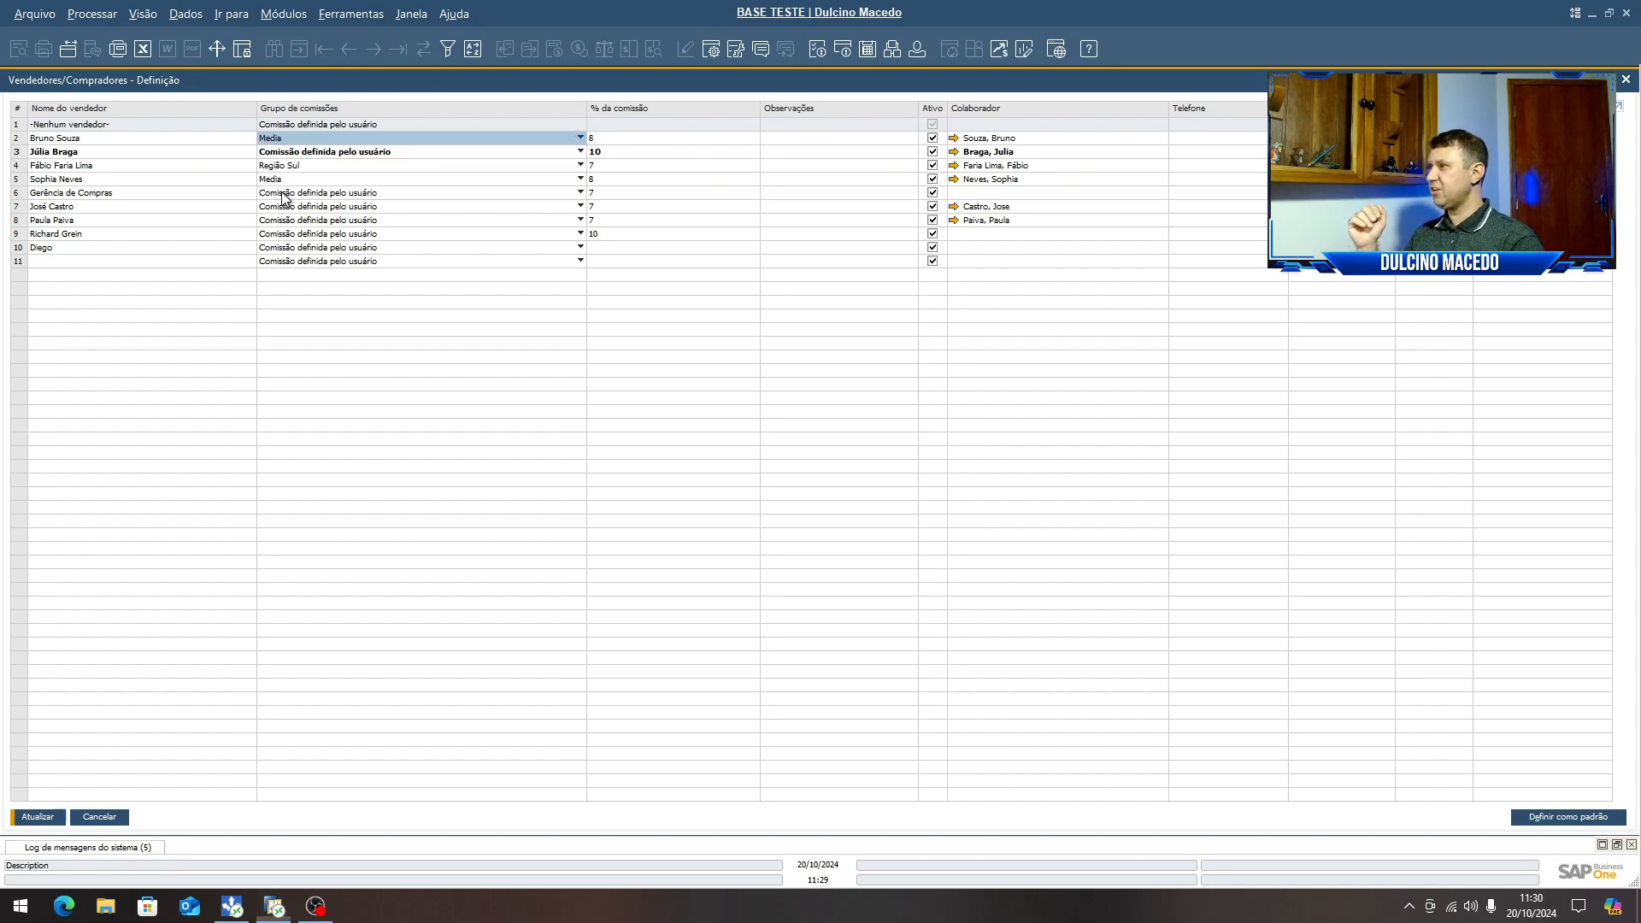
click(579, 138)
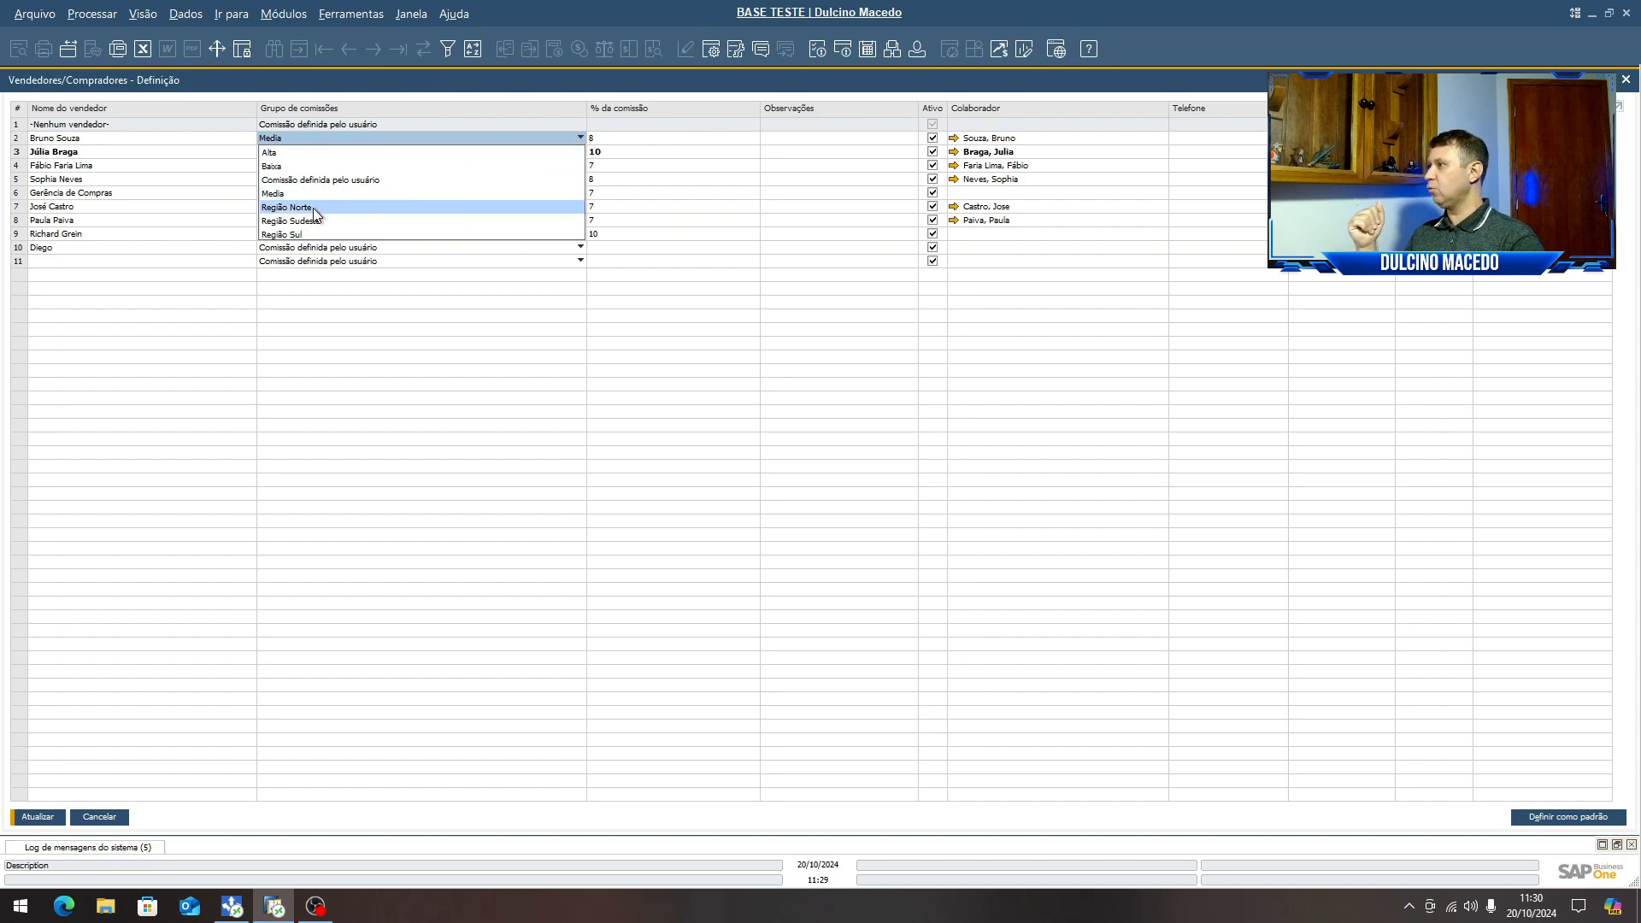
click(345, 208)
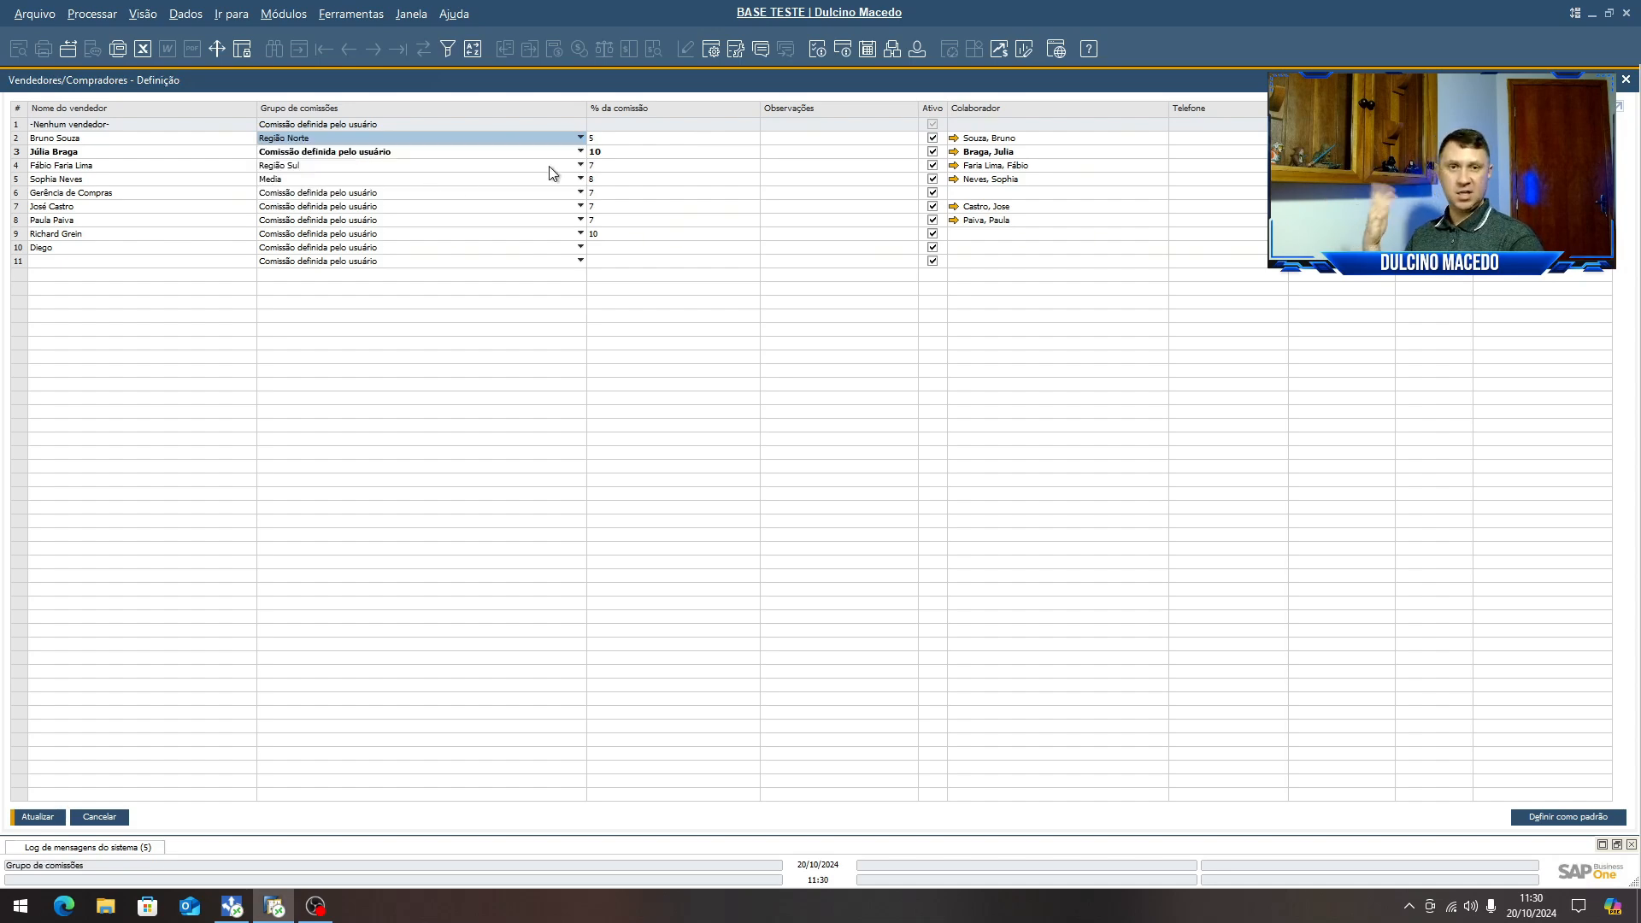
click(580, 139)
click(342, 219)
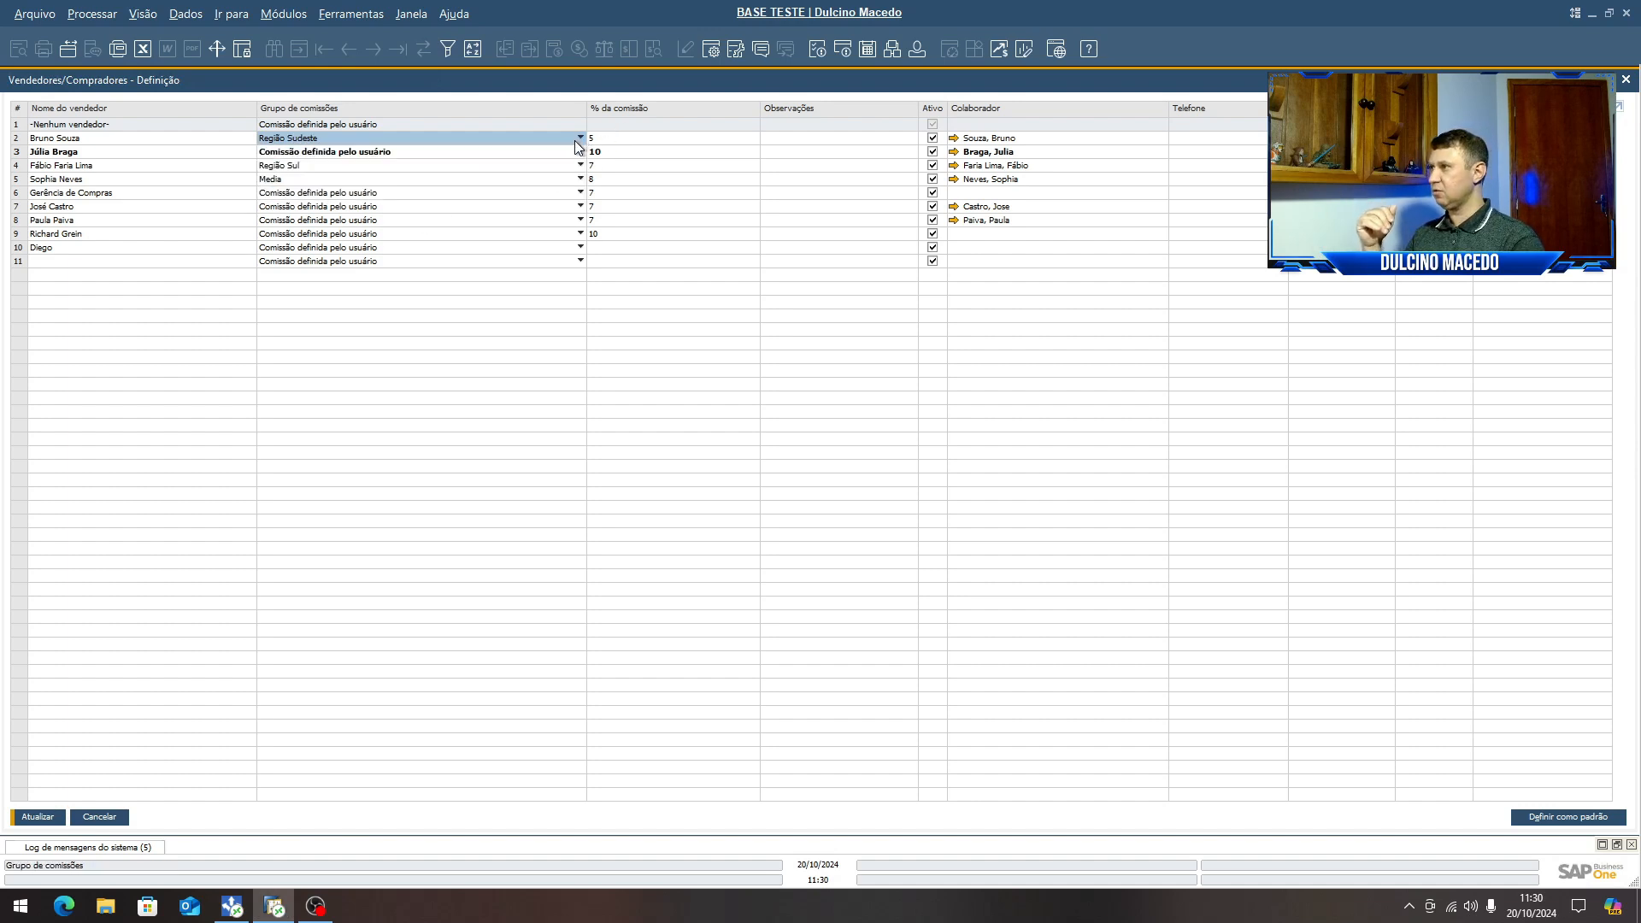
click(579, 139)
click(294, 236)
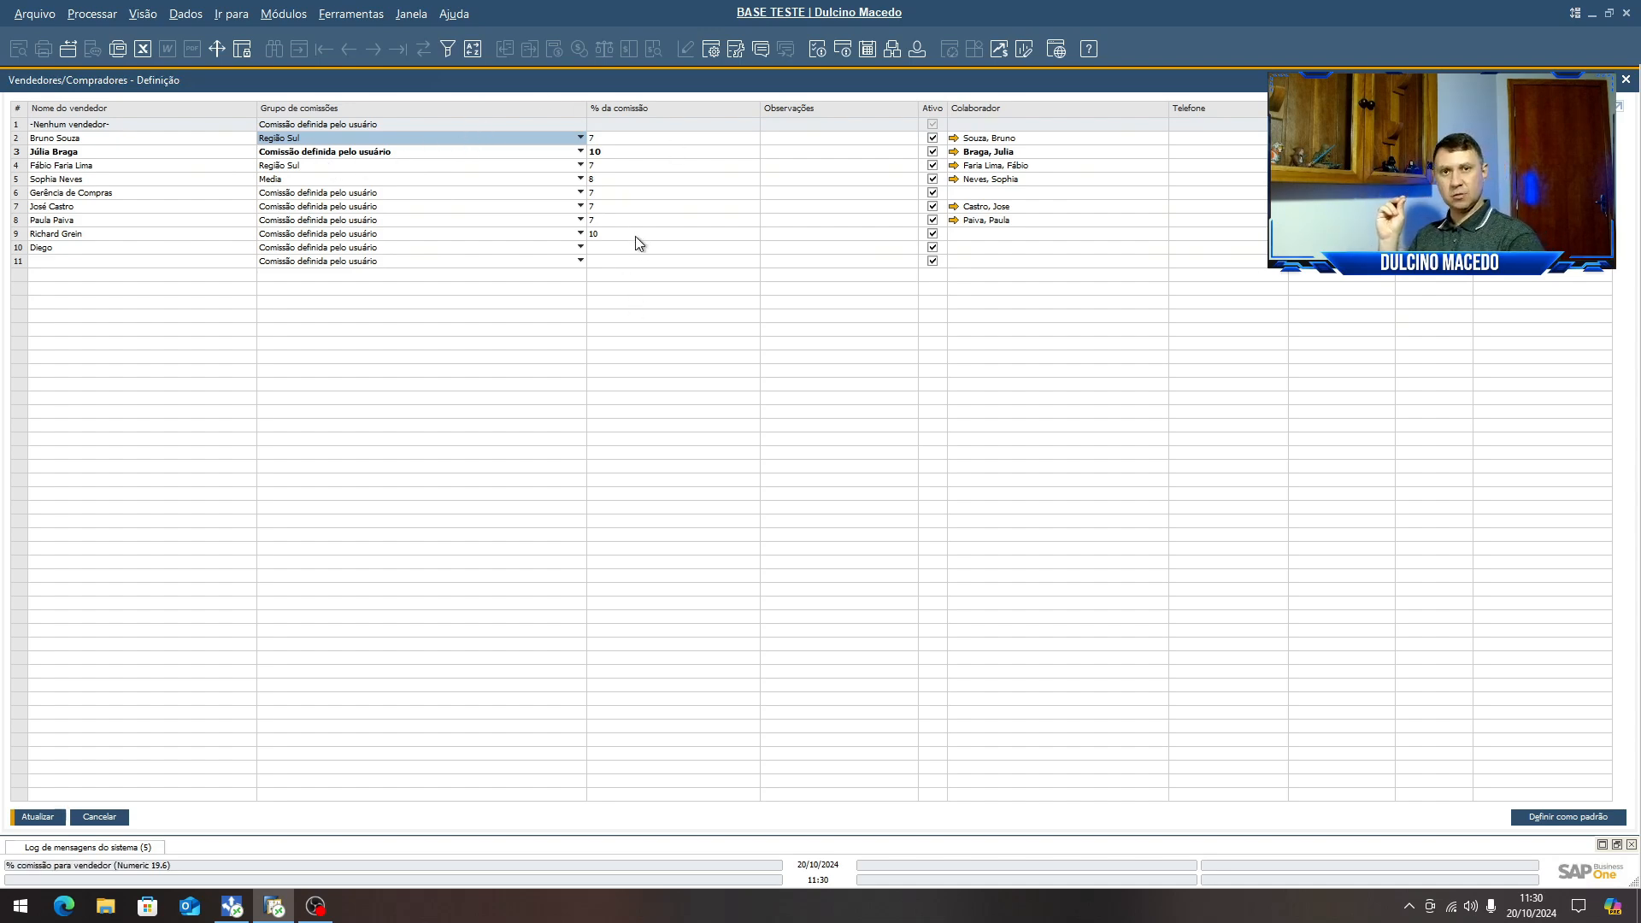
- Switch the salesperson in row 2 to Comissão definida pelo usuário and set the commission percentage to 13
click(314, 142)
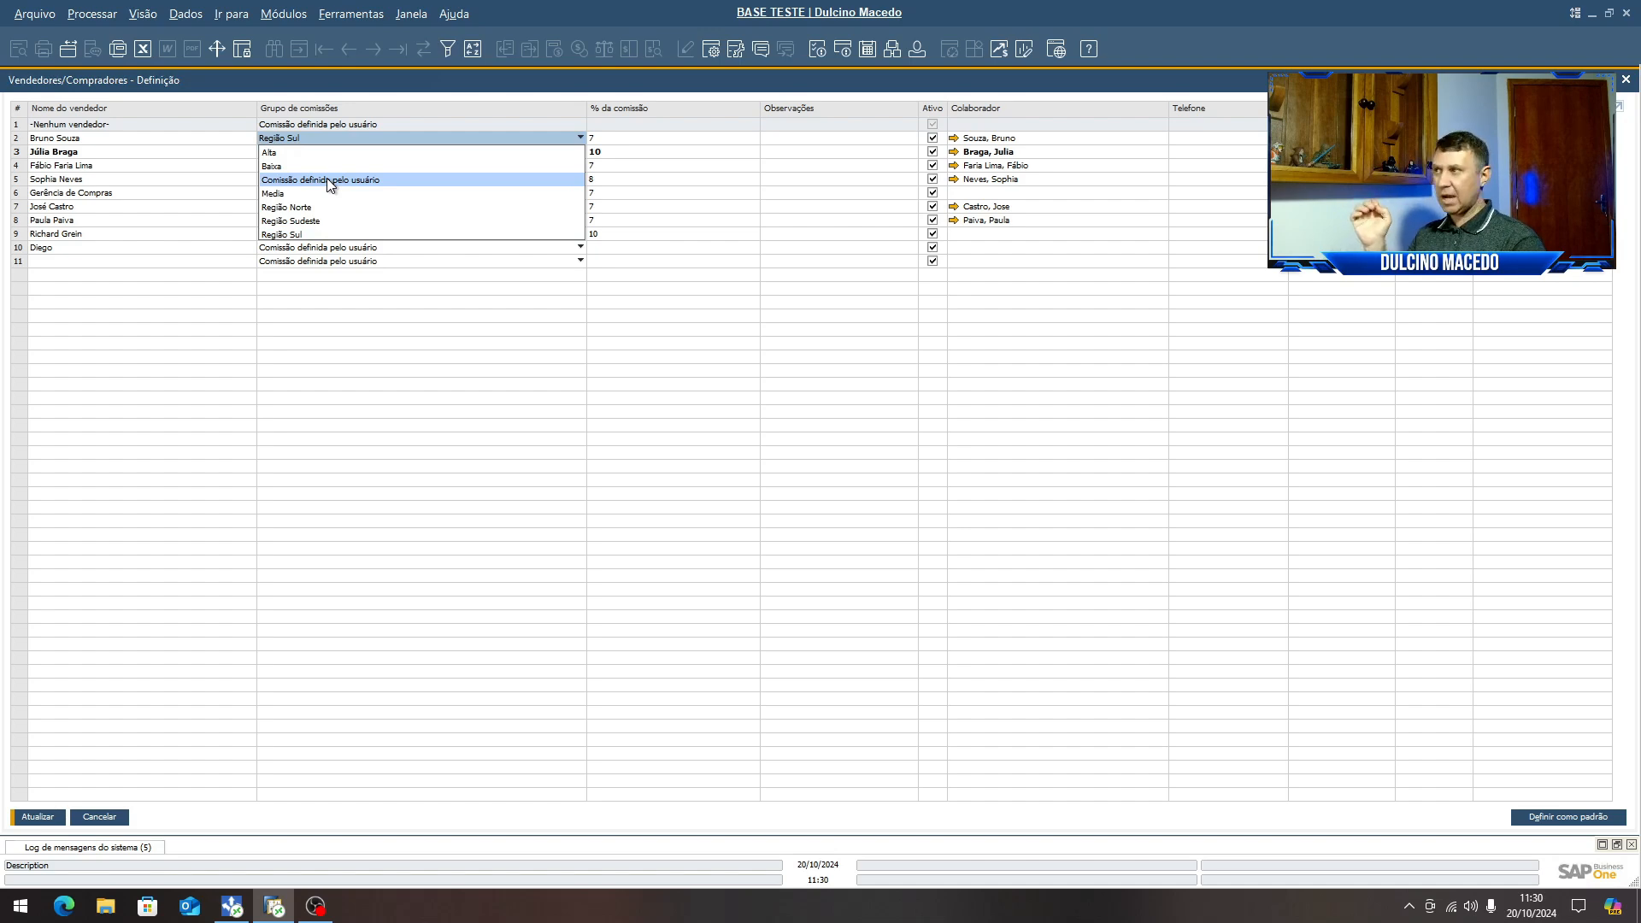
click(330, 180)
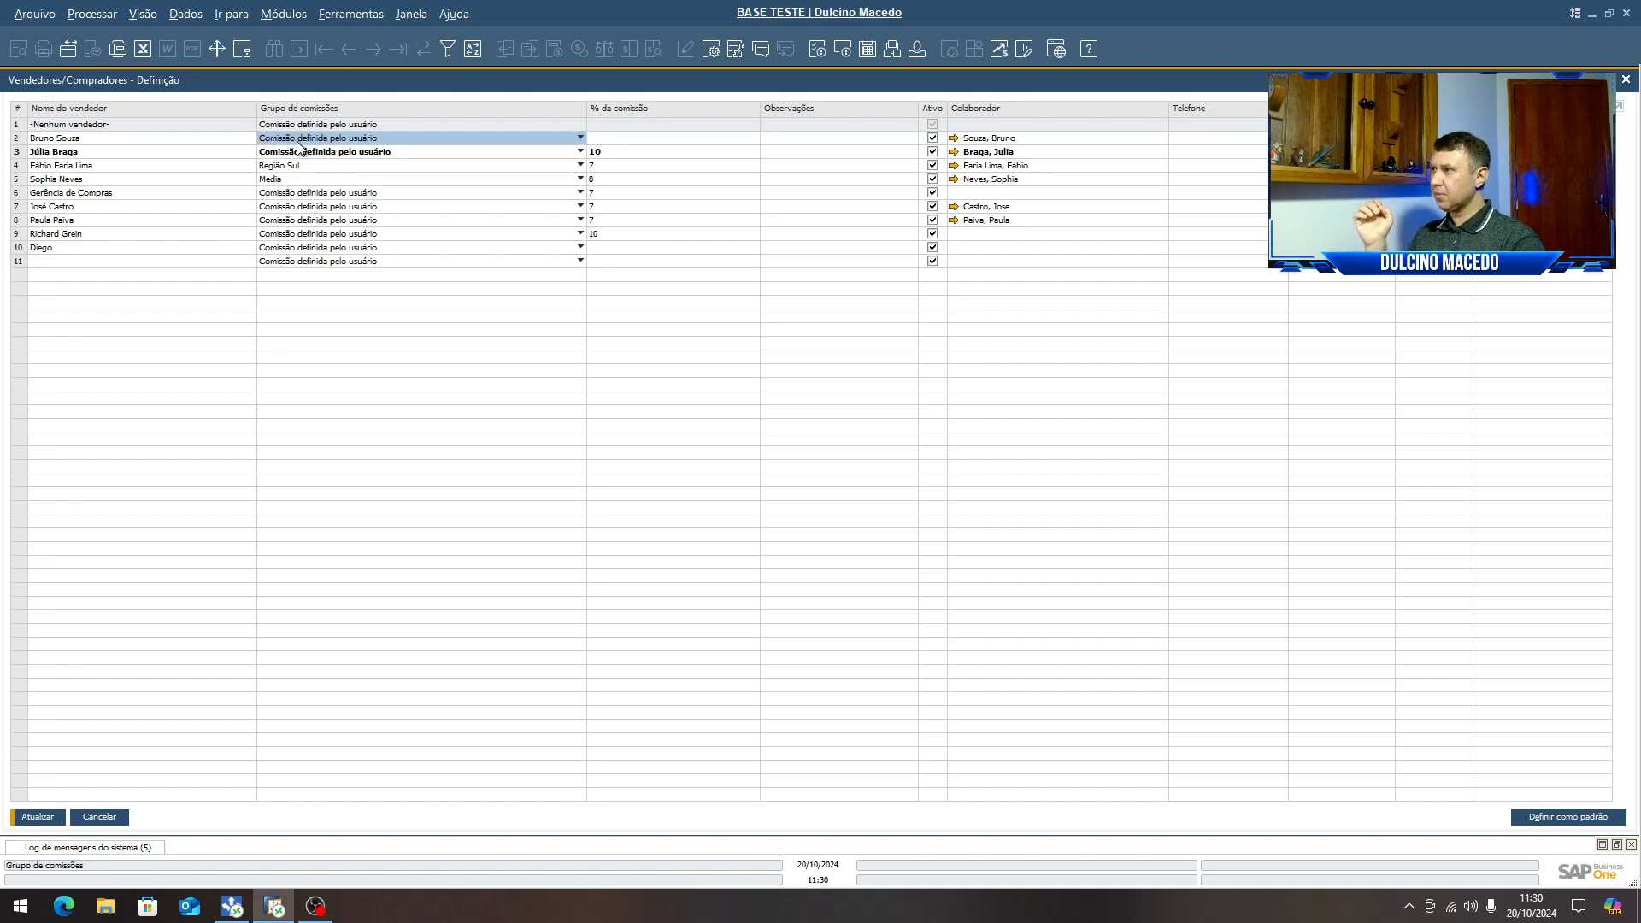
click(606, 141)
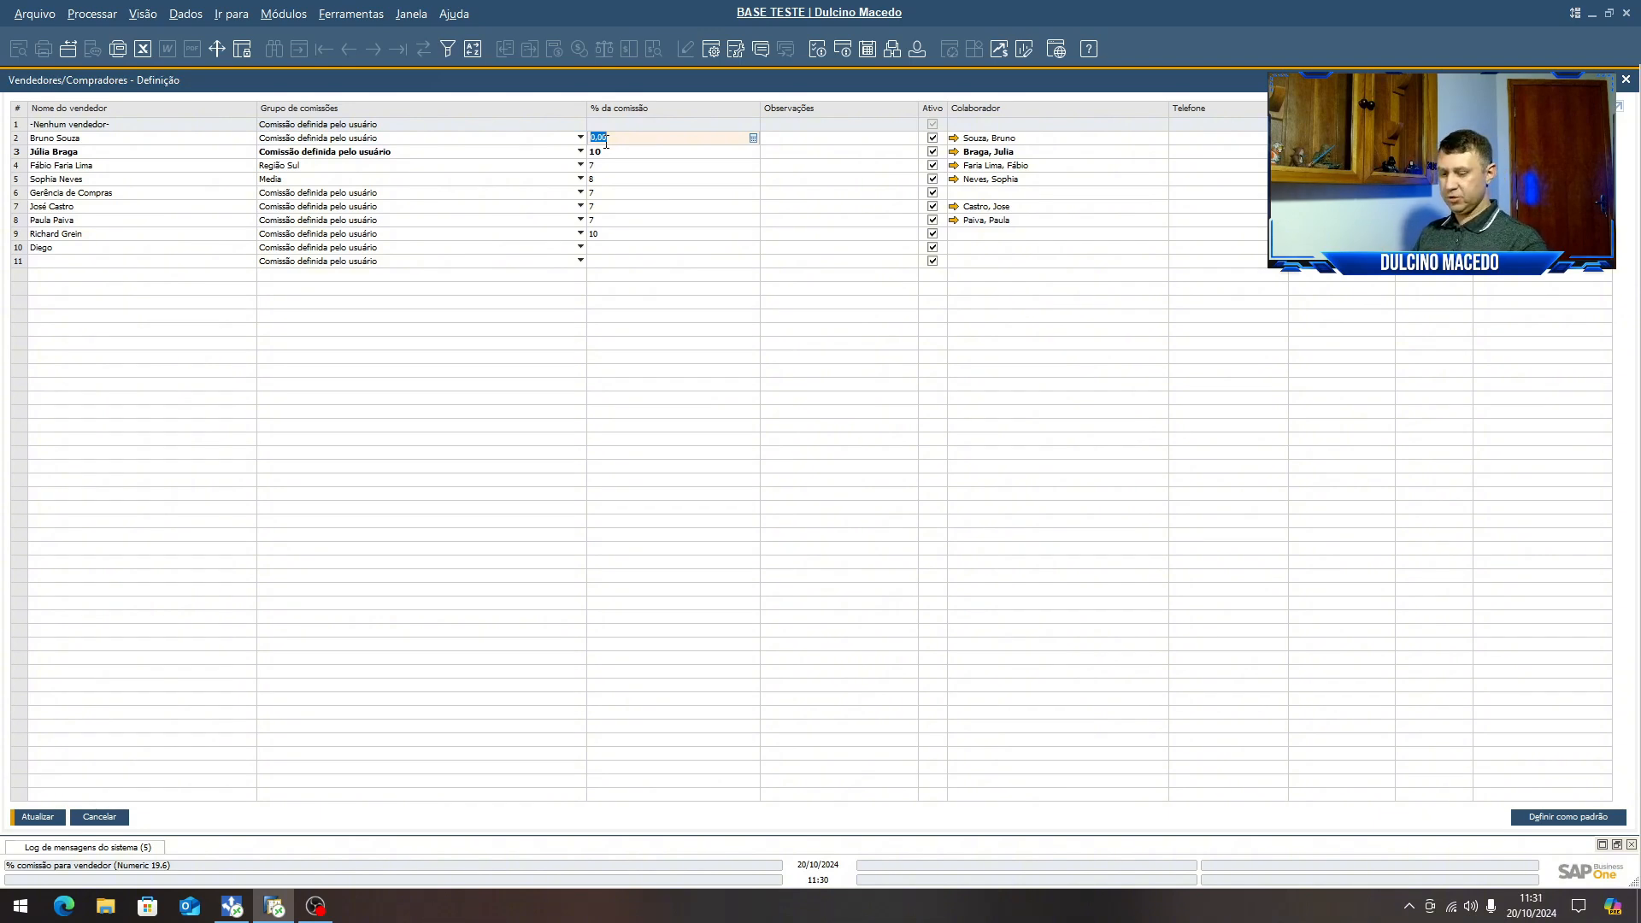
text(13)
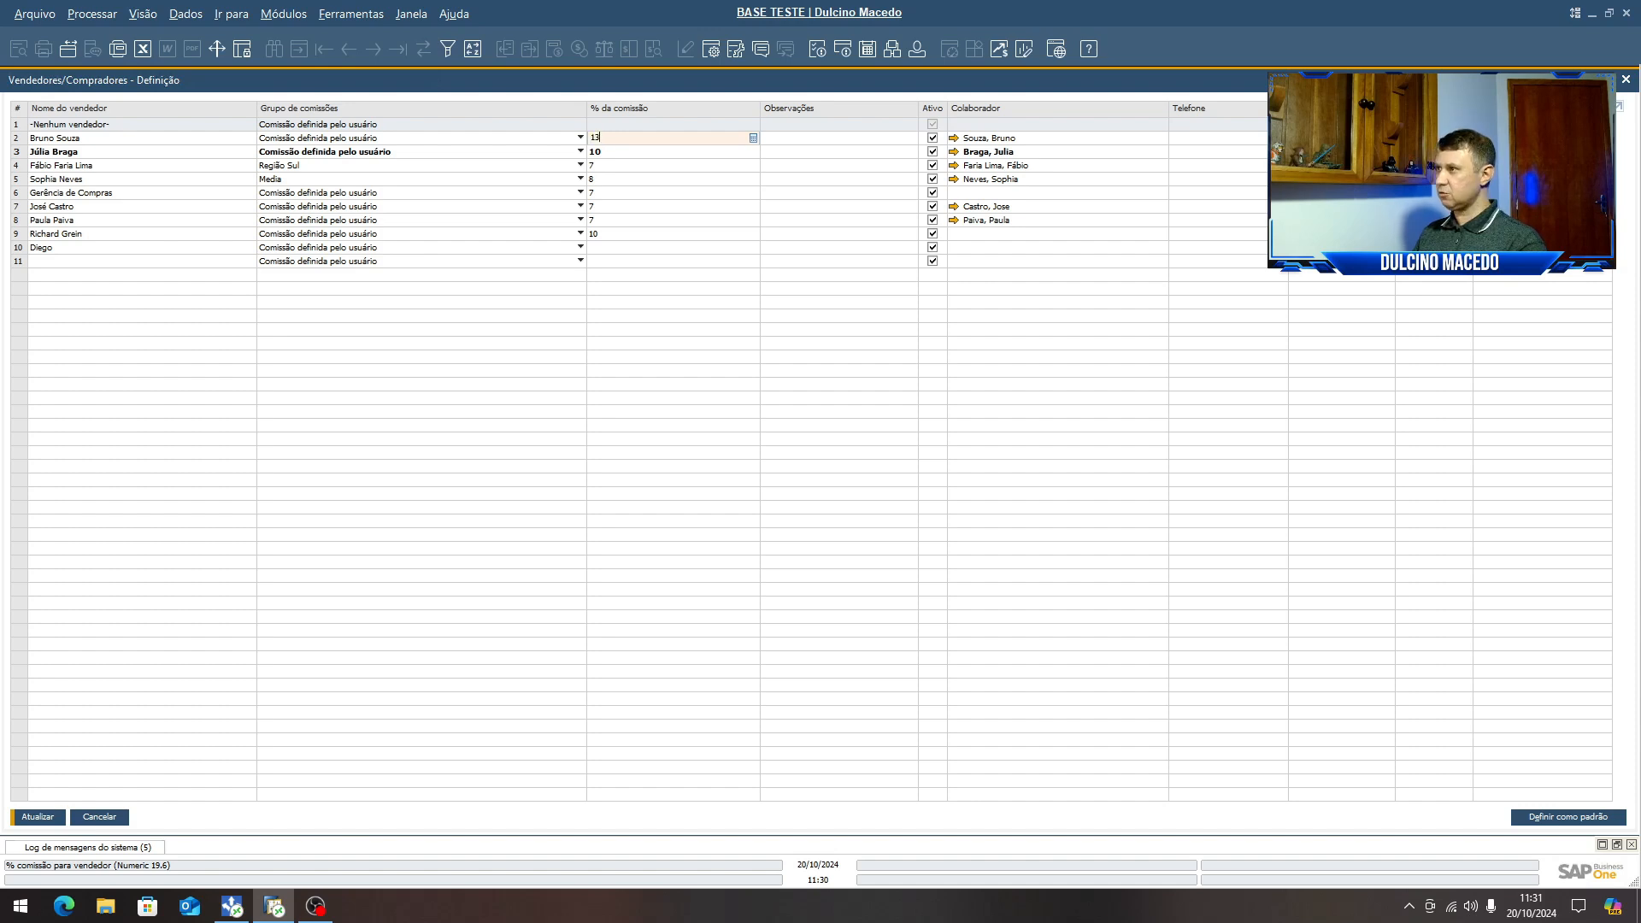
key(Tab)
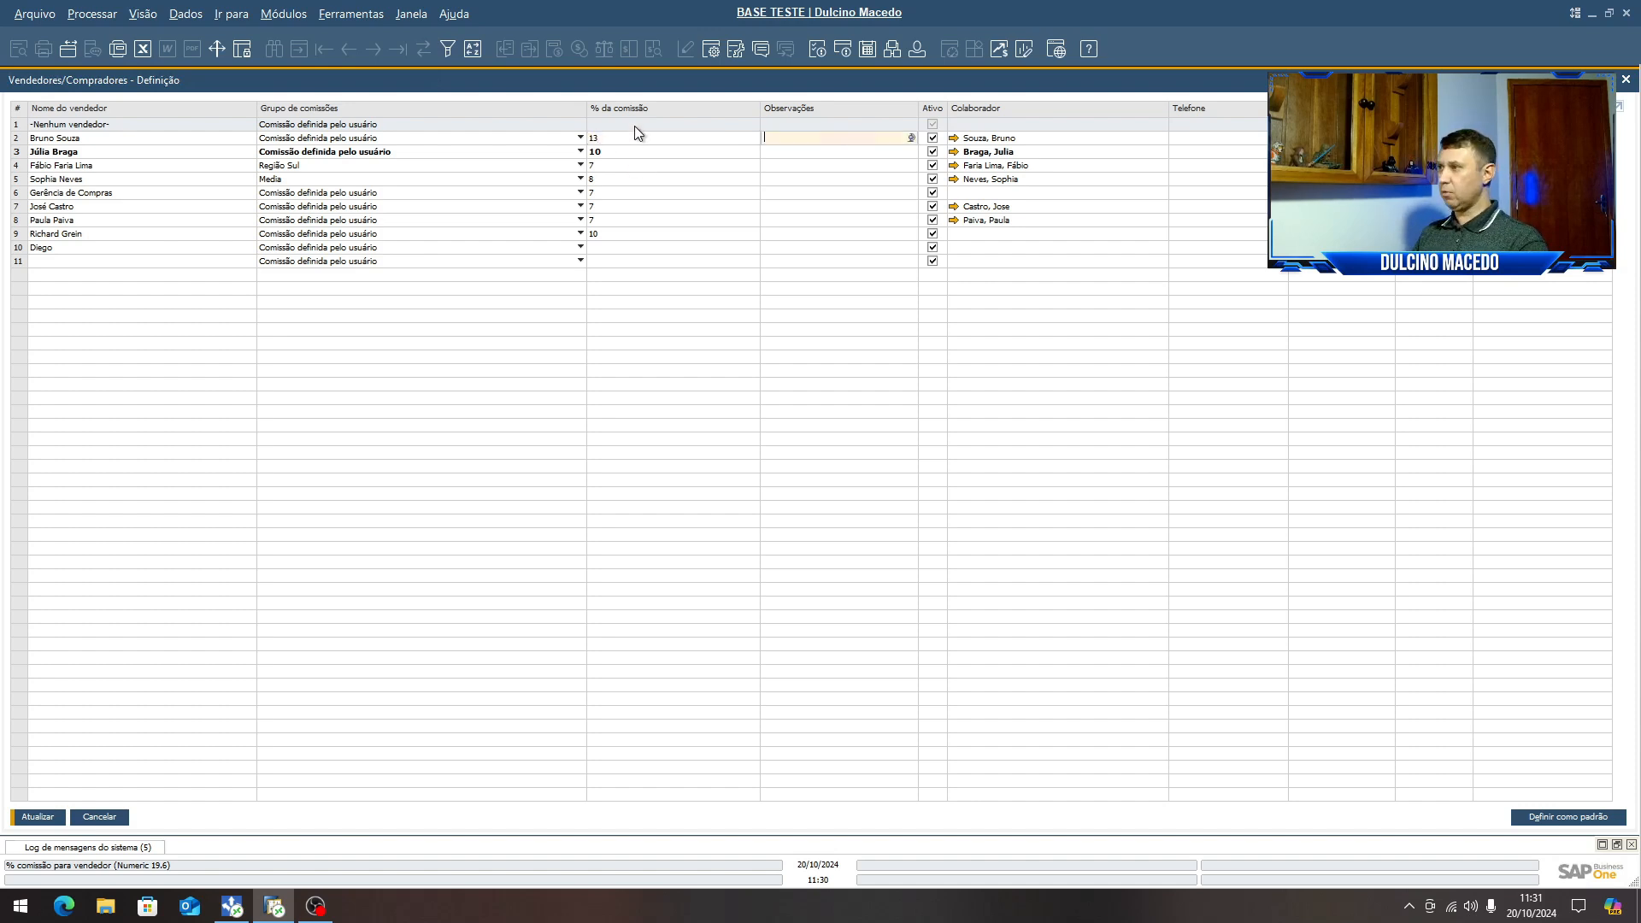
- Assign the Região Sul commission group to the salespeople in rows 2 and 7, save the changes and close the definition
click(363, 144)
click(295, 235)
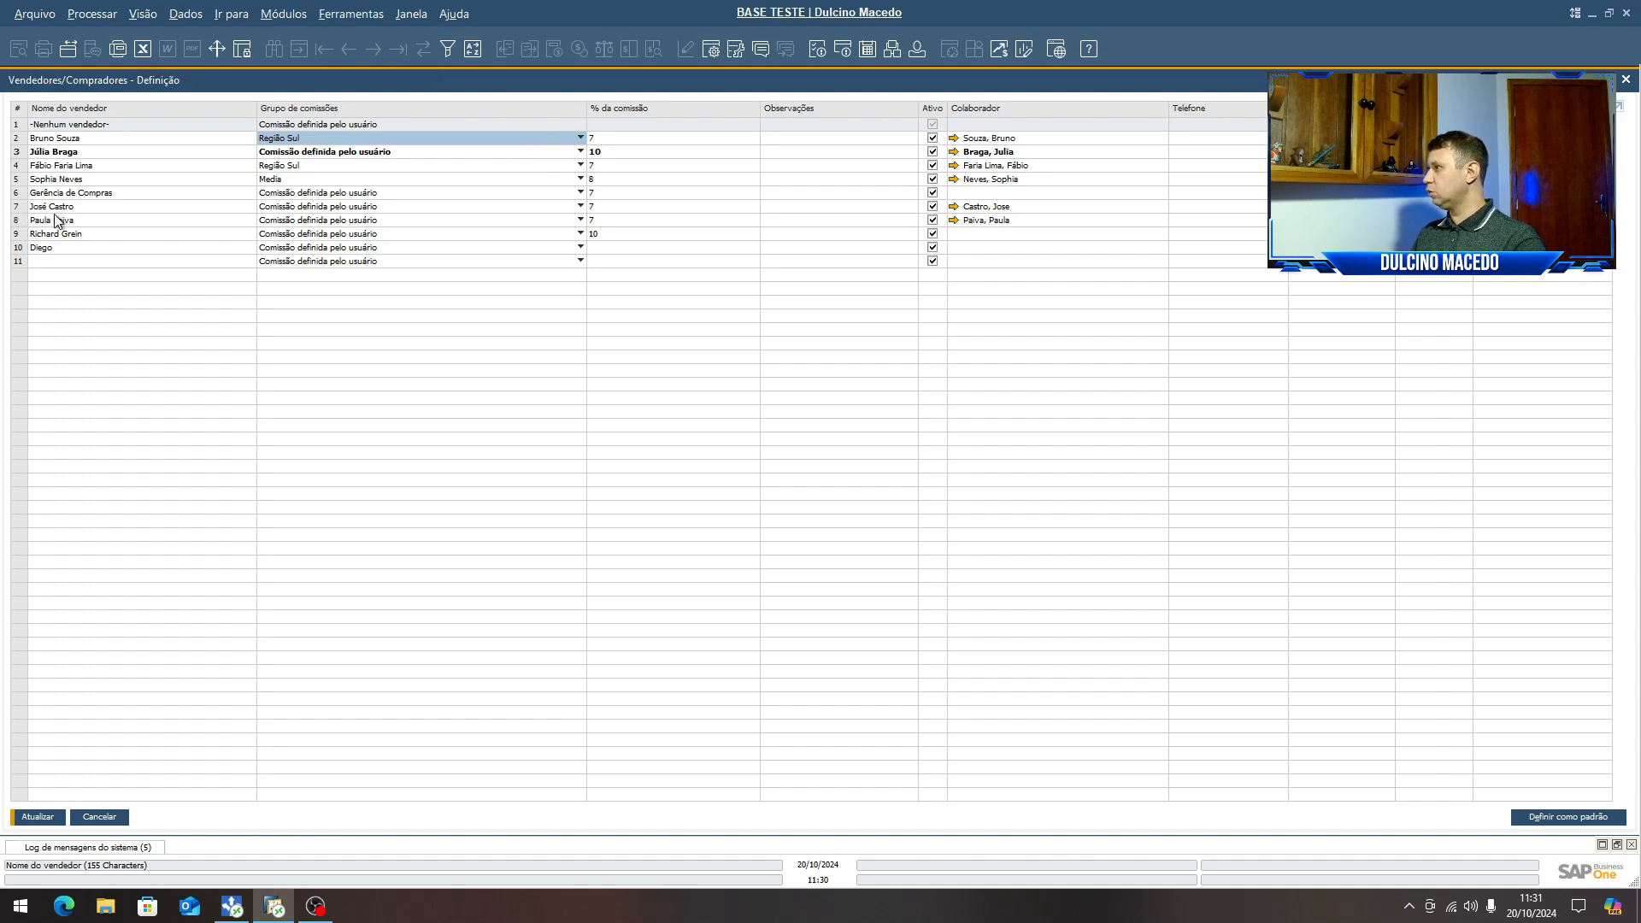
click(375, 211)
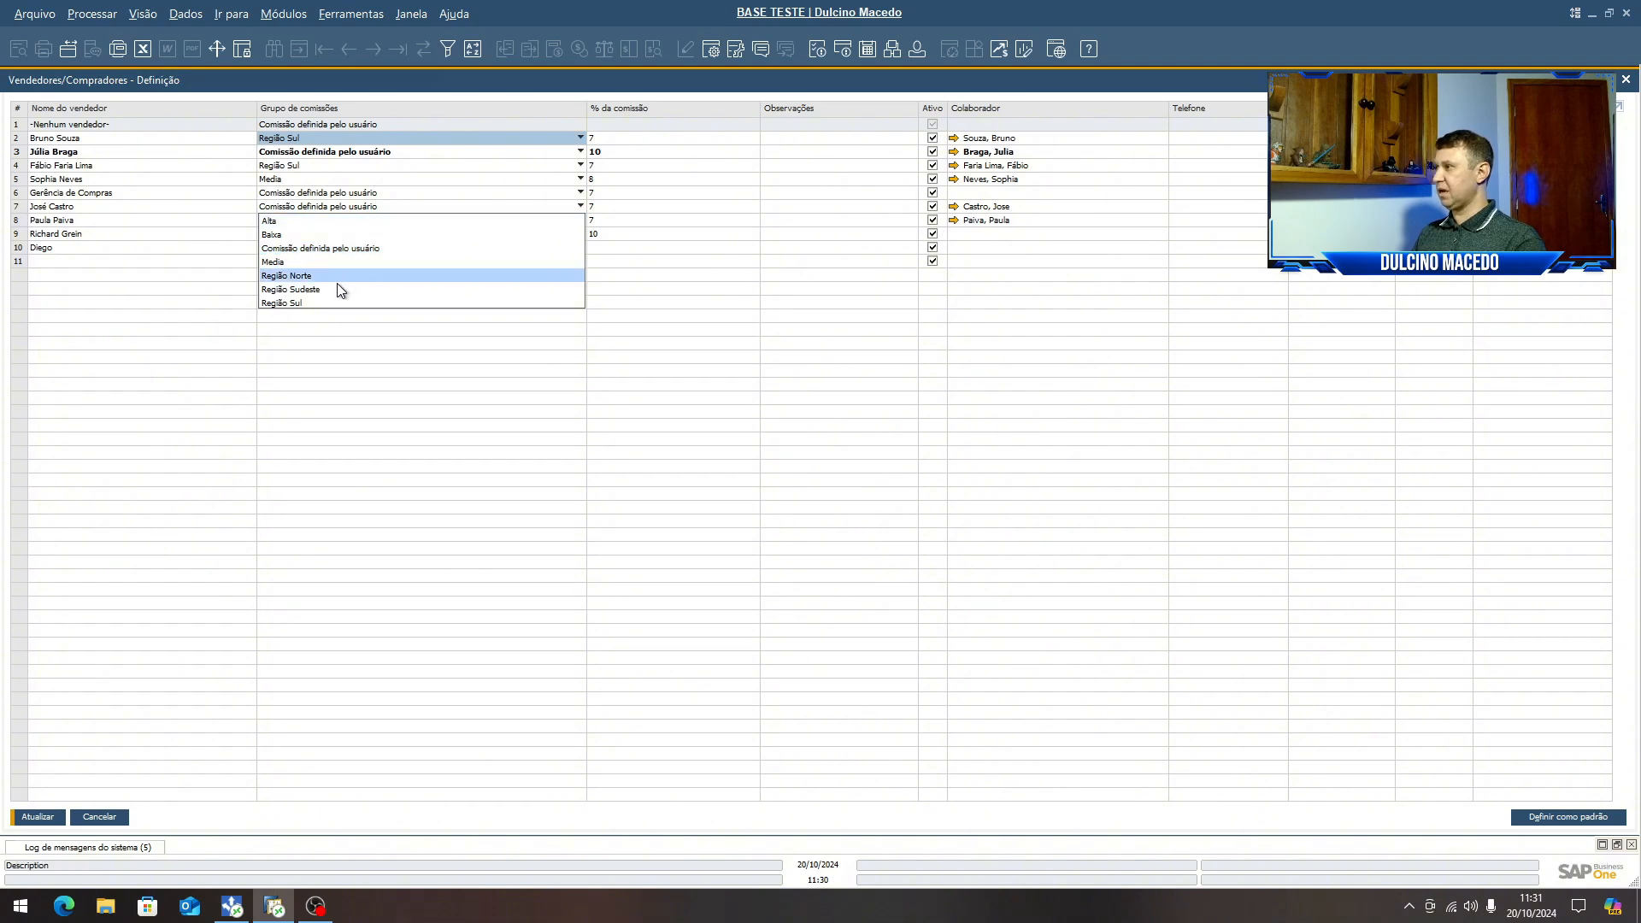
click(295, 302)
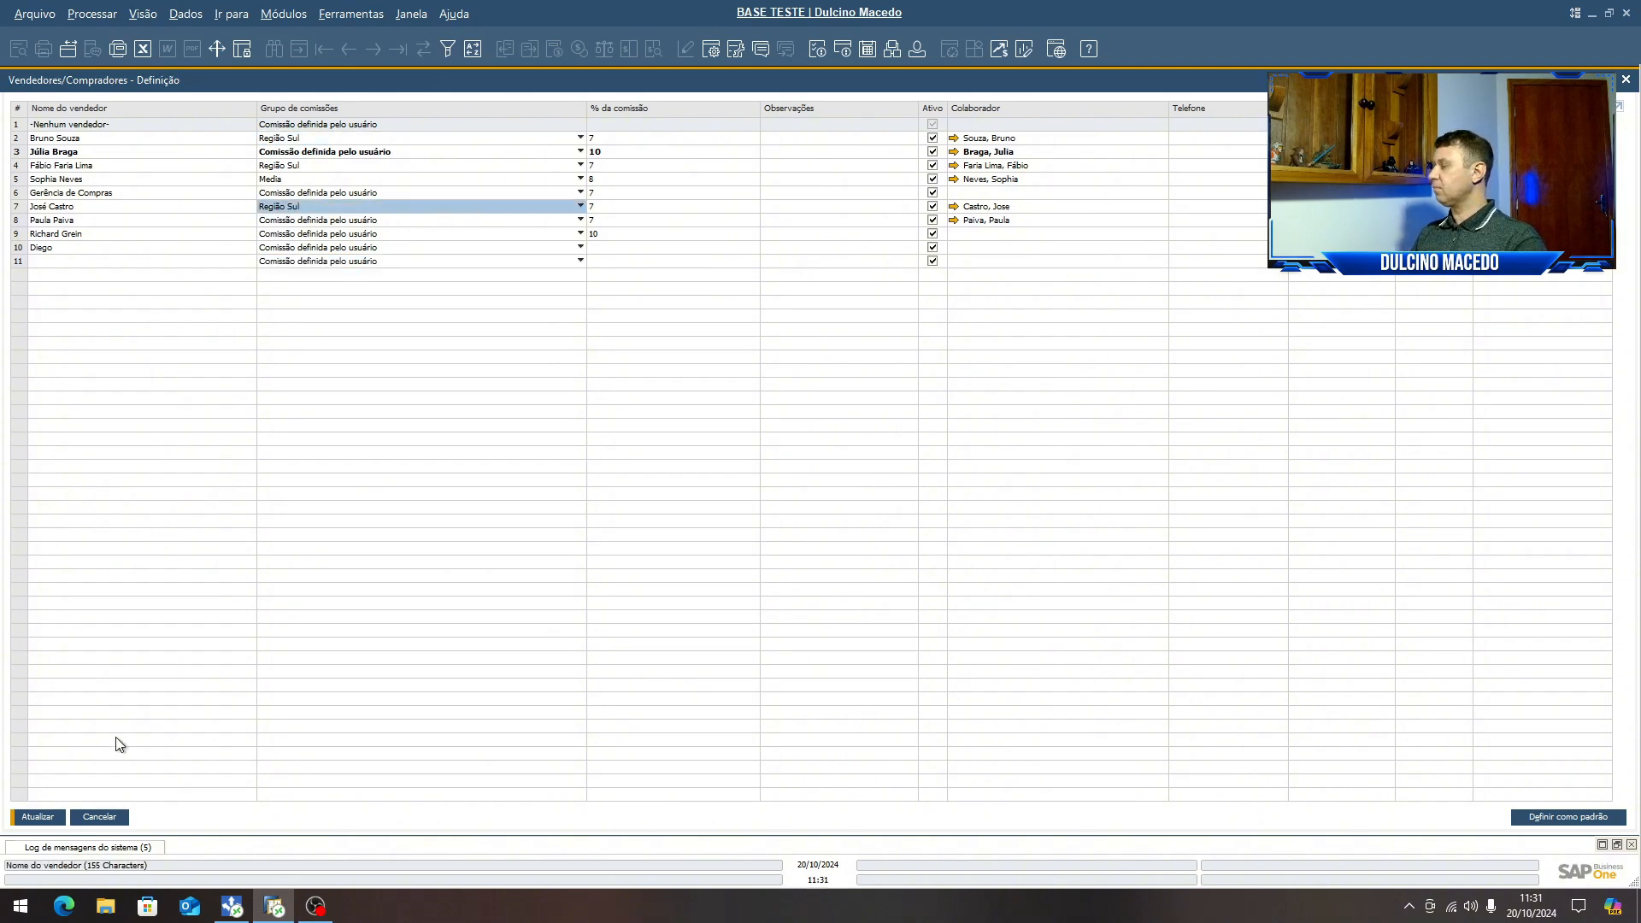
click(39, 817)
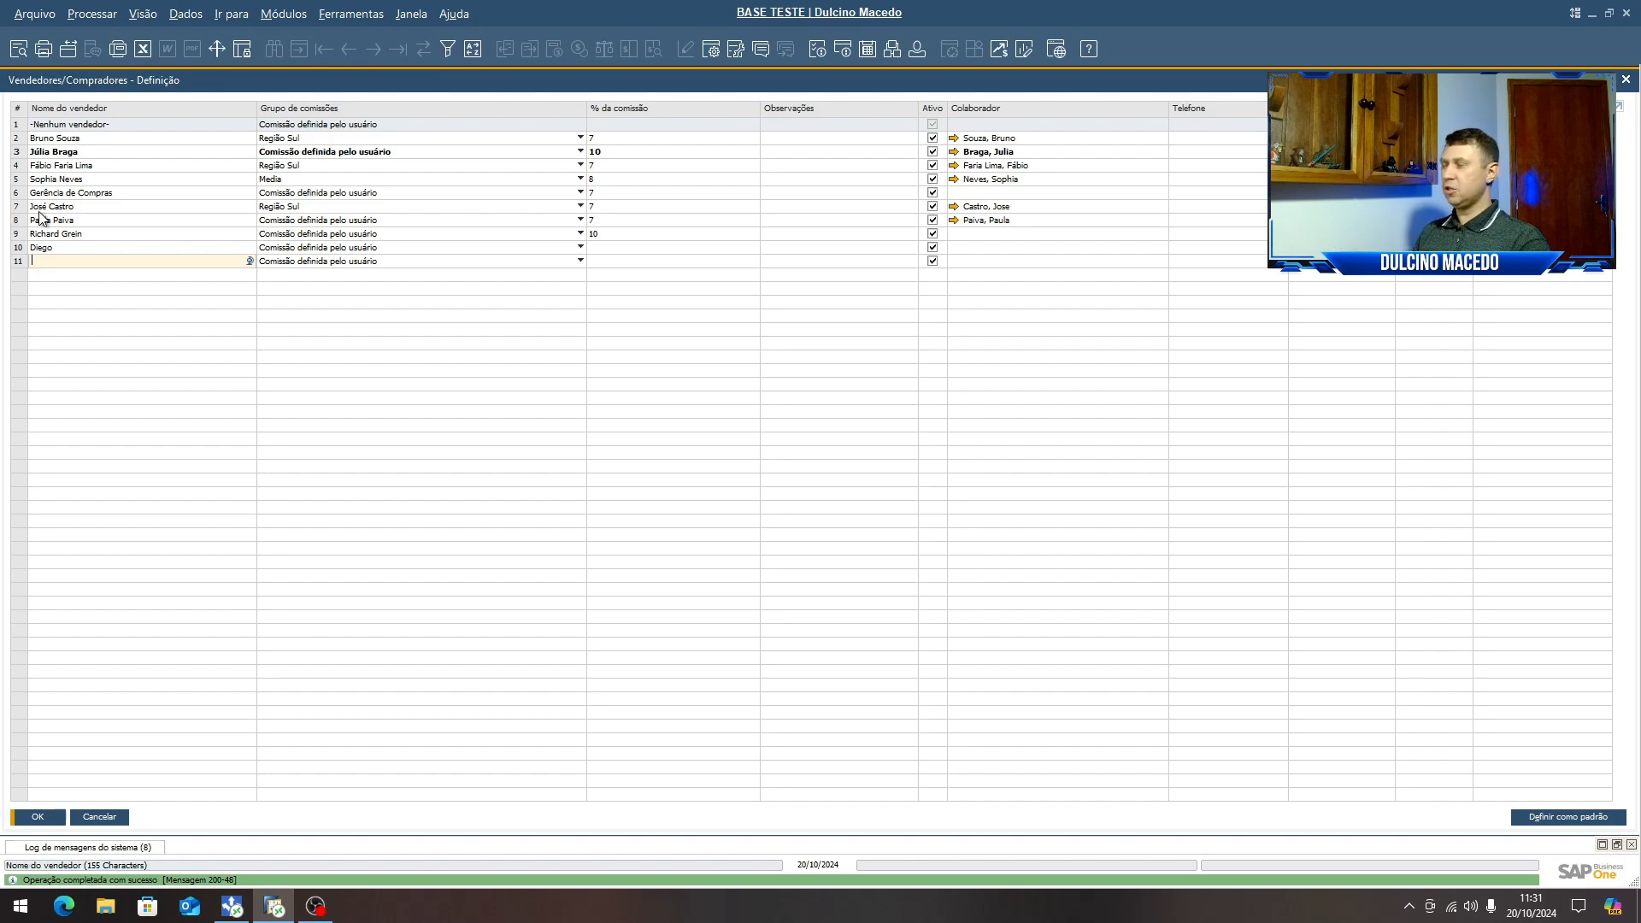
click(99, 817)
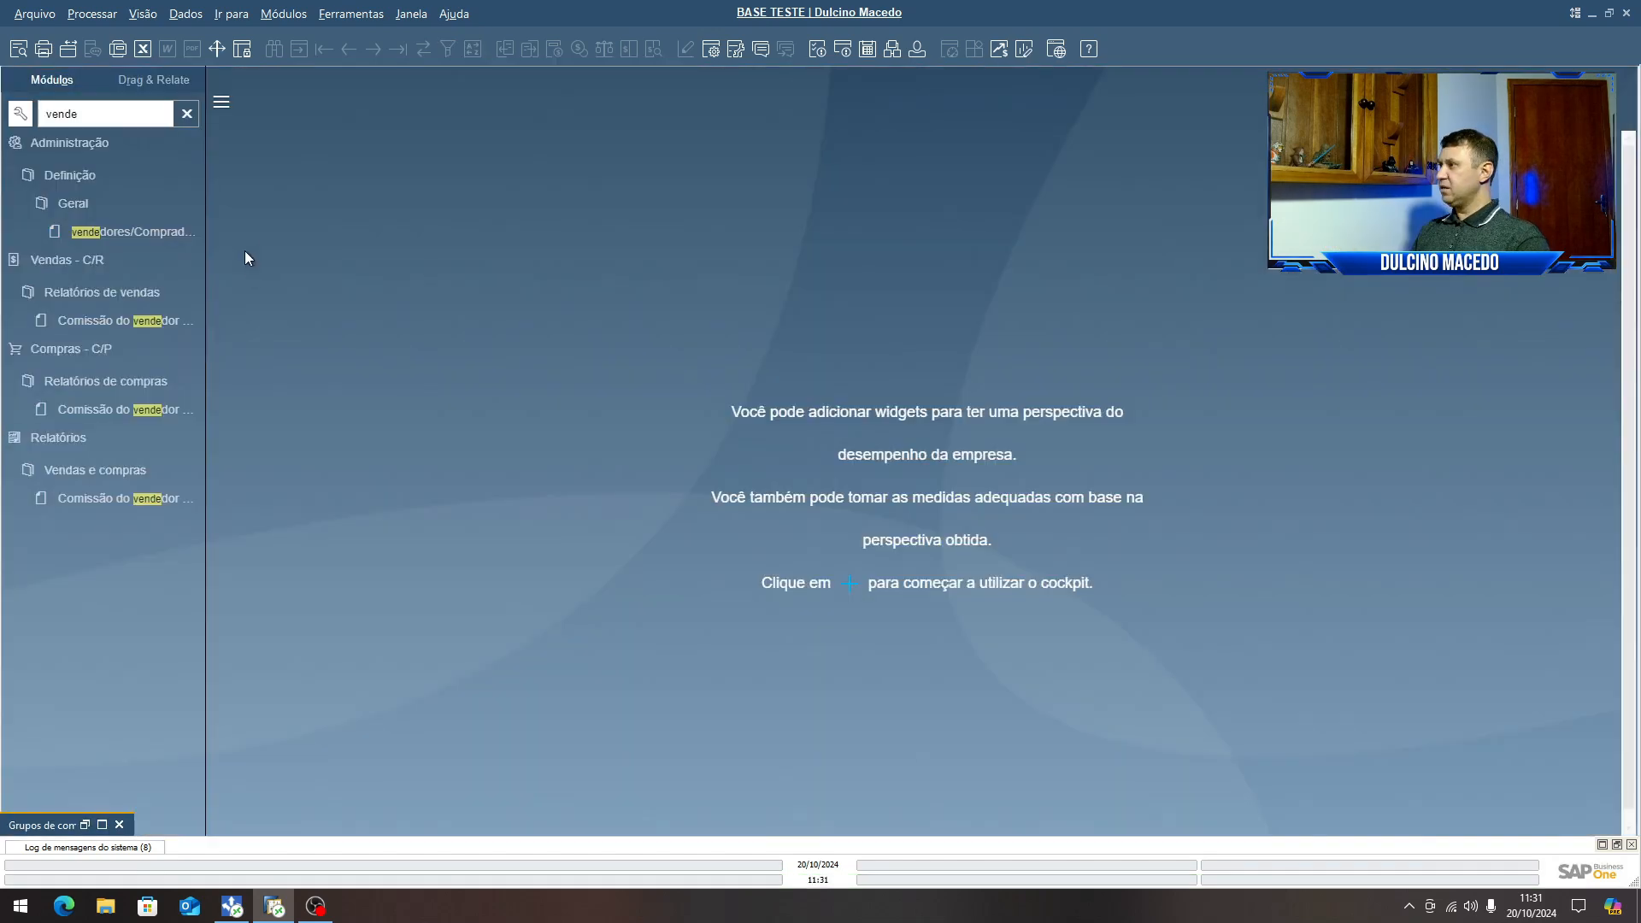
- Search the menus for "cadastro do parceiro", open the business partner master data and display the first customer's record
click(186, 113)
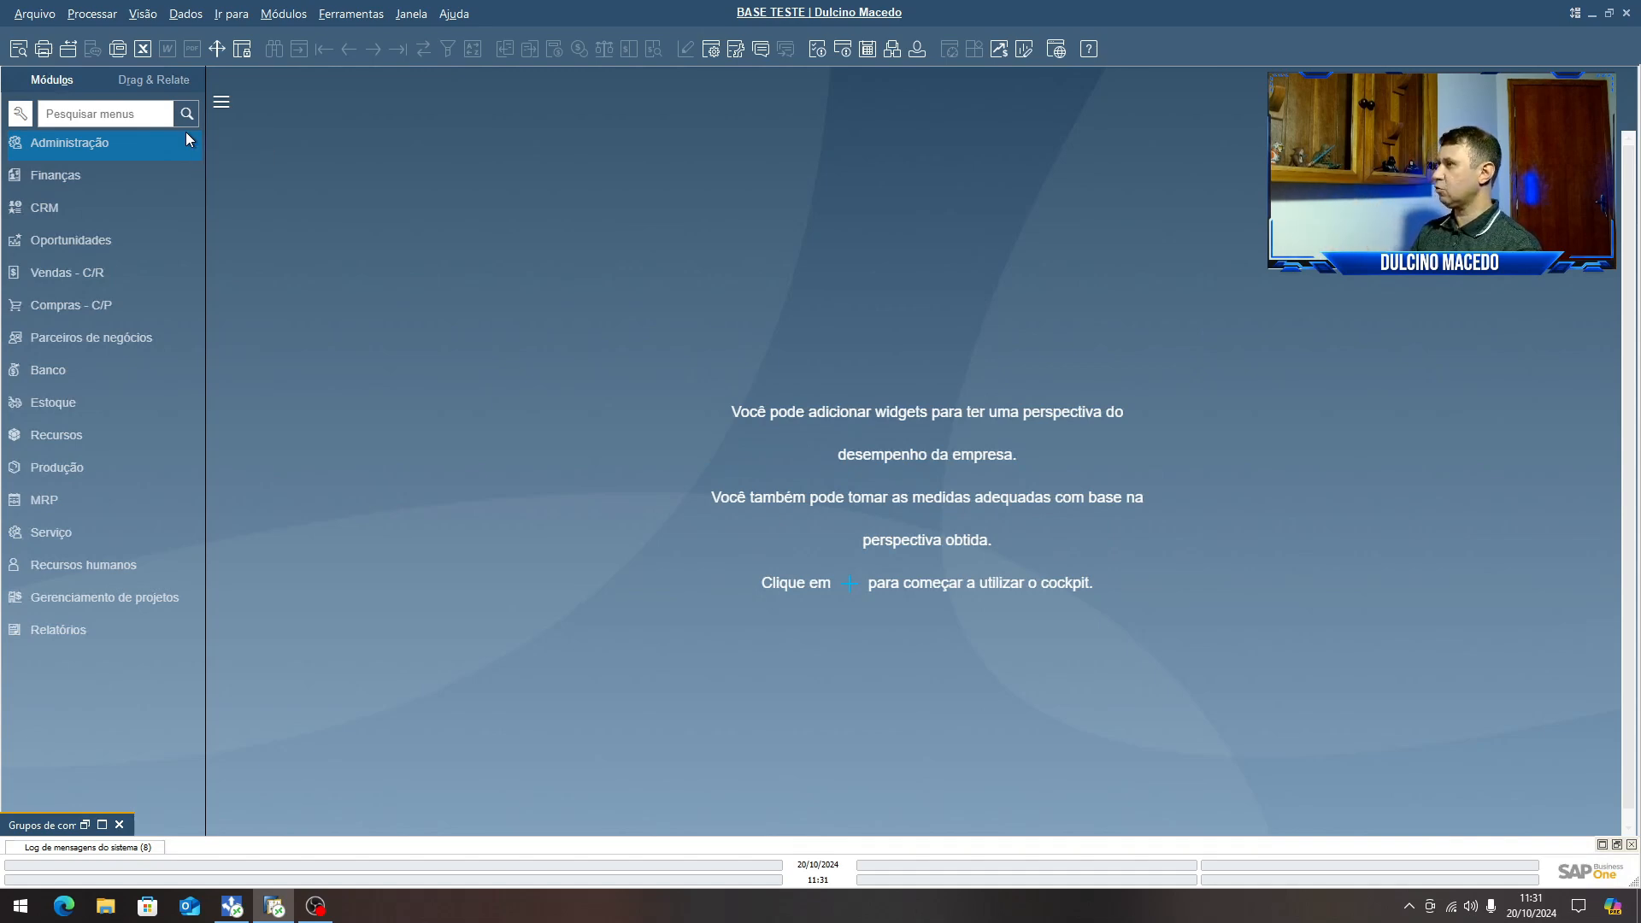
text(cadastro do parceiro)
click(157, 179)
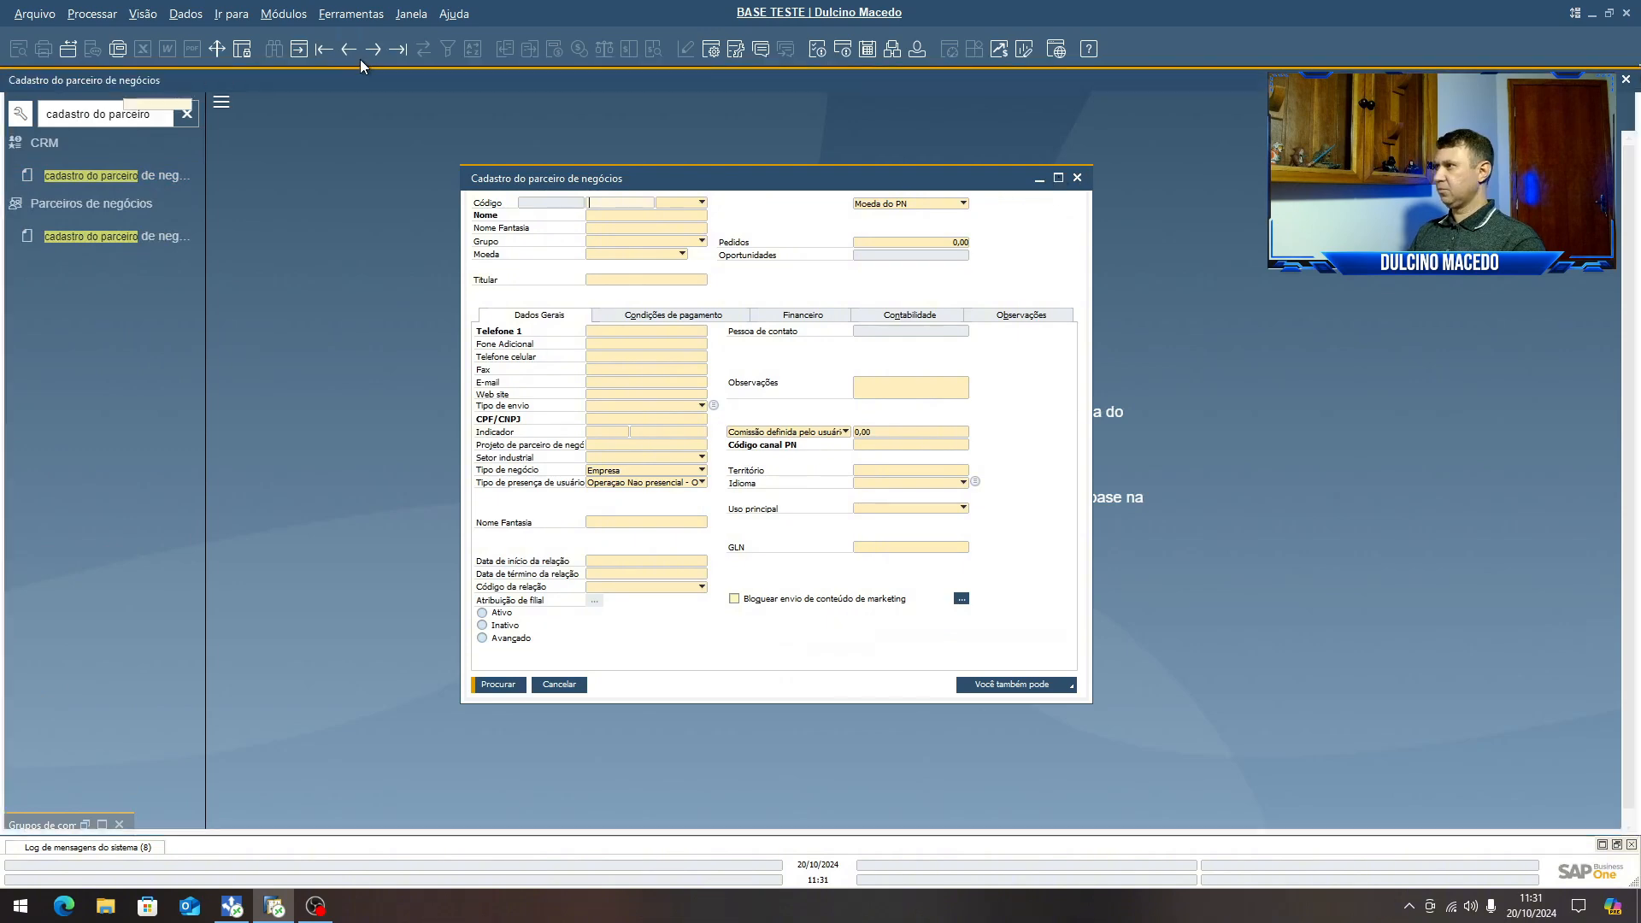
click(1058, 178)
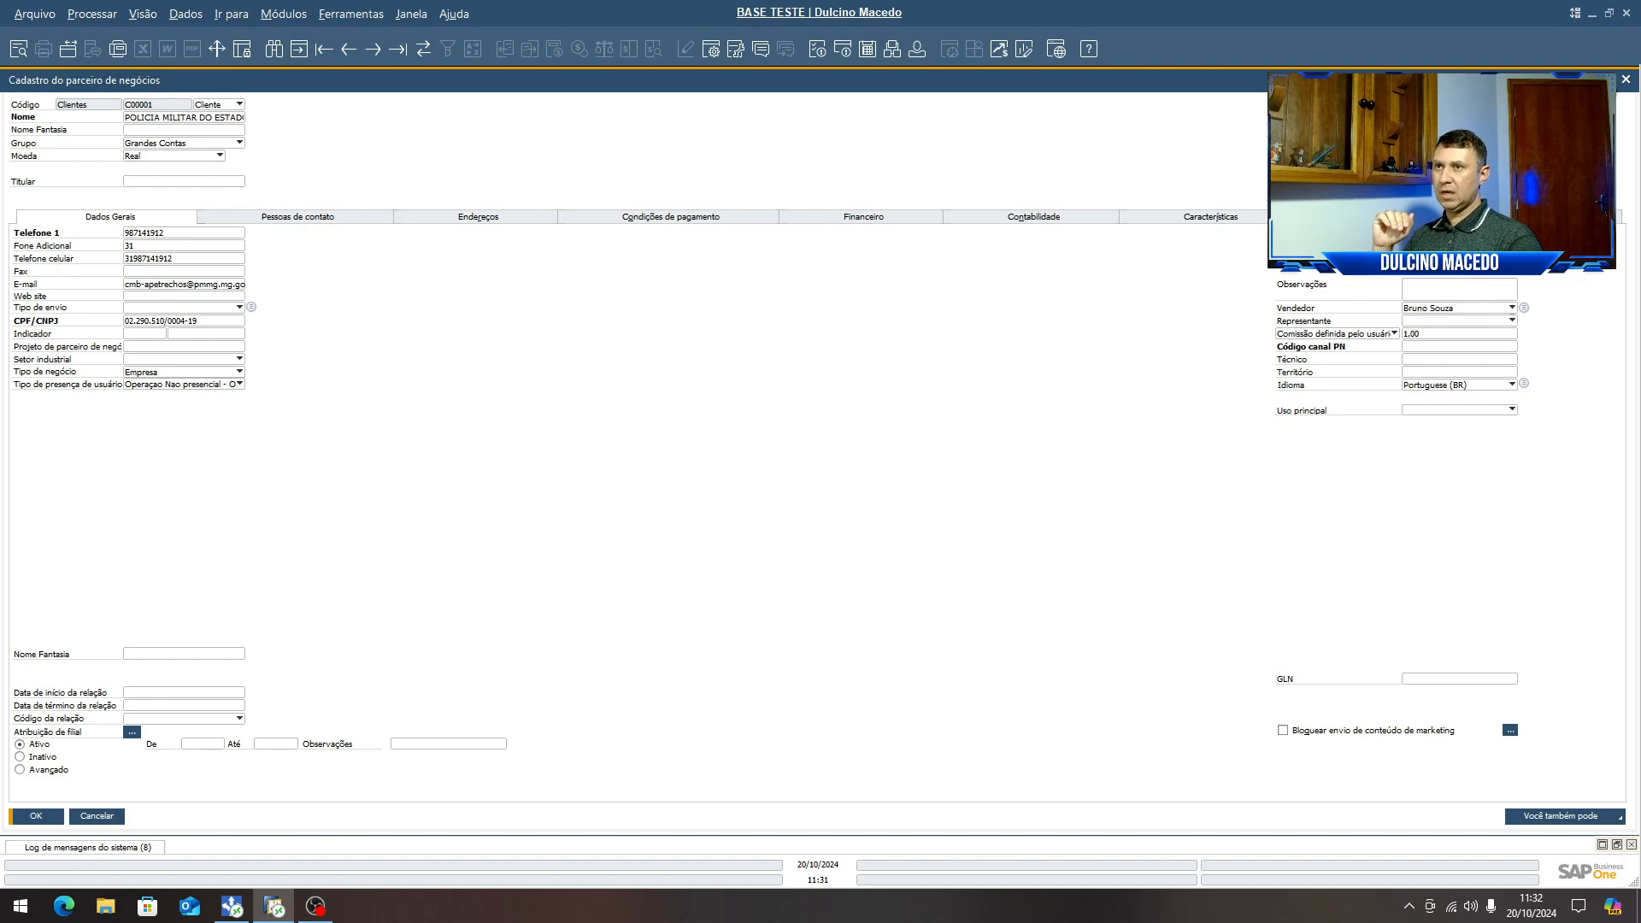
click(1607, 80)
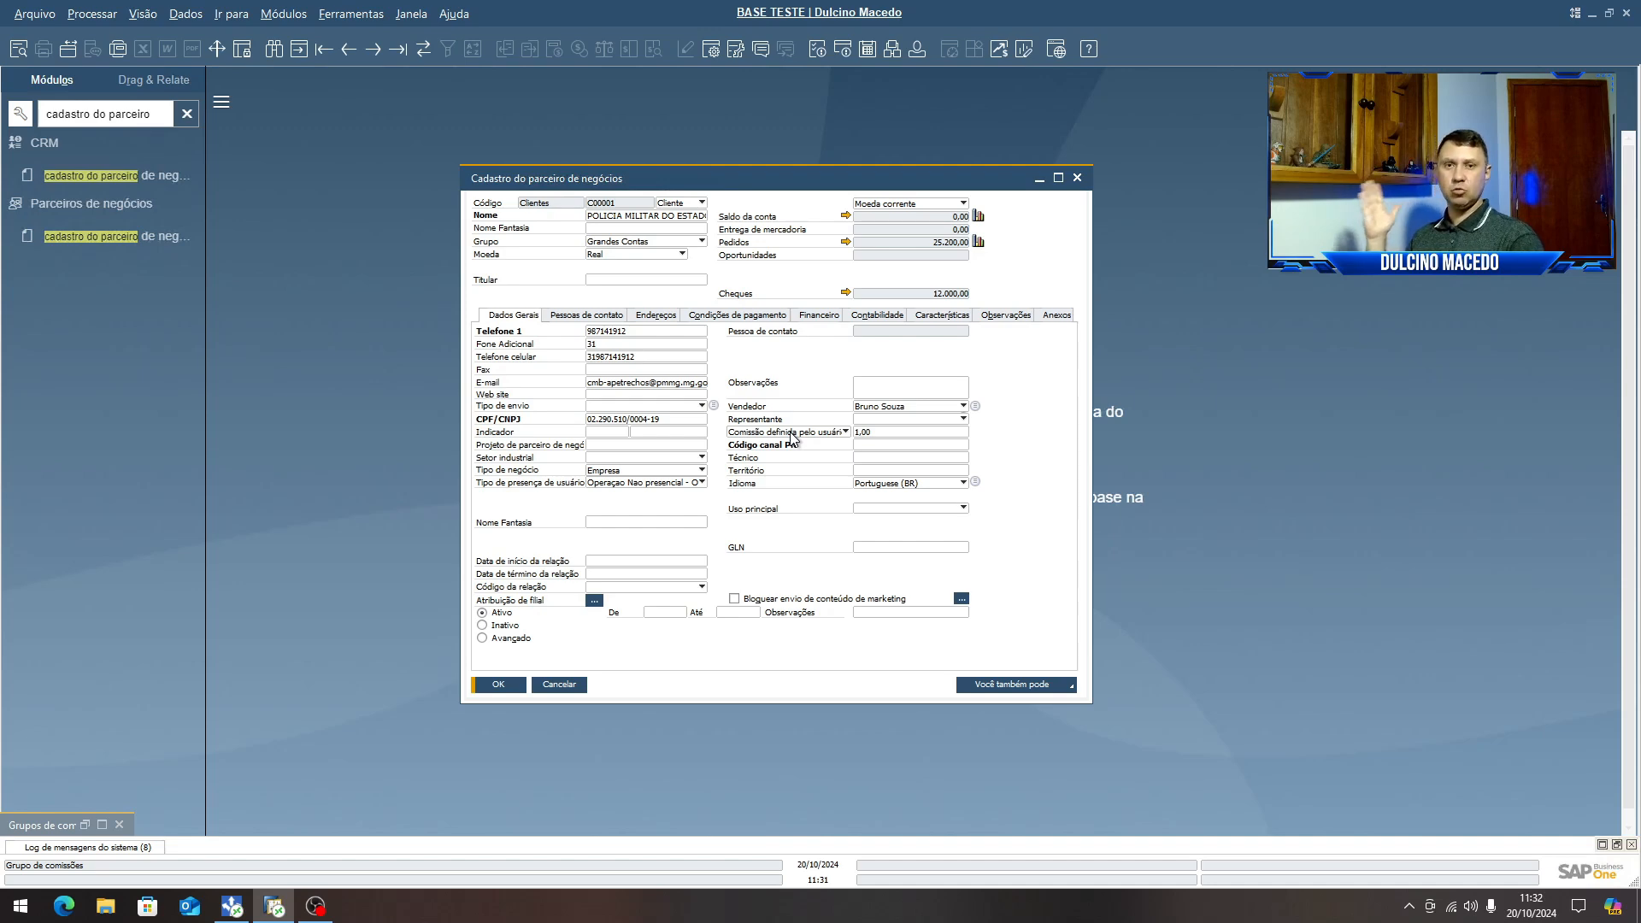
- Try the Região Sudeste commission group on the customer's record, then close the record without saving
click(765, 434)
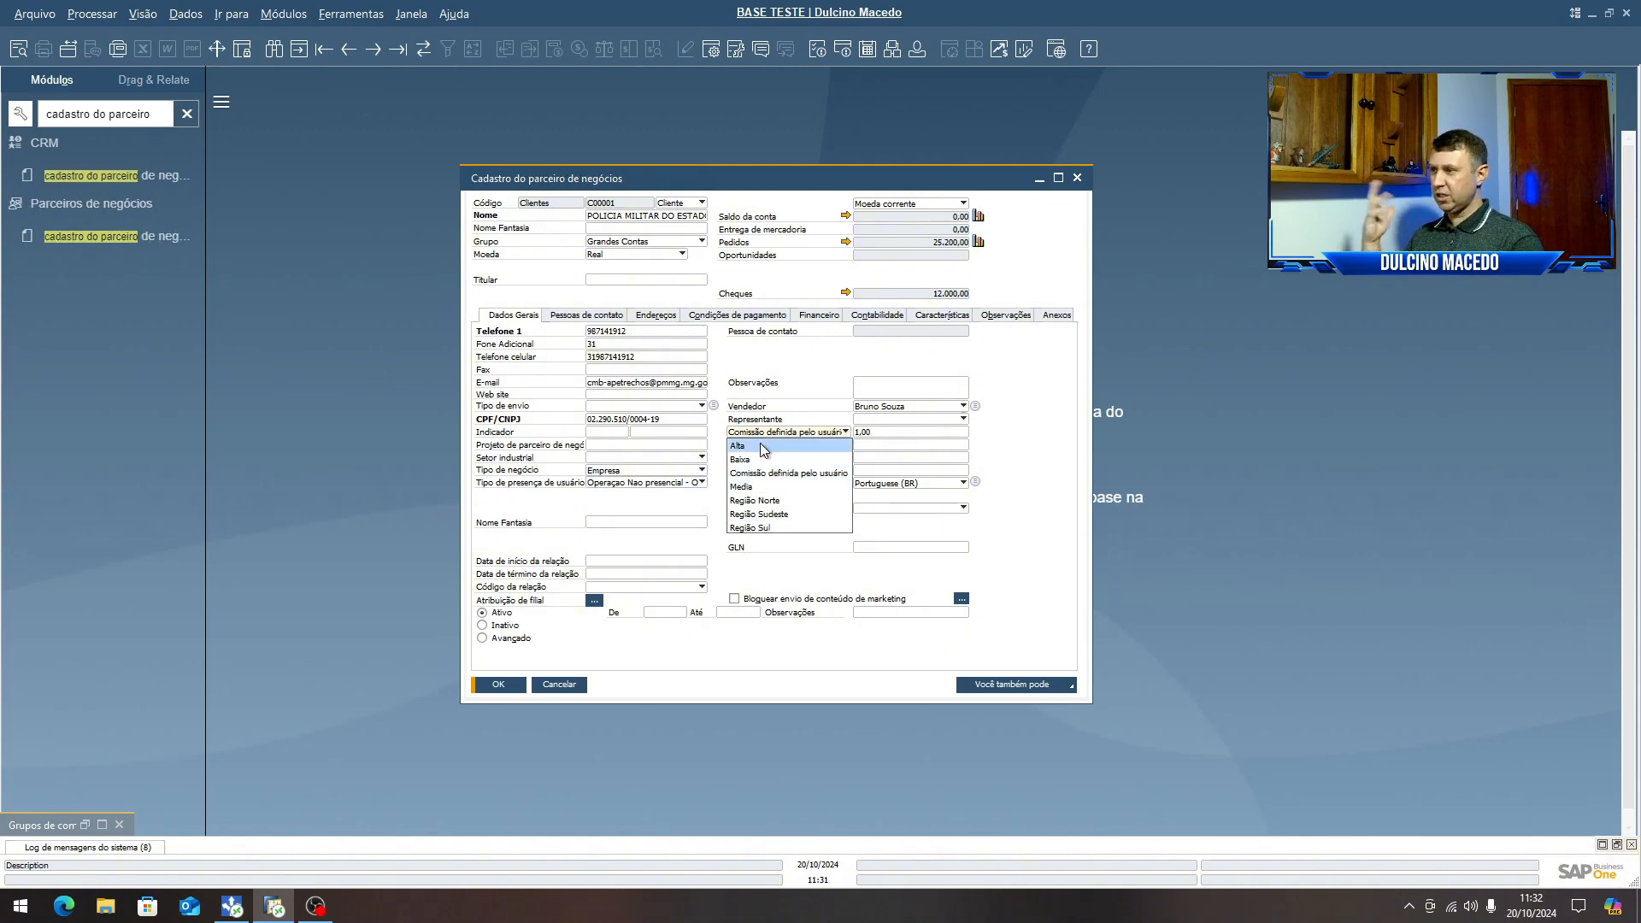
click(759, 514)
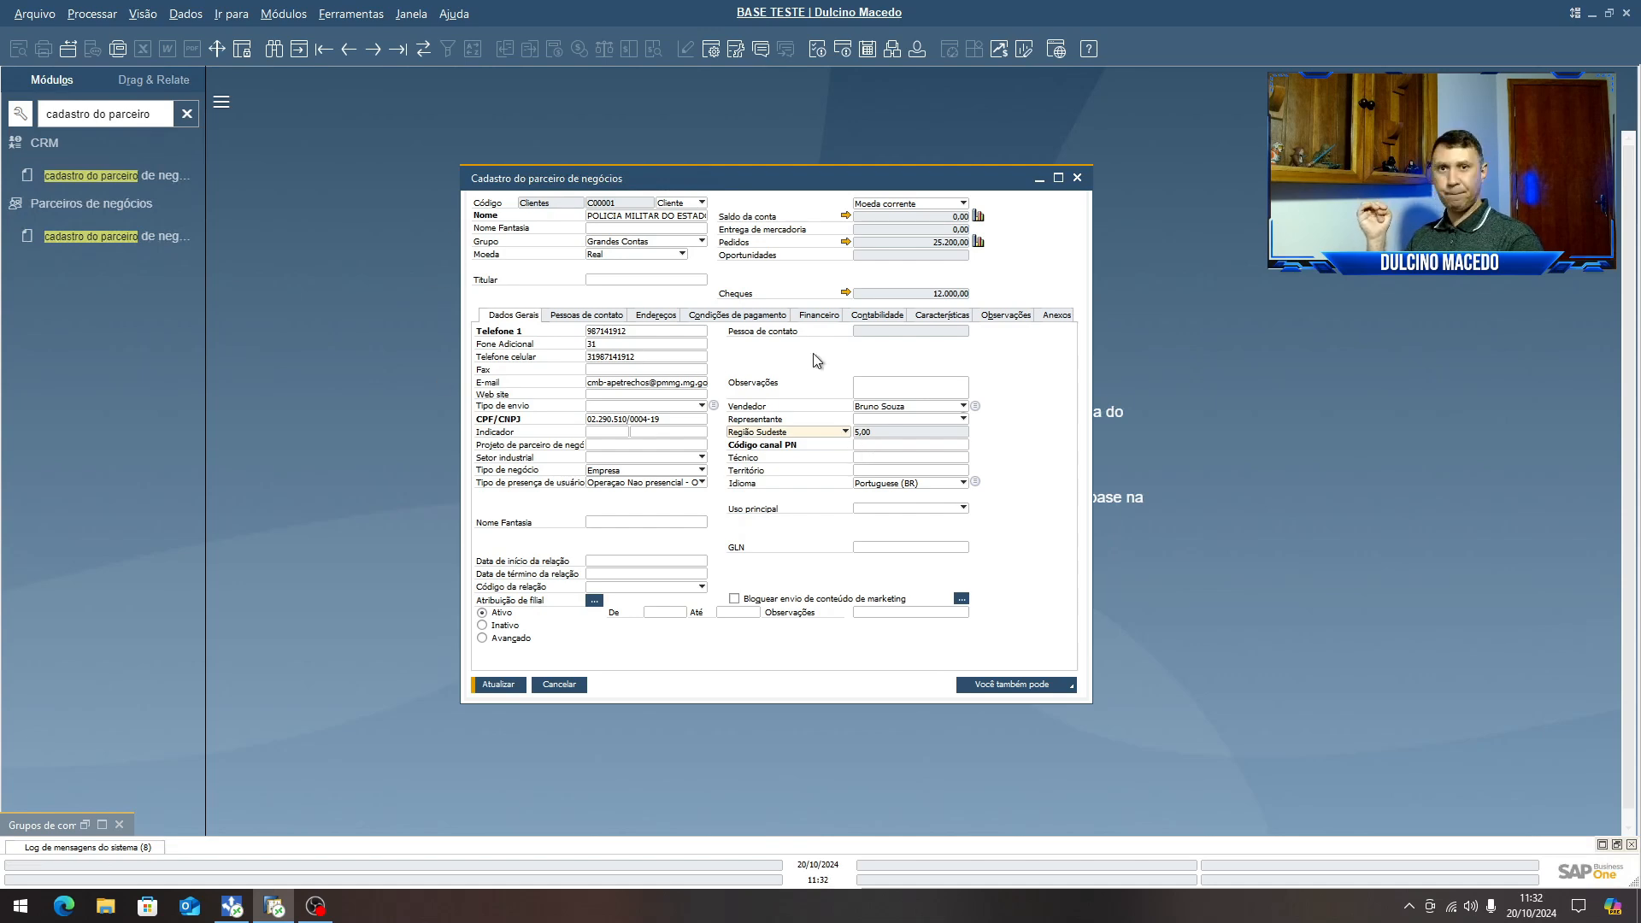
click(559, 685)
- Search the menus for "cadastro", open the item master data (Cadastro do item) and display the first item's record
click(186, 113)
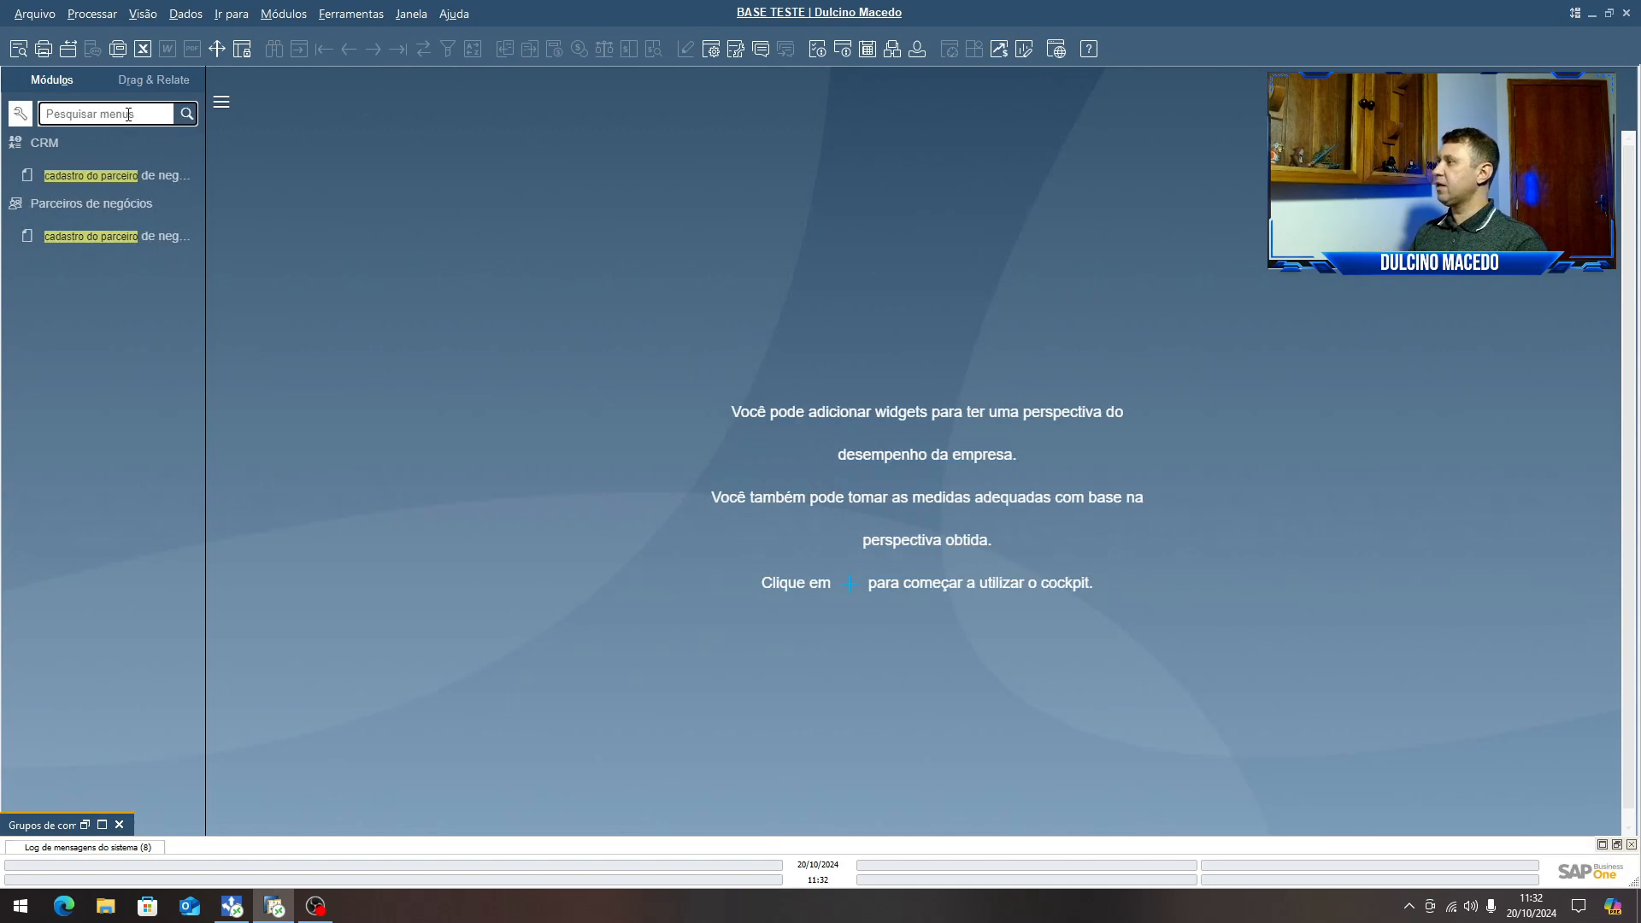
text(cadastro)
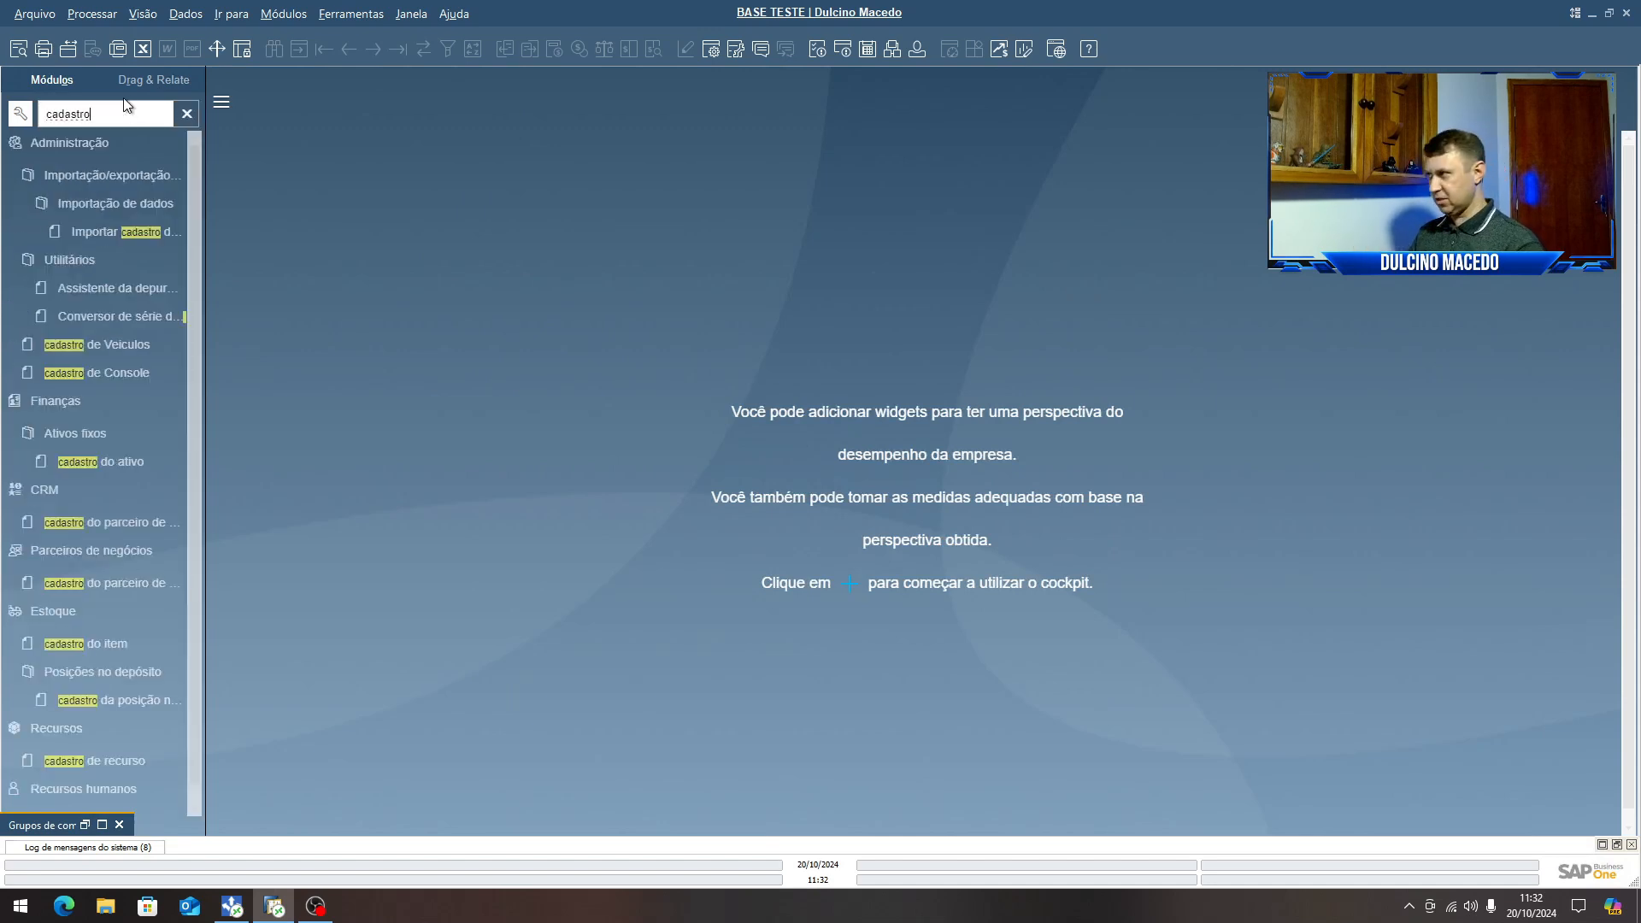
click(85, 643)
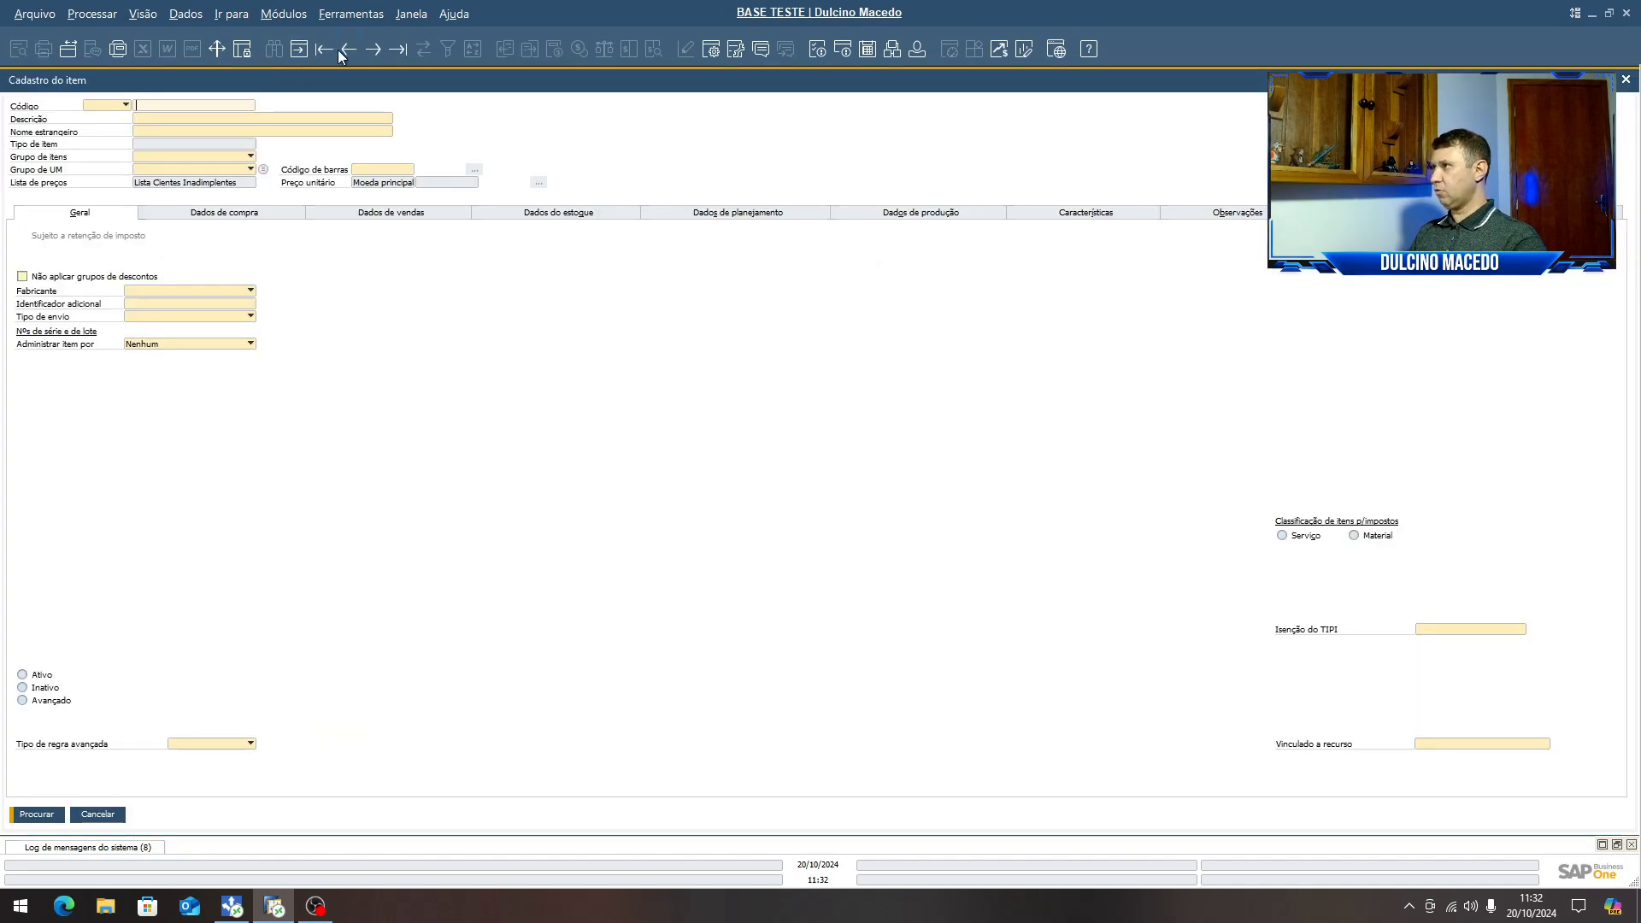
click(323, 50)
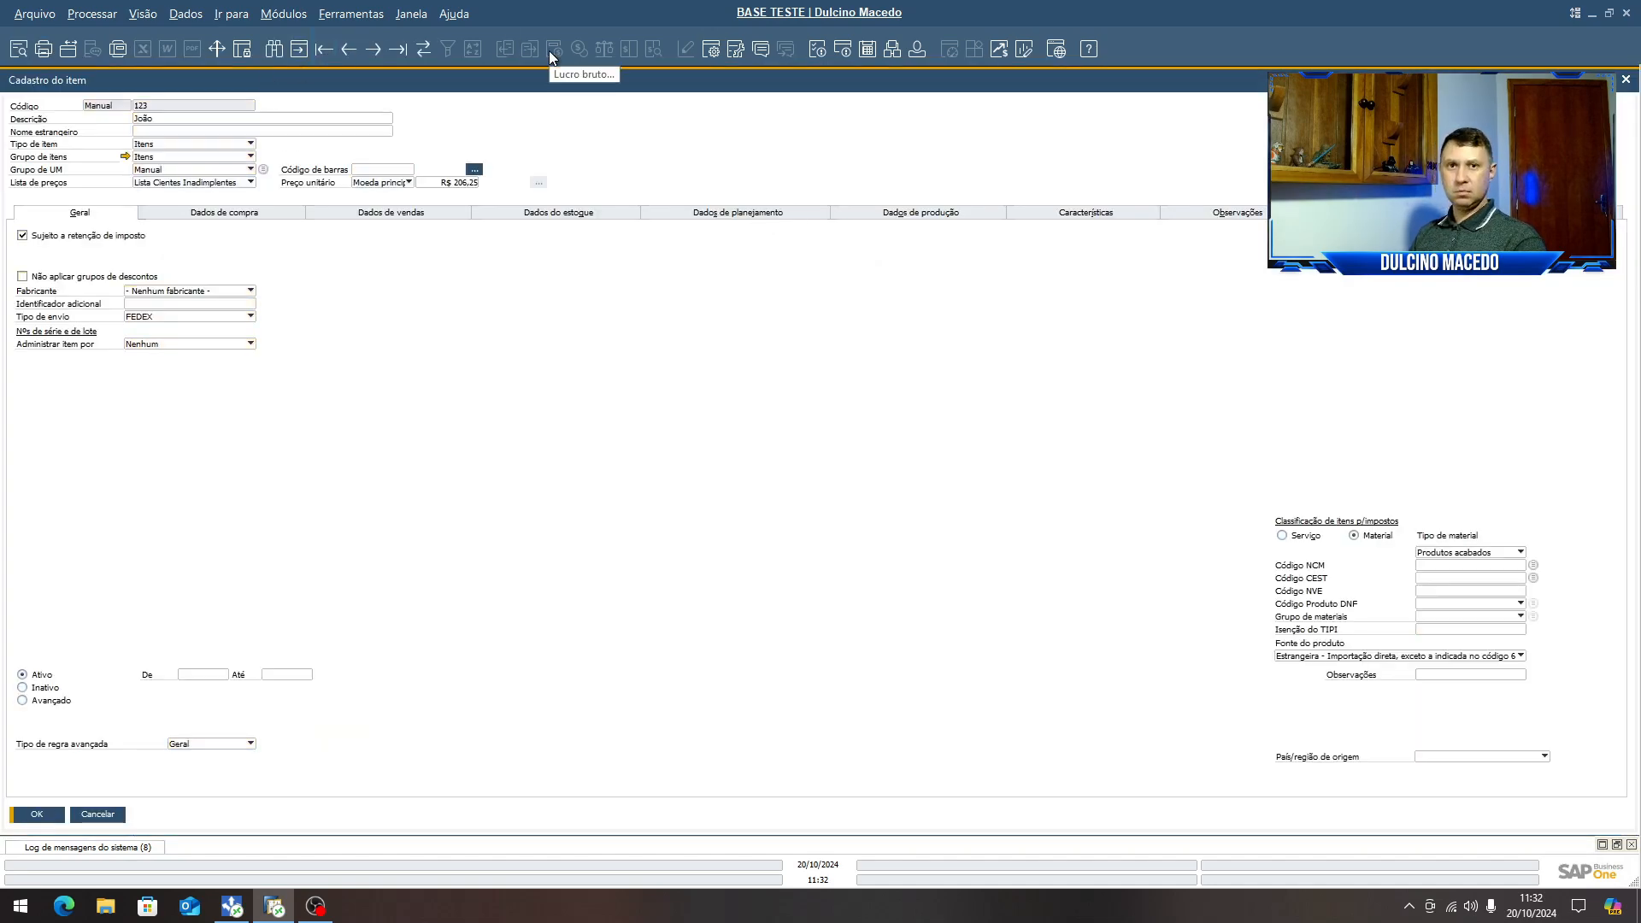
- Examine the commission group options in the item's sales data without changing the selection
click(401, 218)
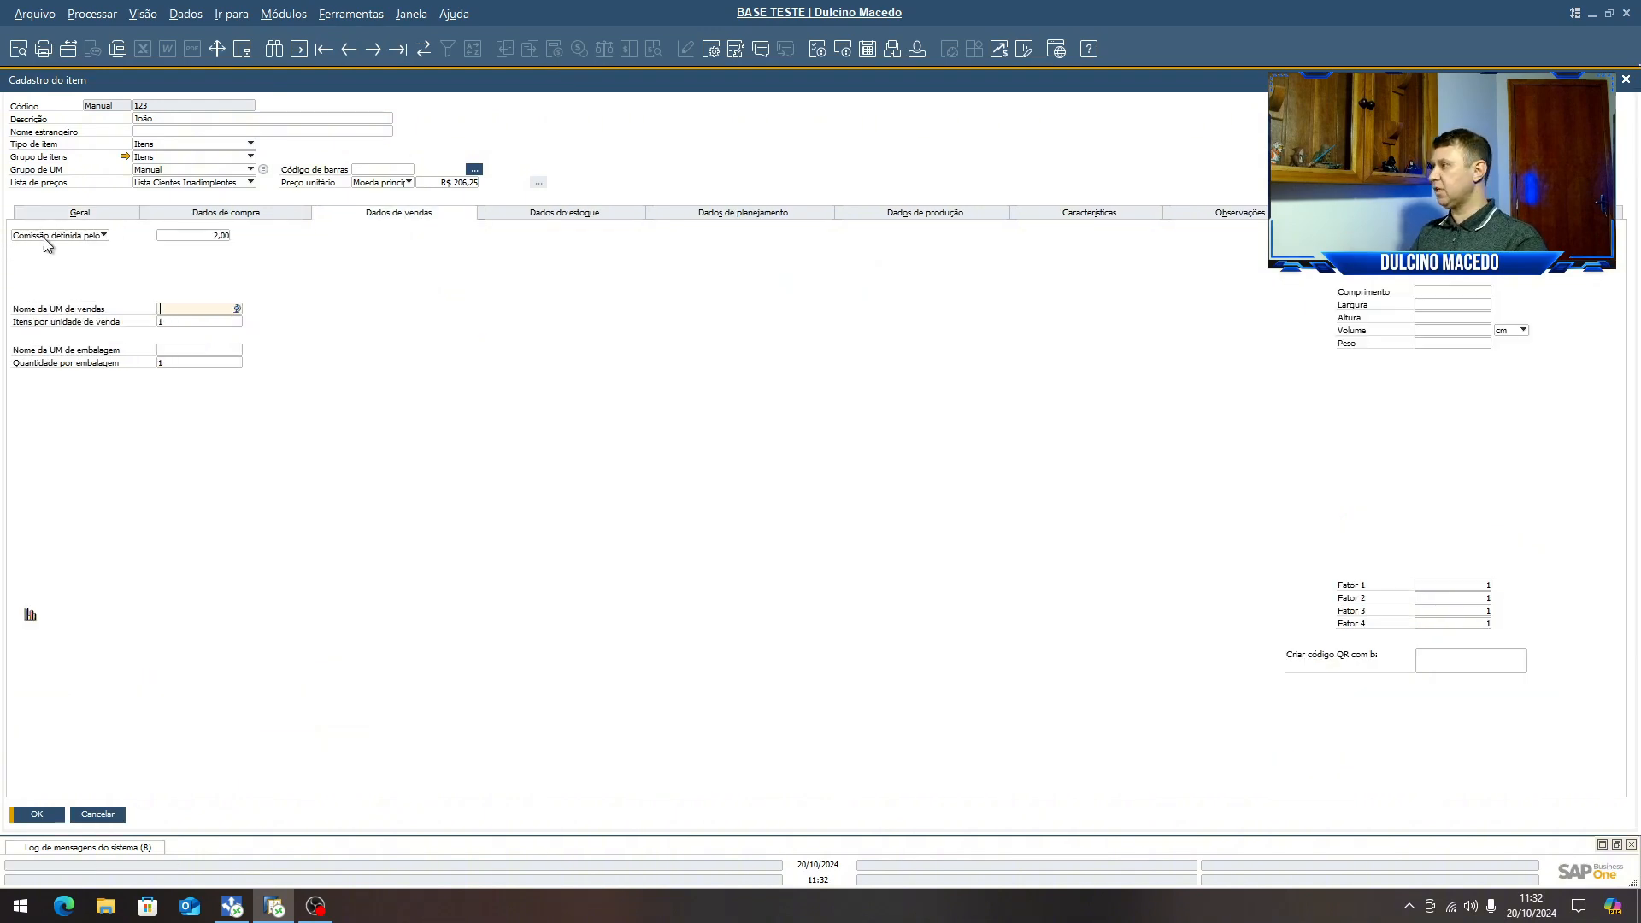
click(96, 237)
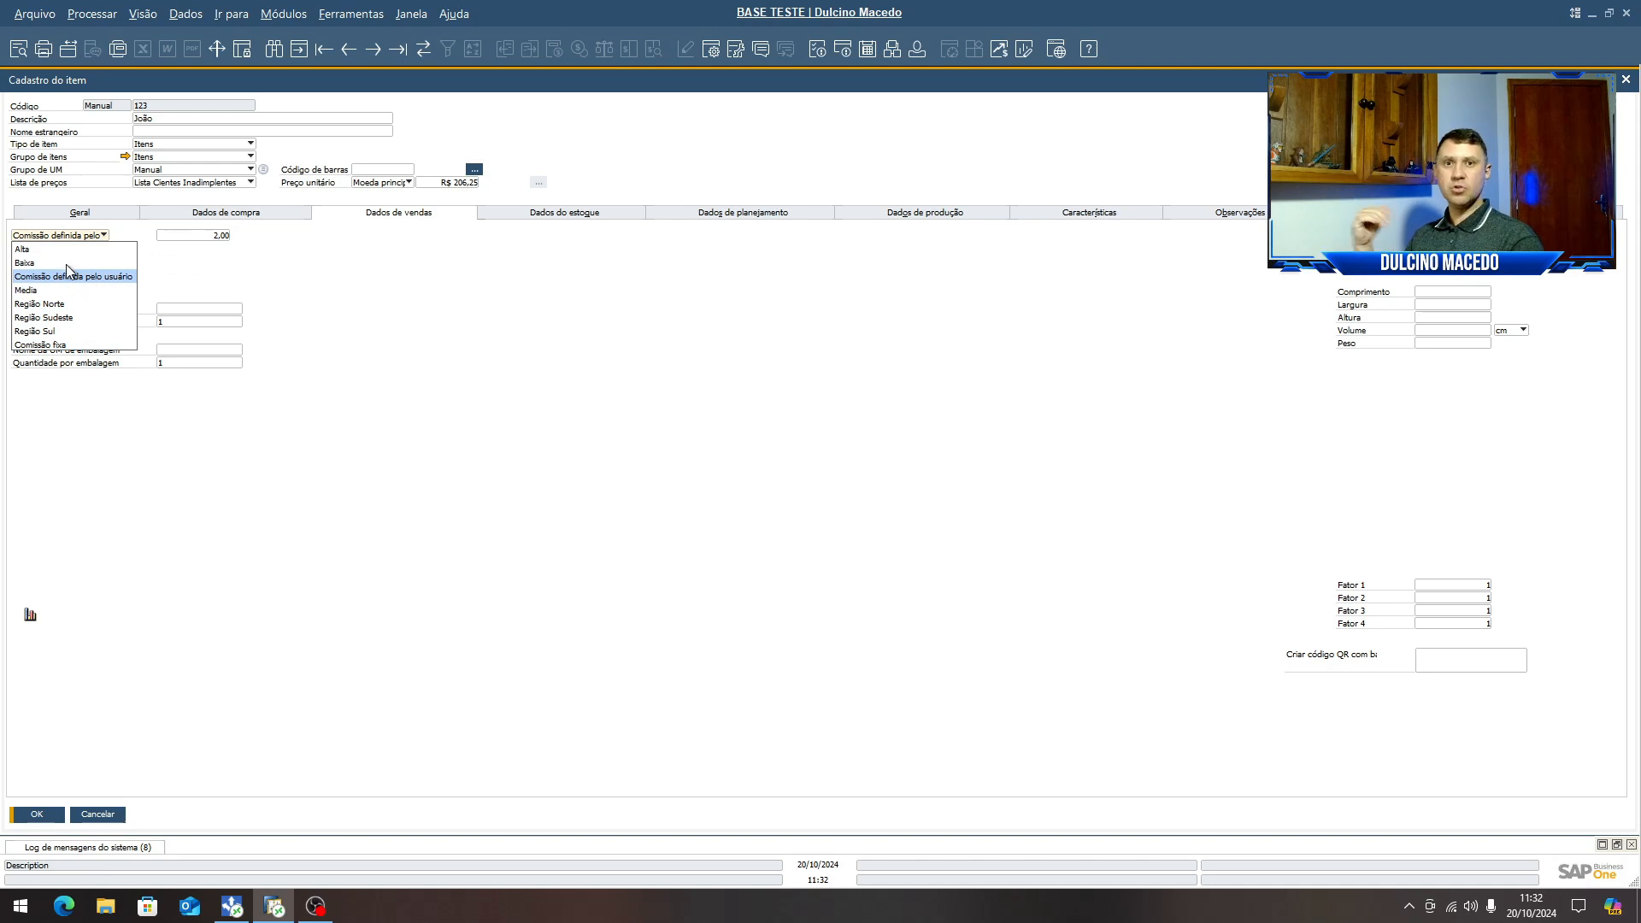
click(684, 137)
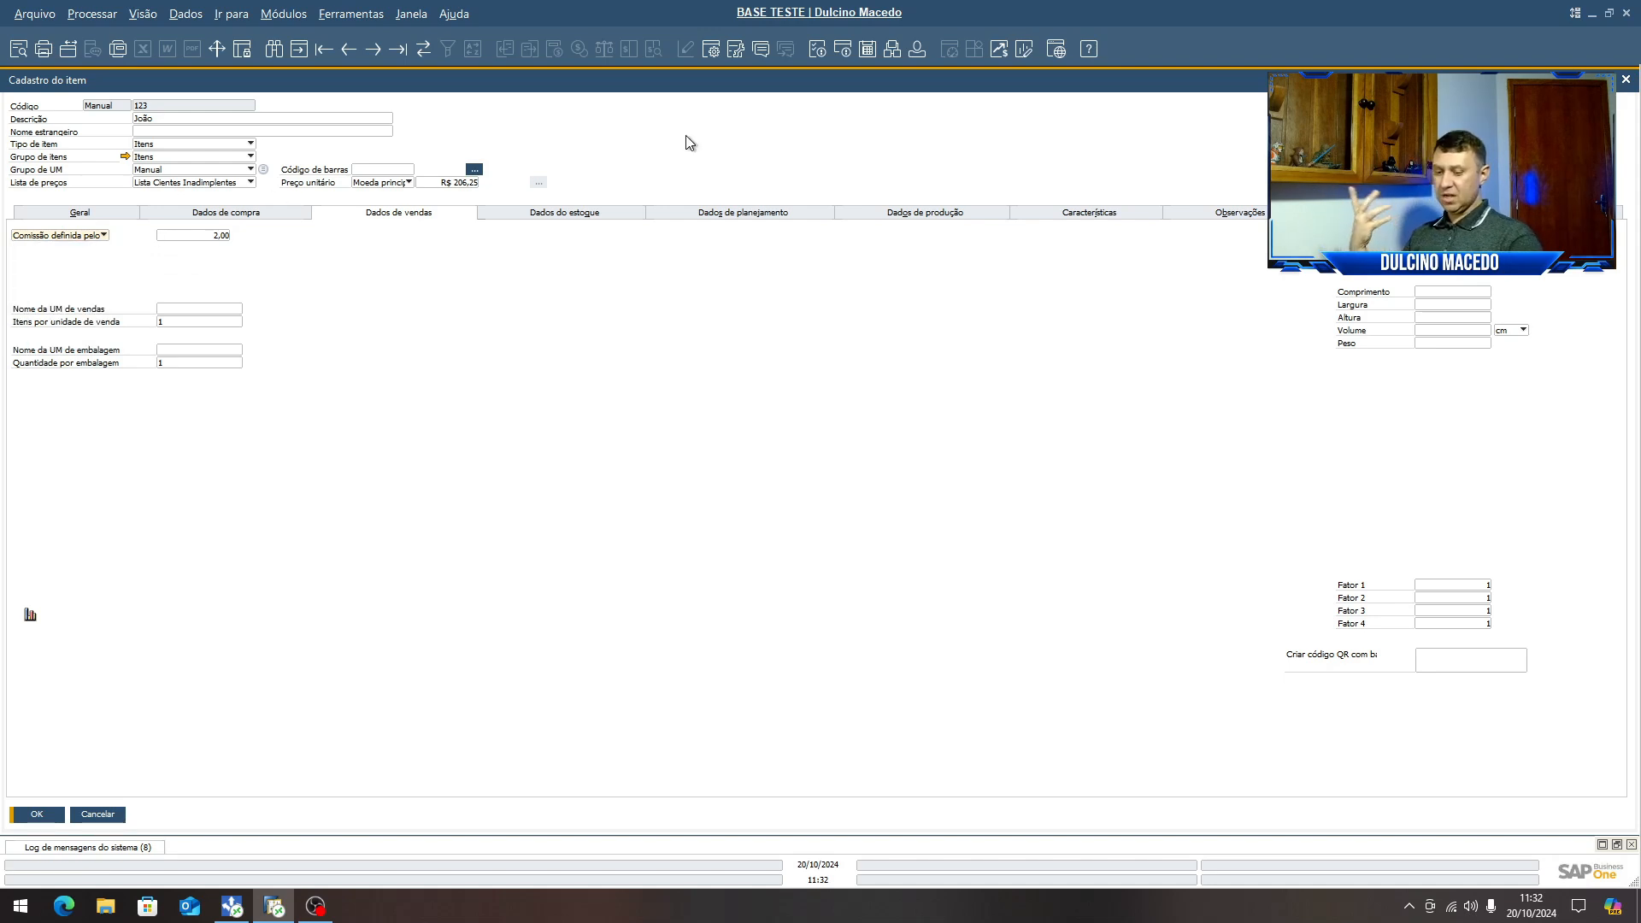
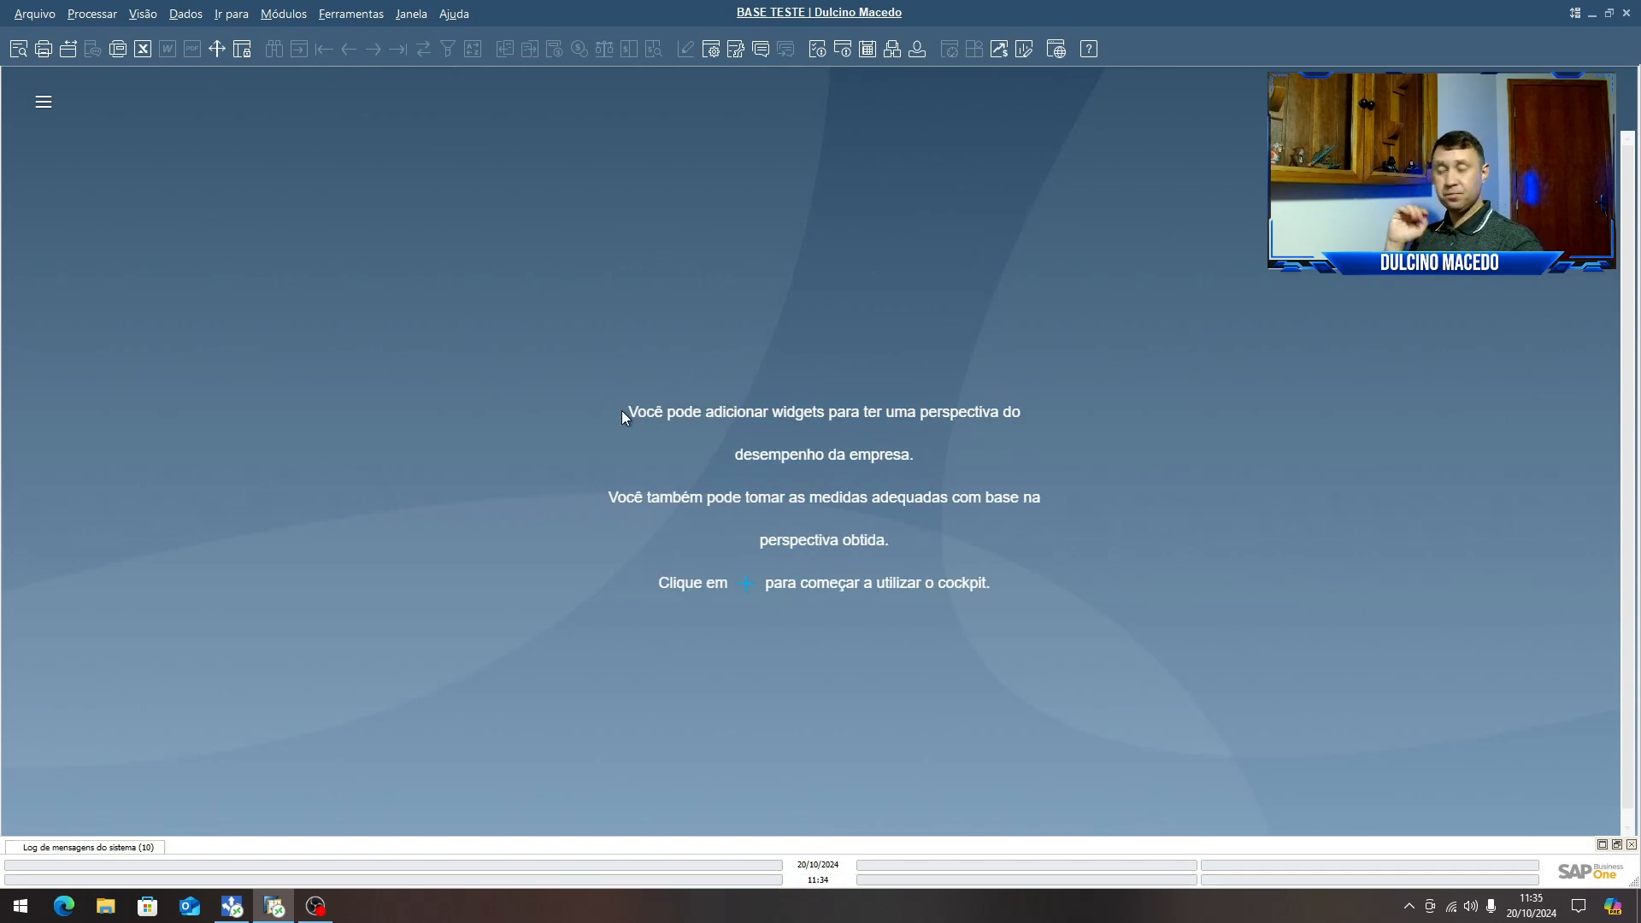
- Open a new sales order by searching the menus for "pedid" and select Teste propriedades as its customer
click(42, 106)
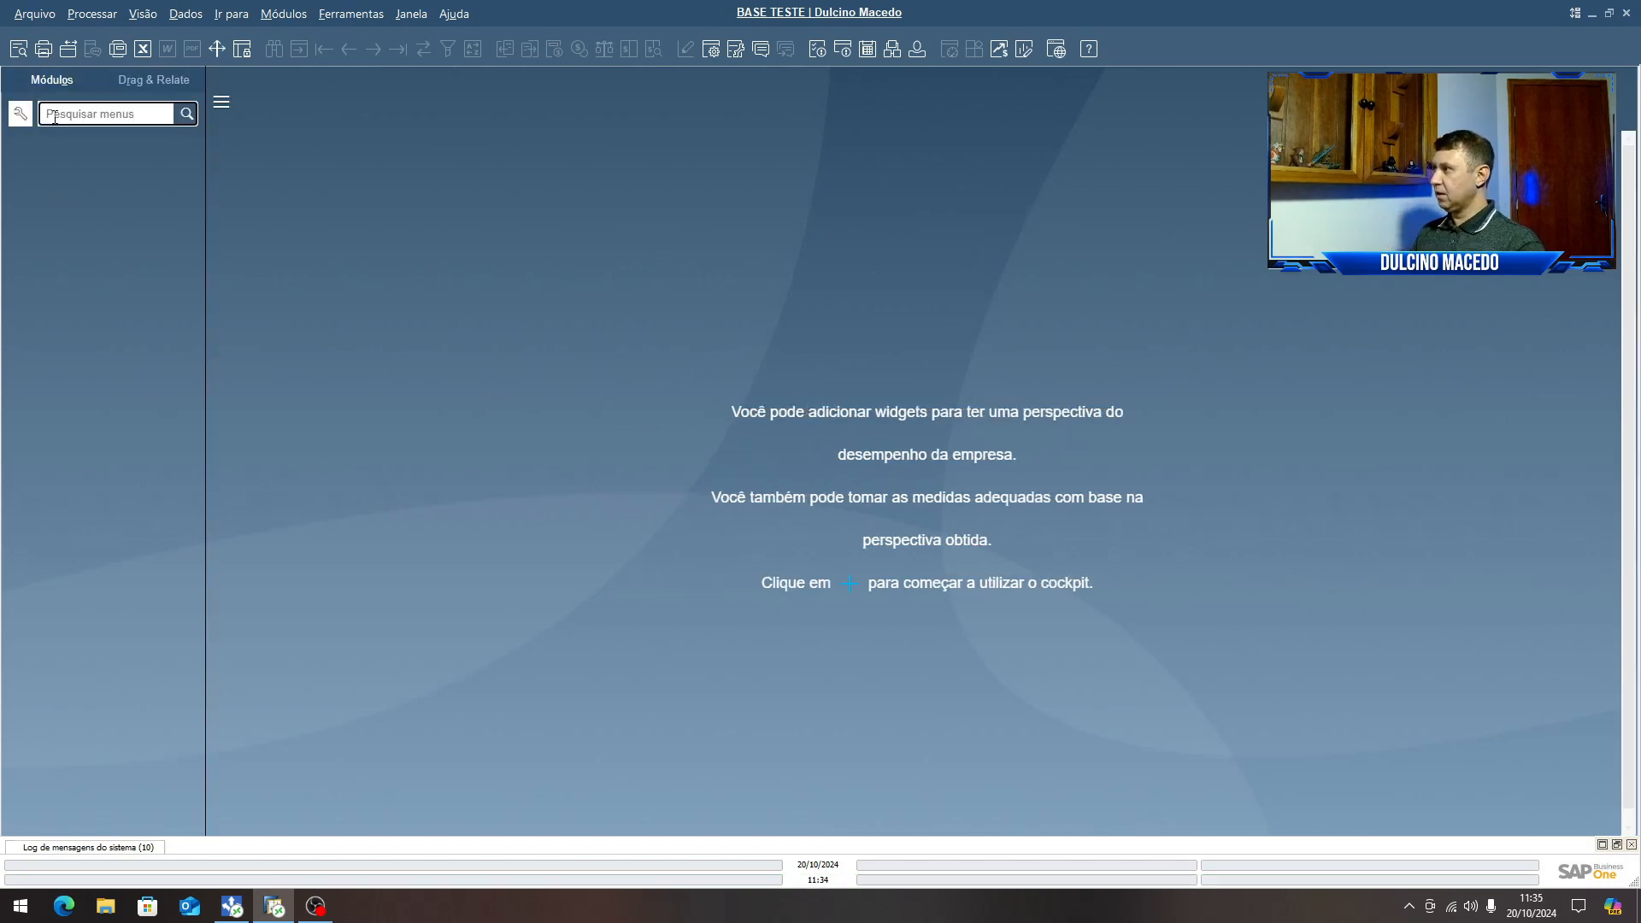
text(pedid)
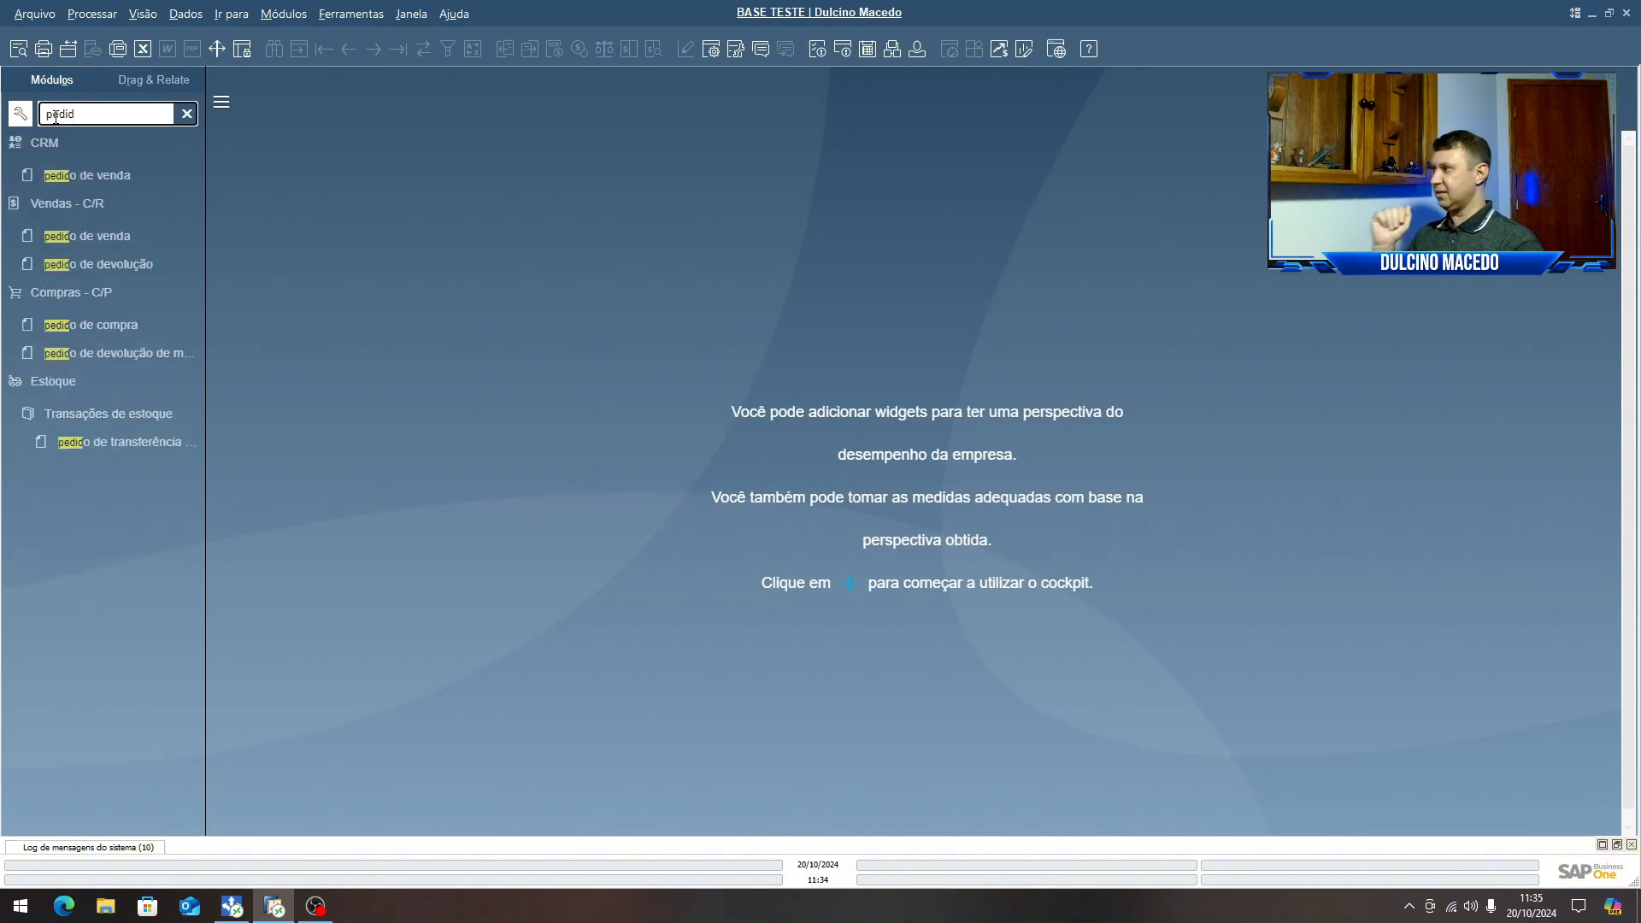
click(66, 184)
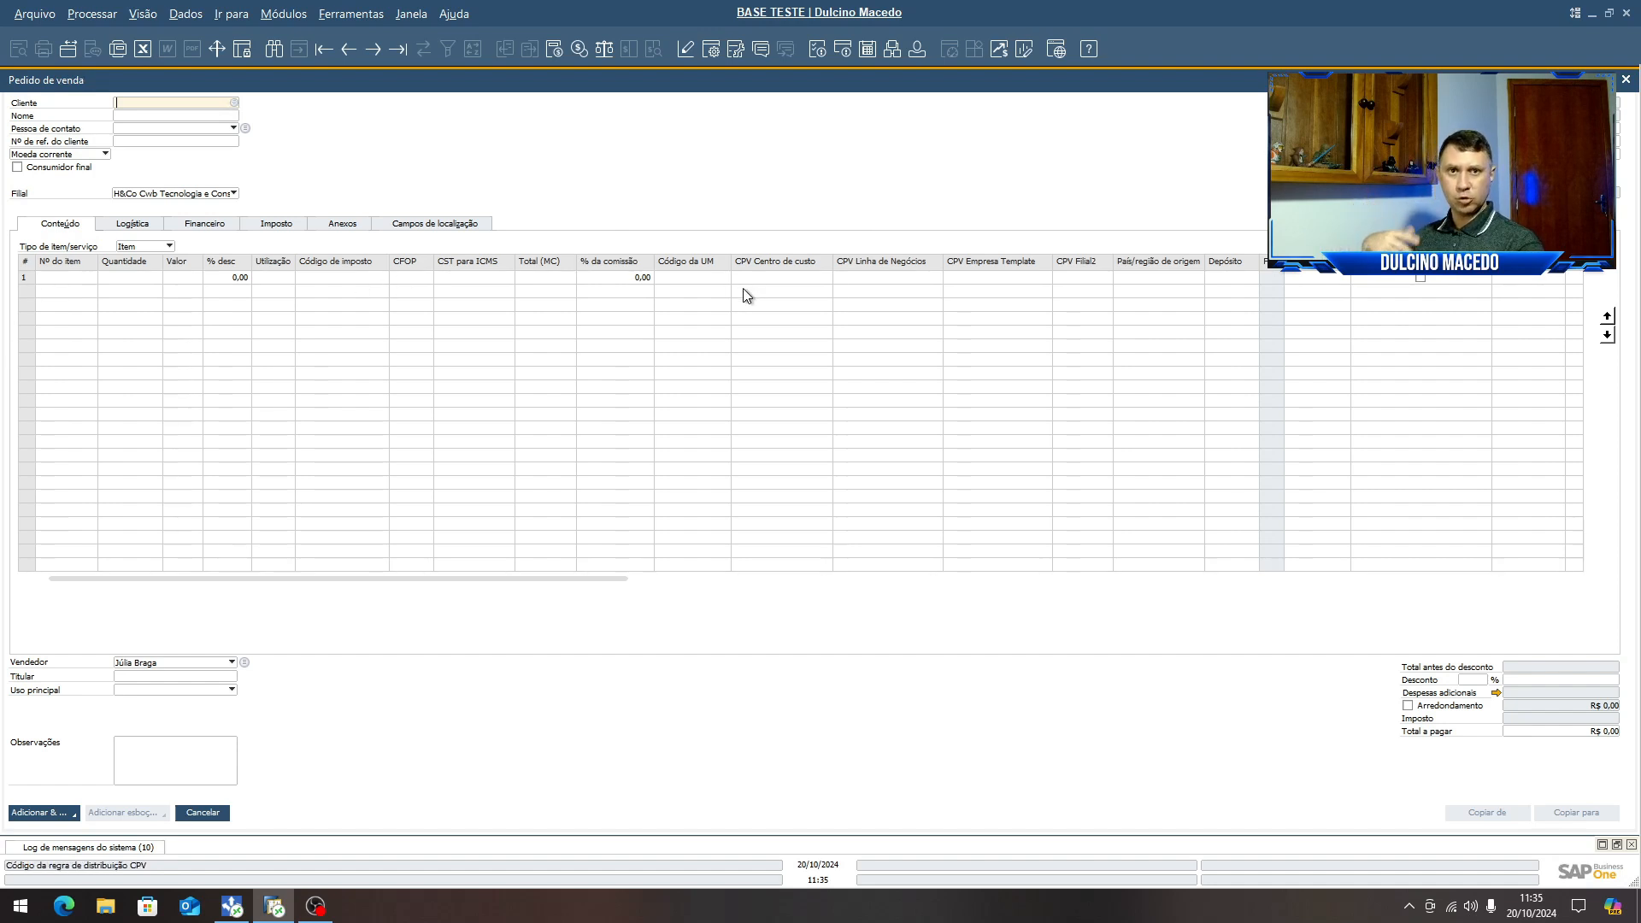
click(233, 103)
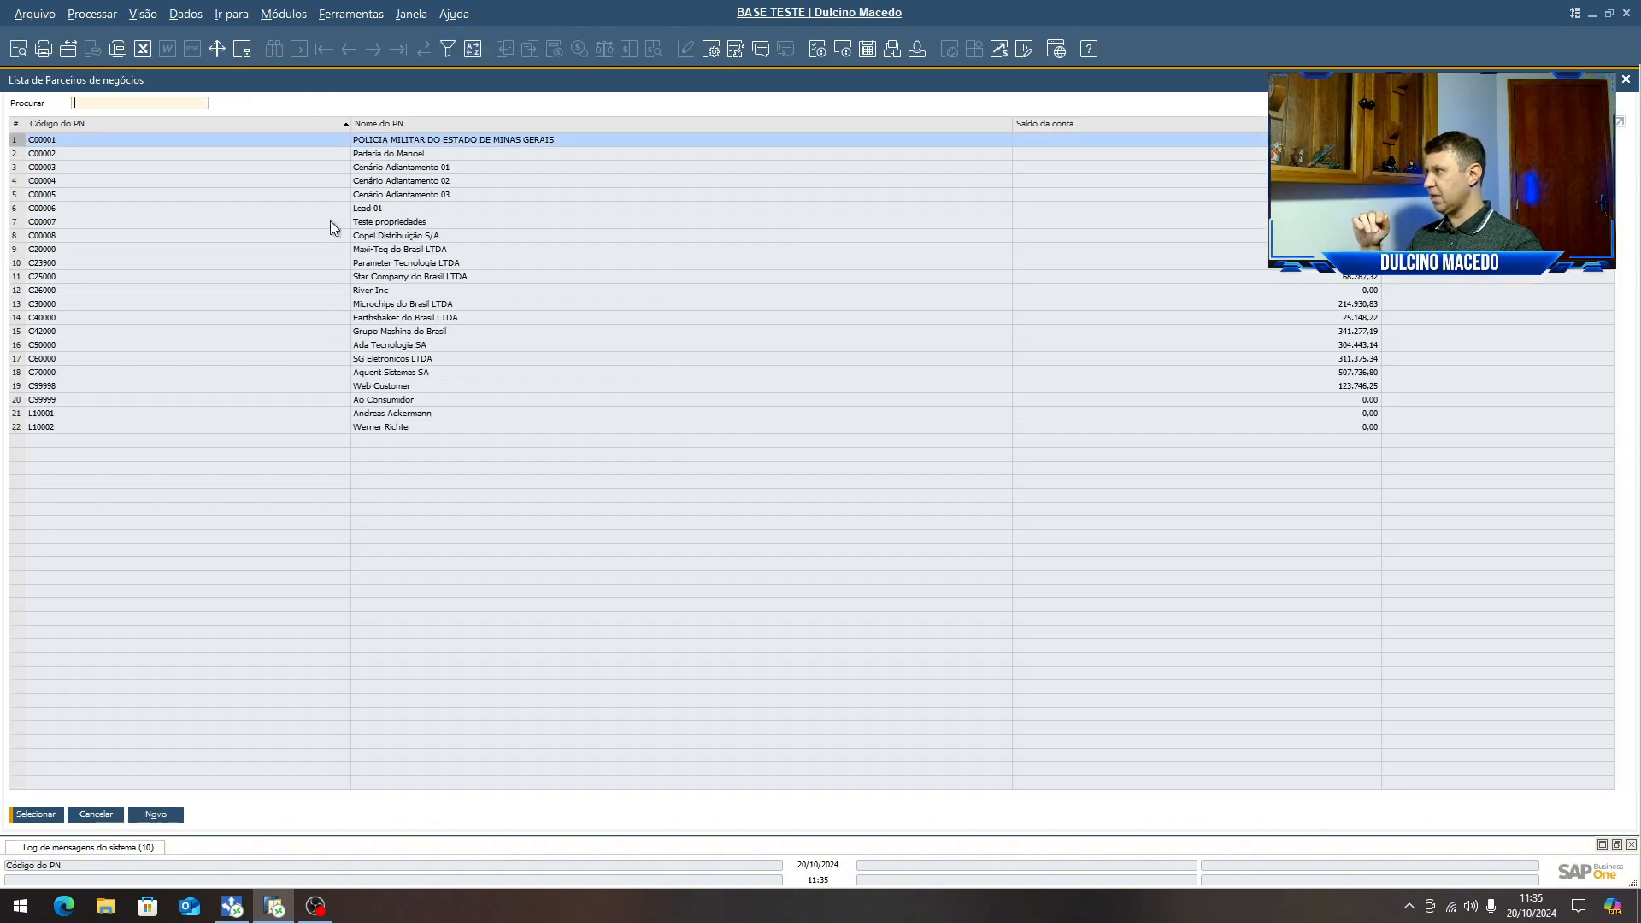
double_click(331, 221)
click(648, 463)
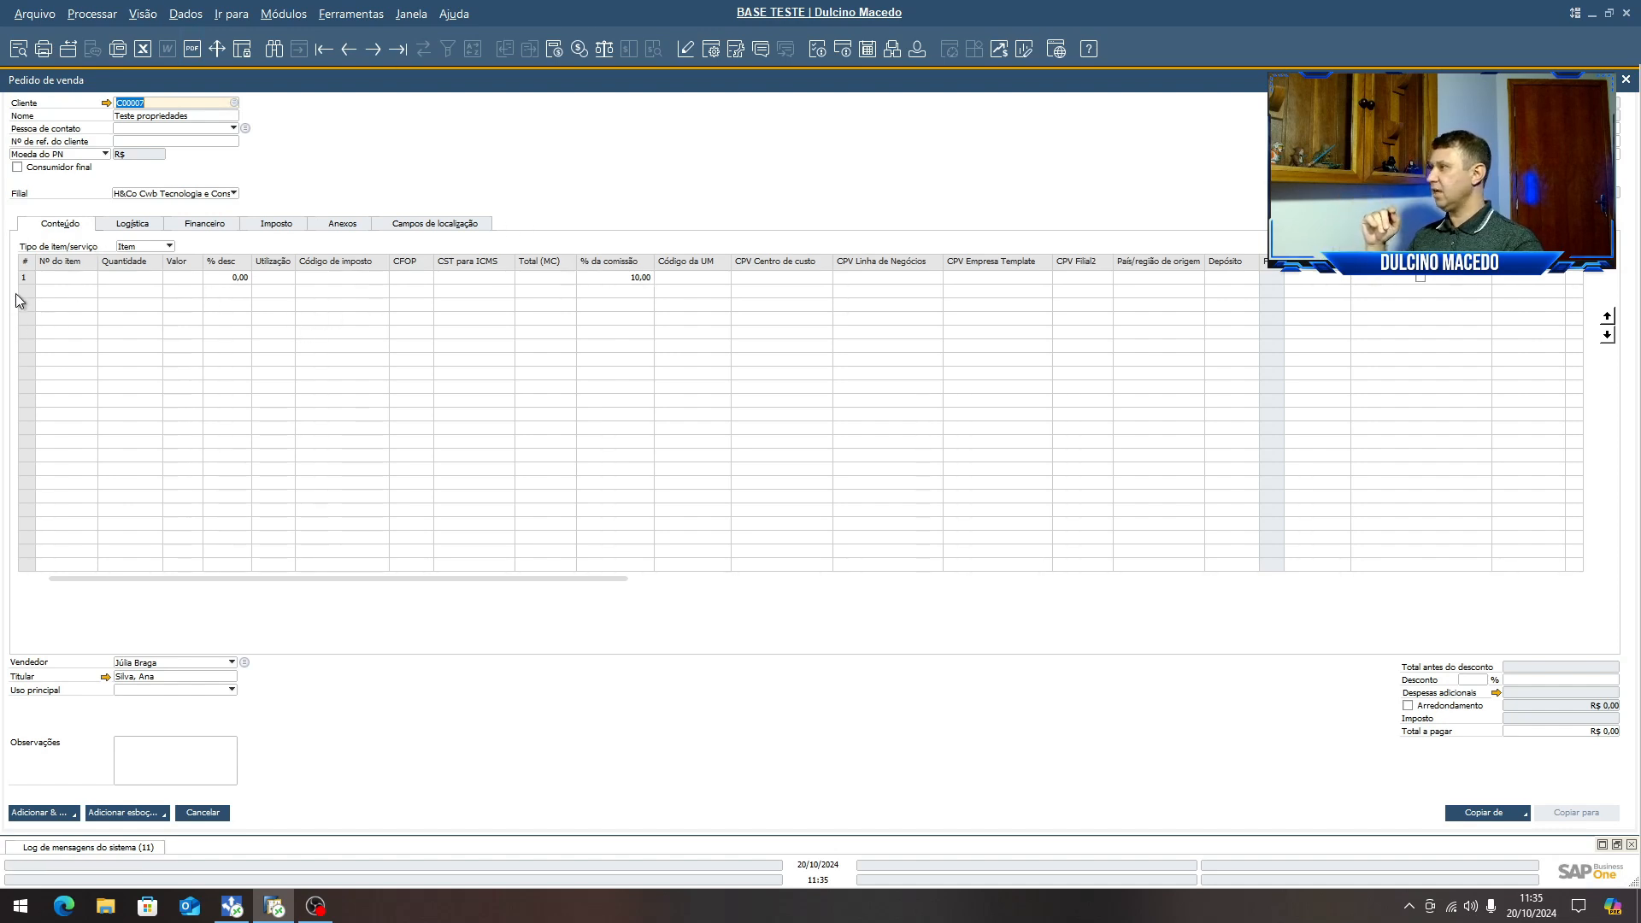
- Check the order salesperson's commission in the salespeople definition opened from the Vendedor field, and close the definition
click(49, 278)
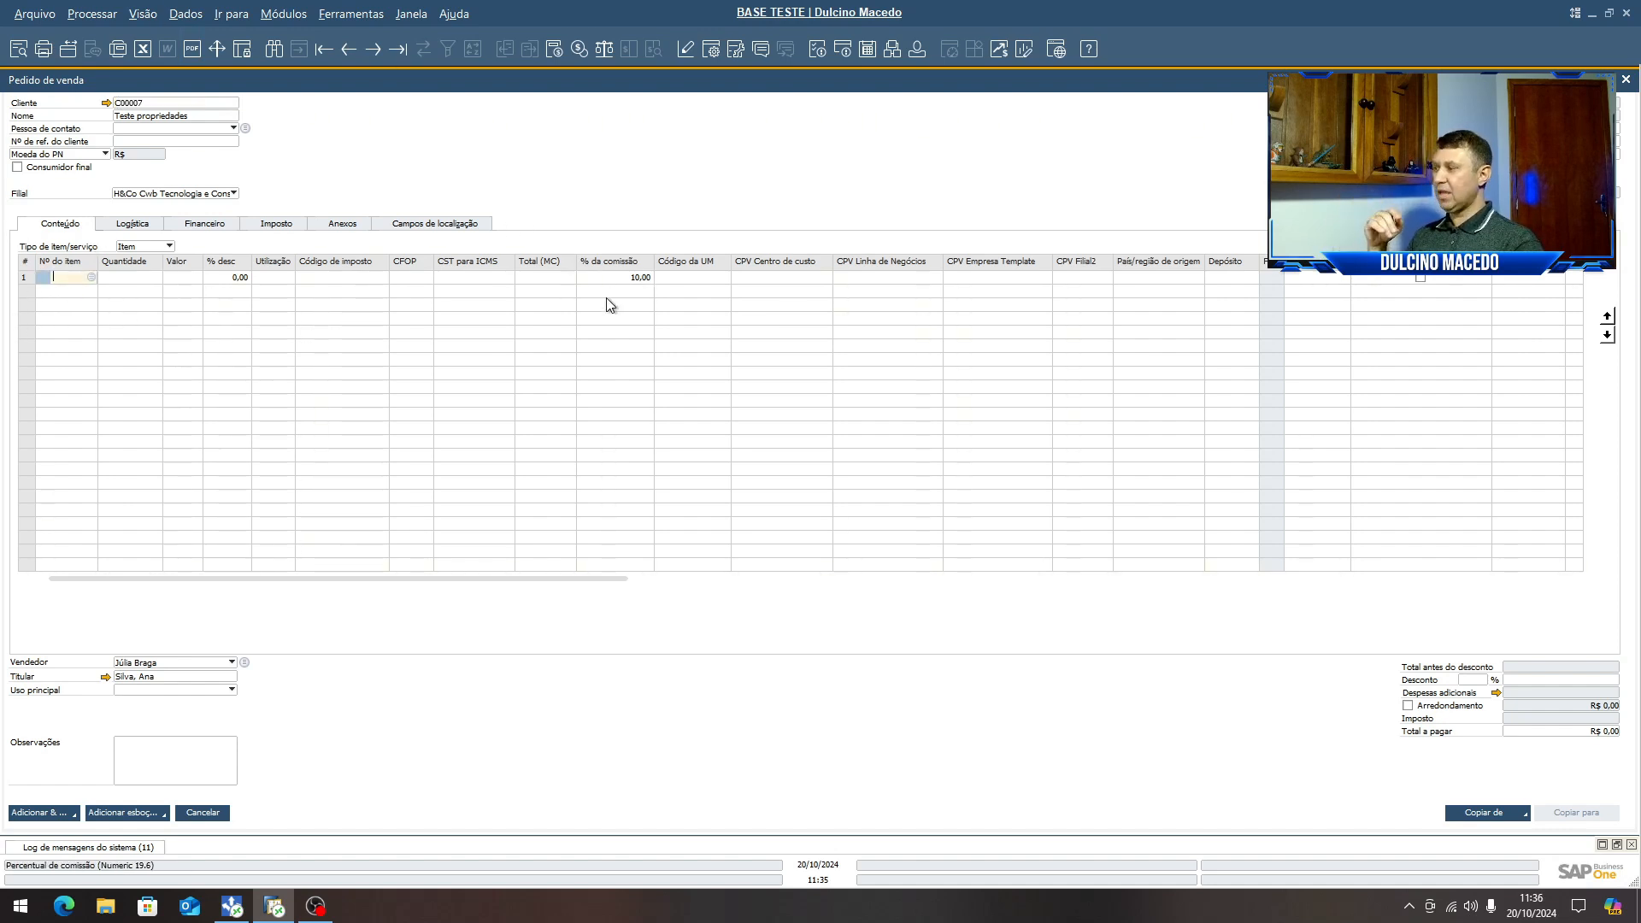
click(231, 664)
click(163, 814)
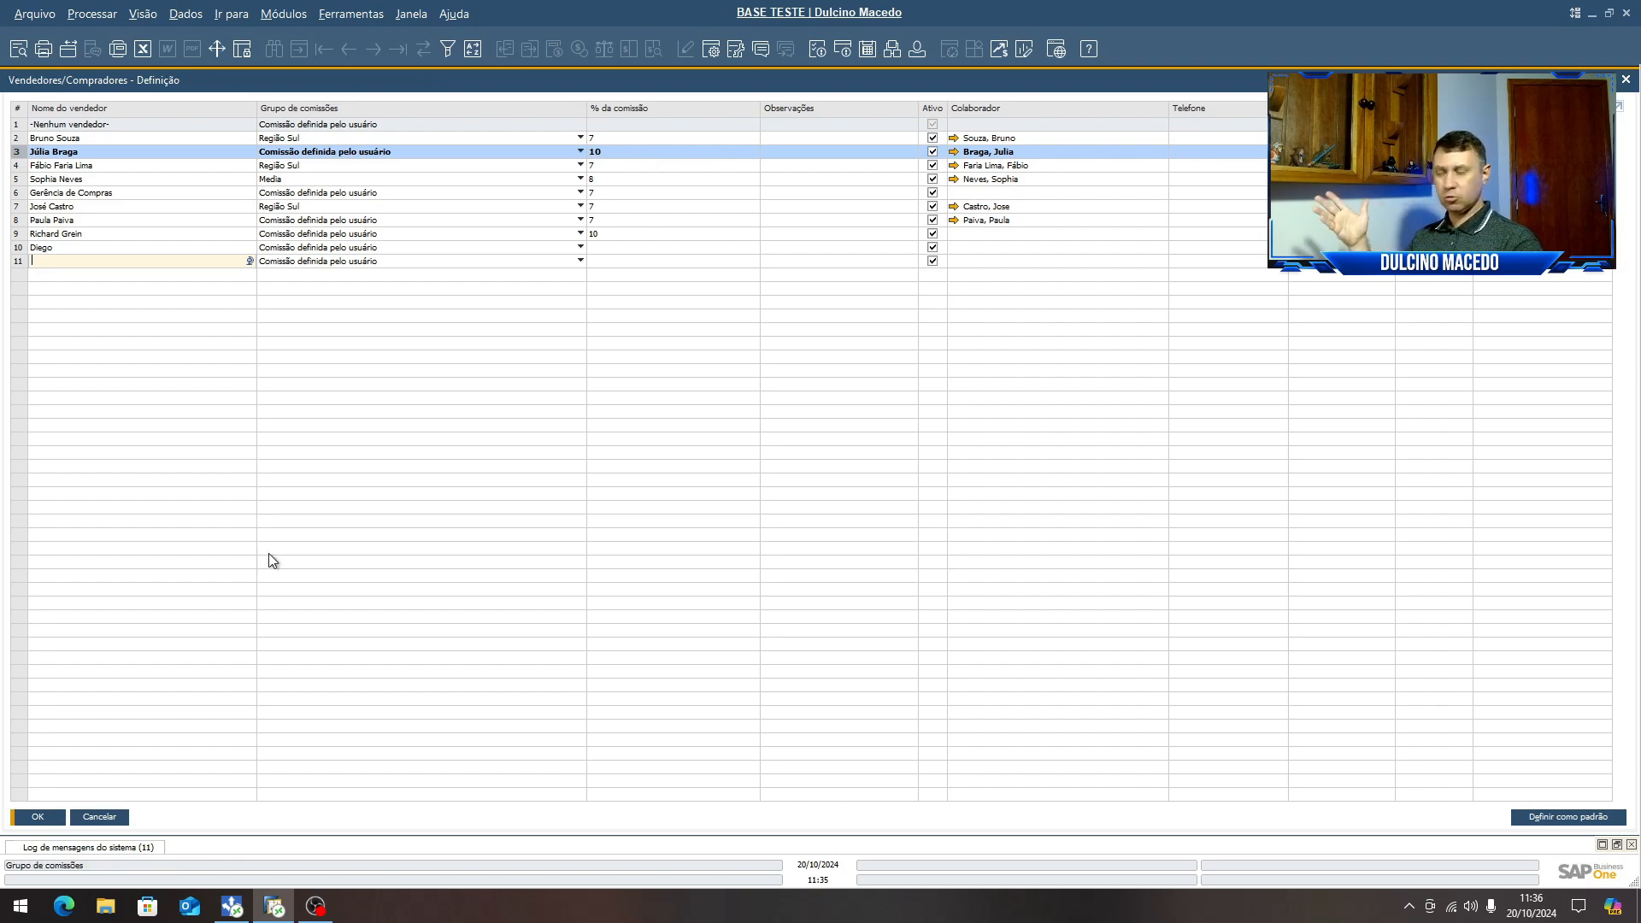
click(109, 822)
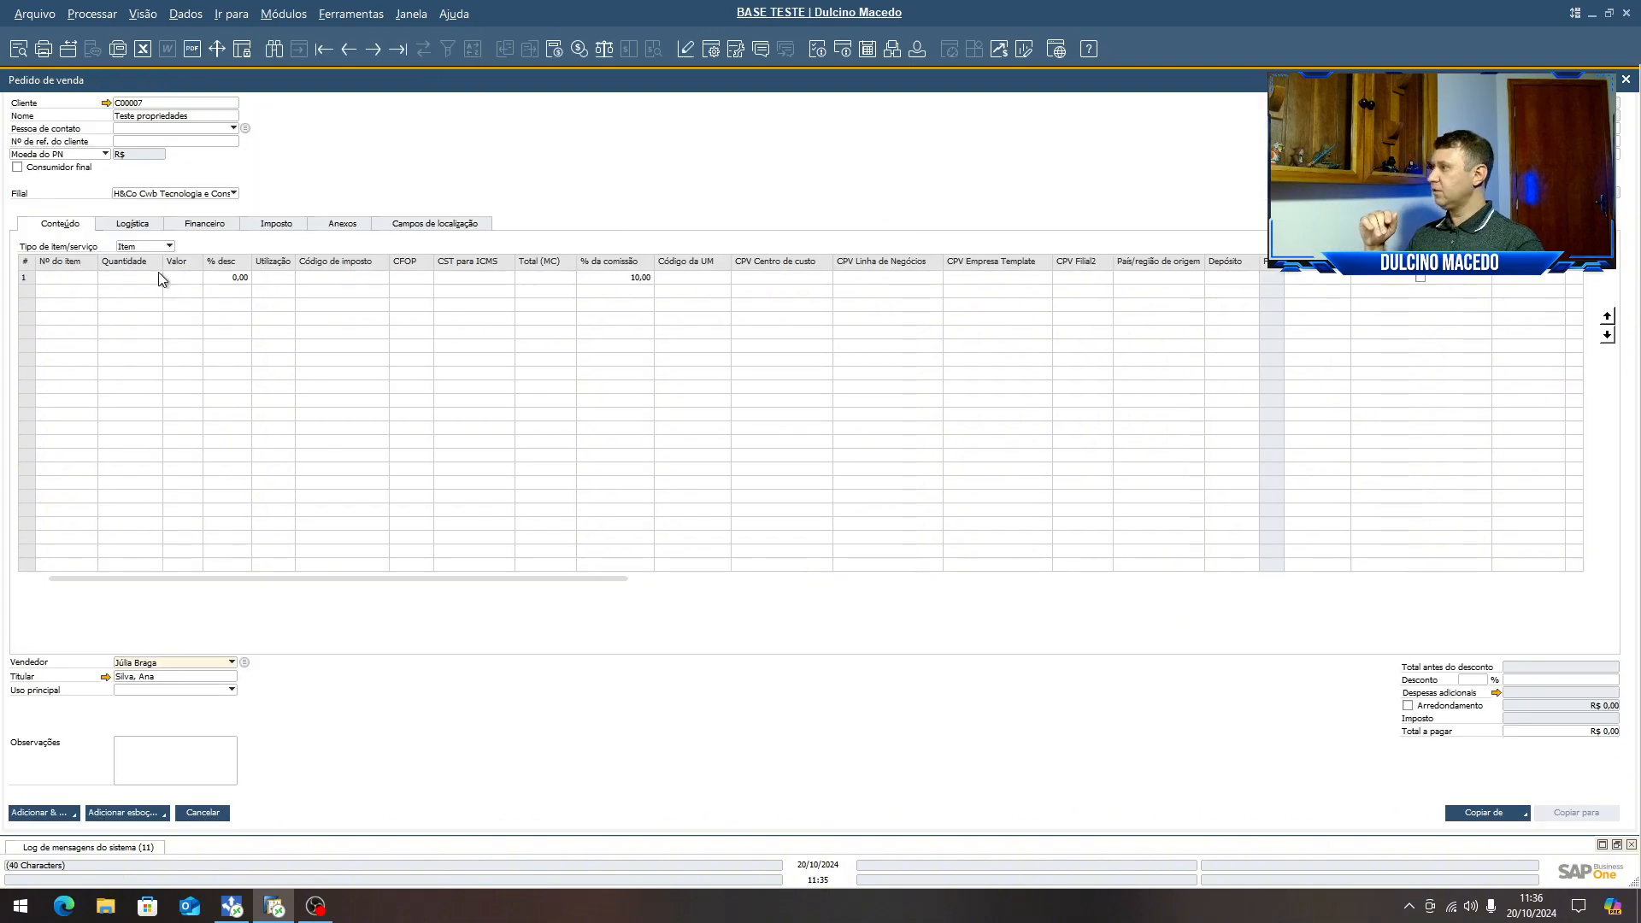
- Add item A00002 (J.B. Impressora Officeprint 1111) to the order's first line with the Venda Prod. Própria usage
click(95, 277)
double_click(567, 167)
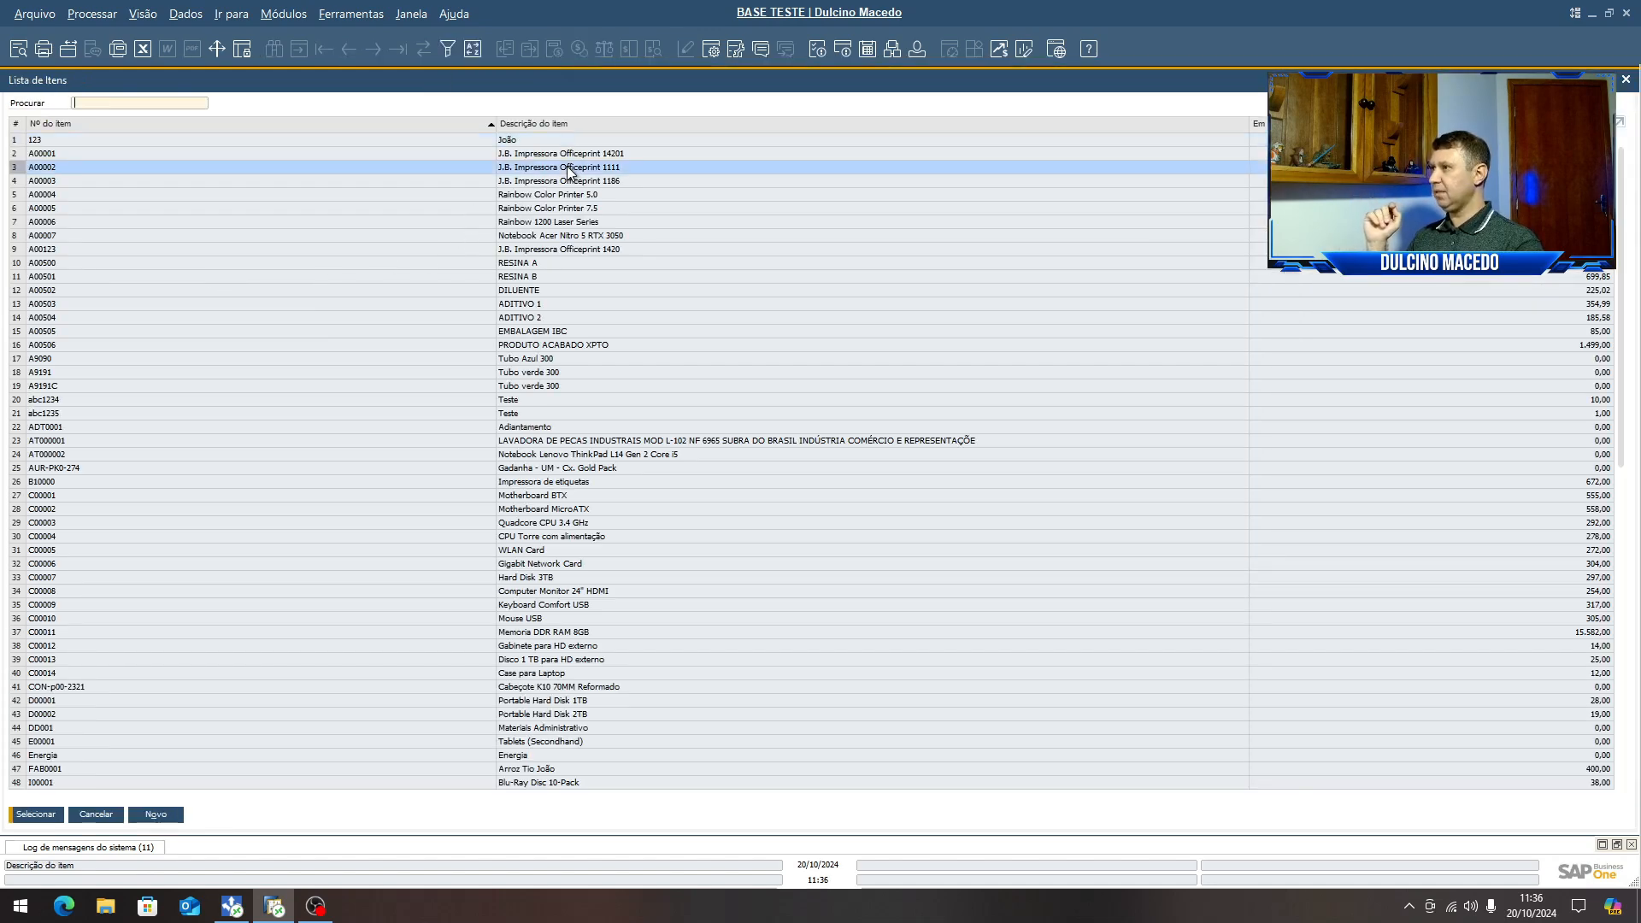
click(292, 279)
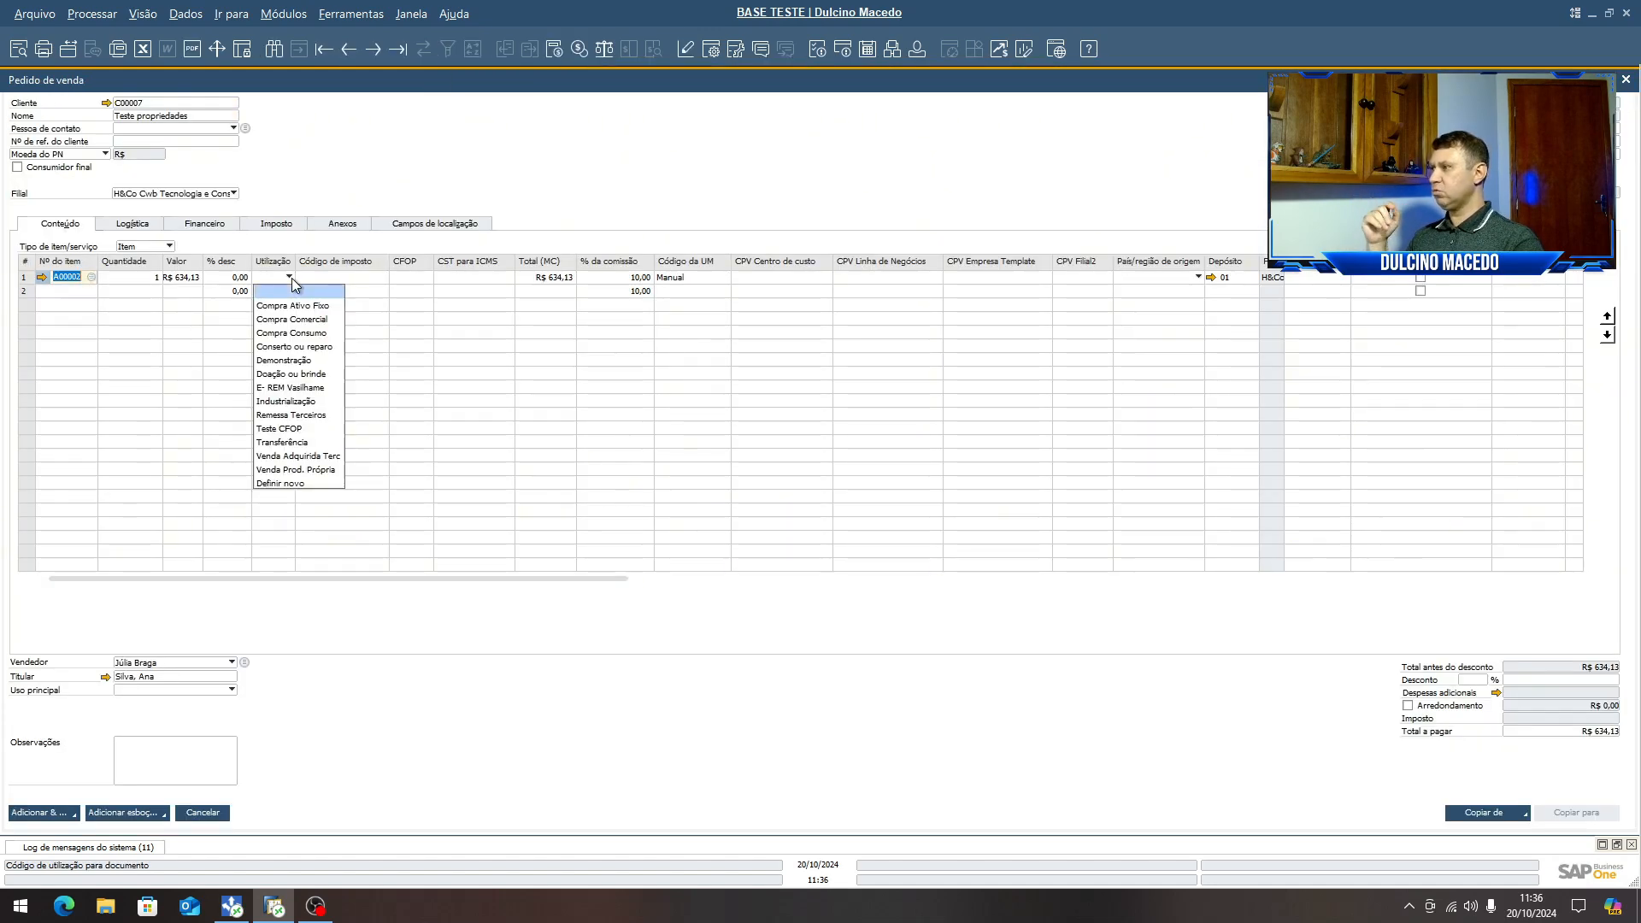
click(305, 477)
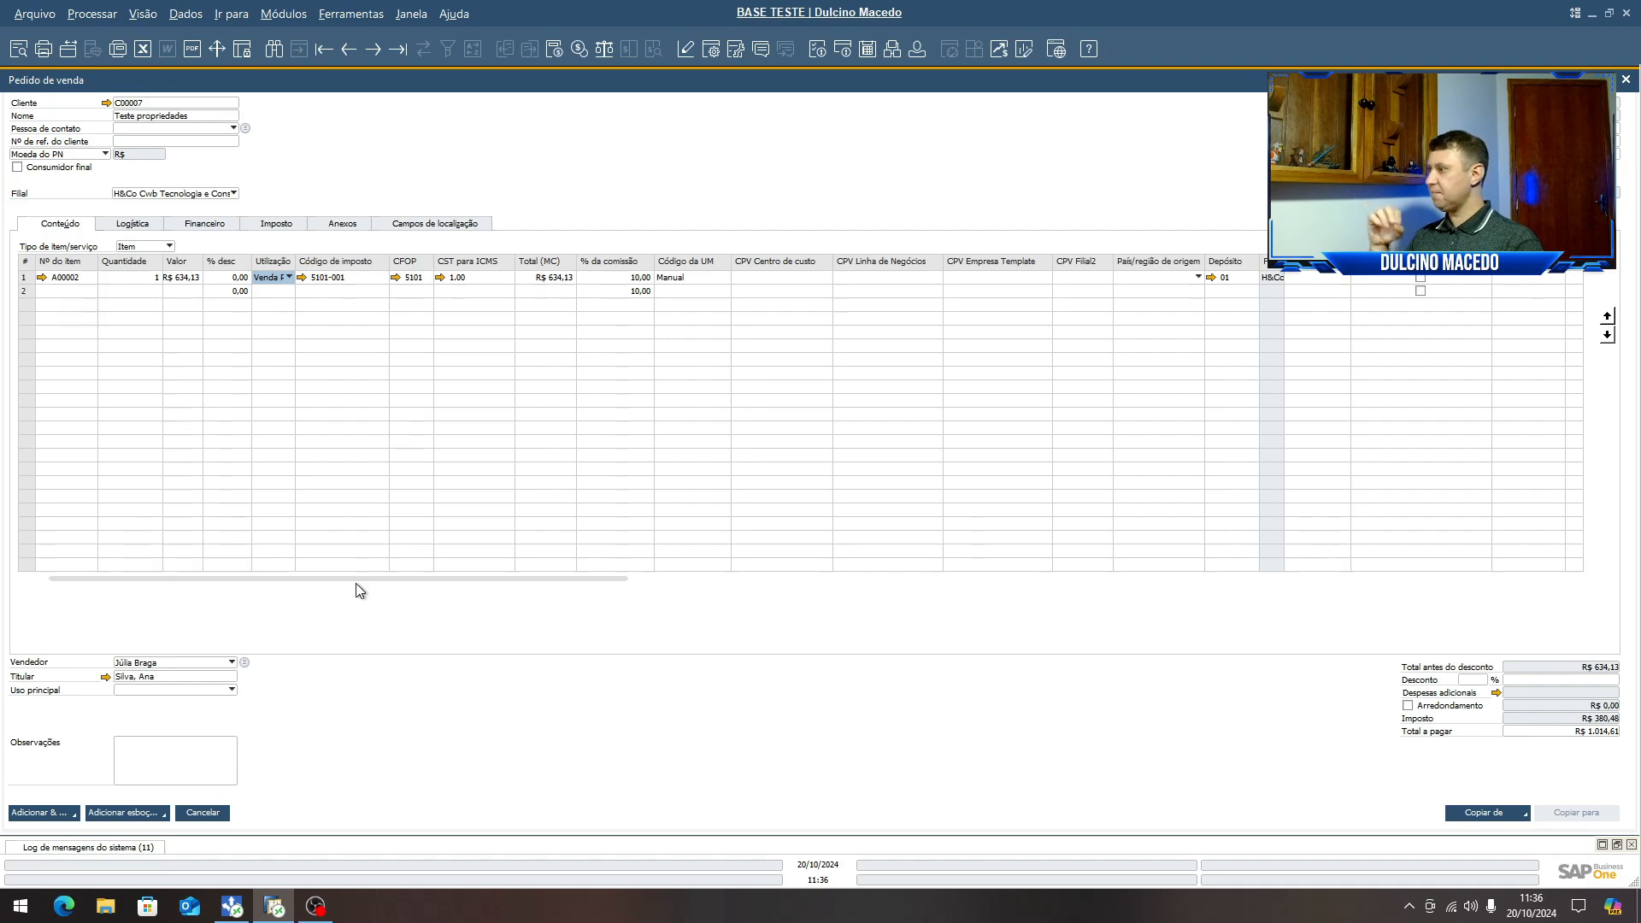
- Change the order's salesperson to the one in row 7 of the salespeople definition and update the existing lines
click(231, 664)
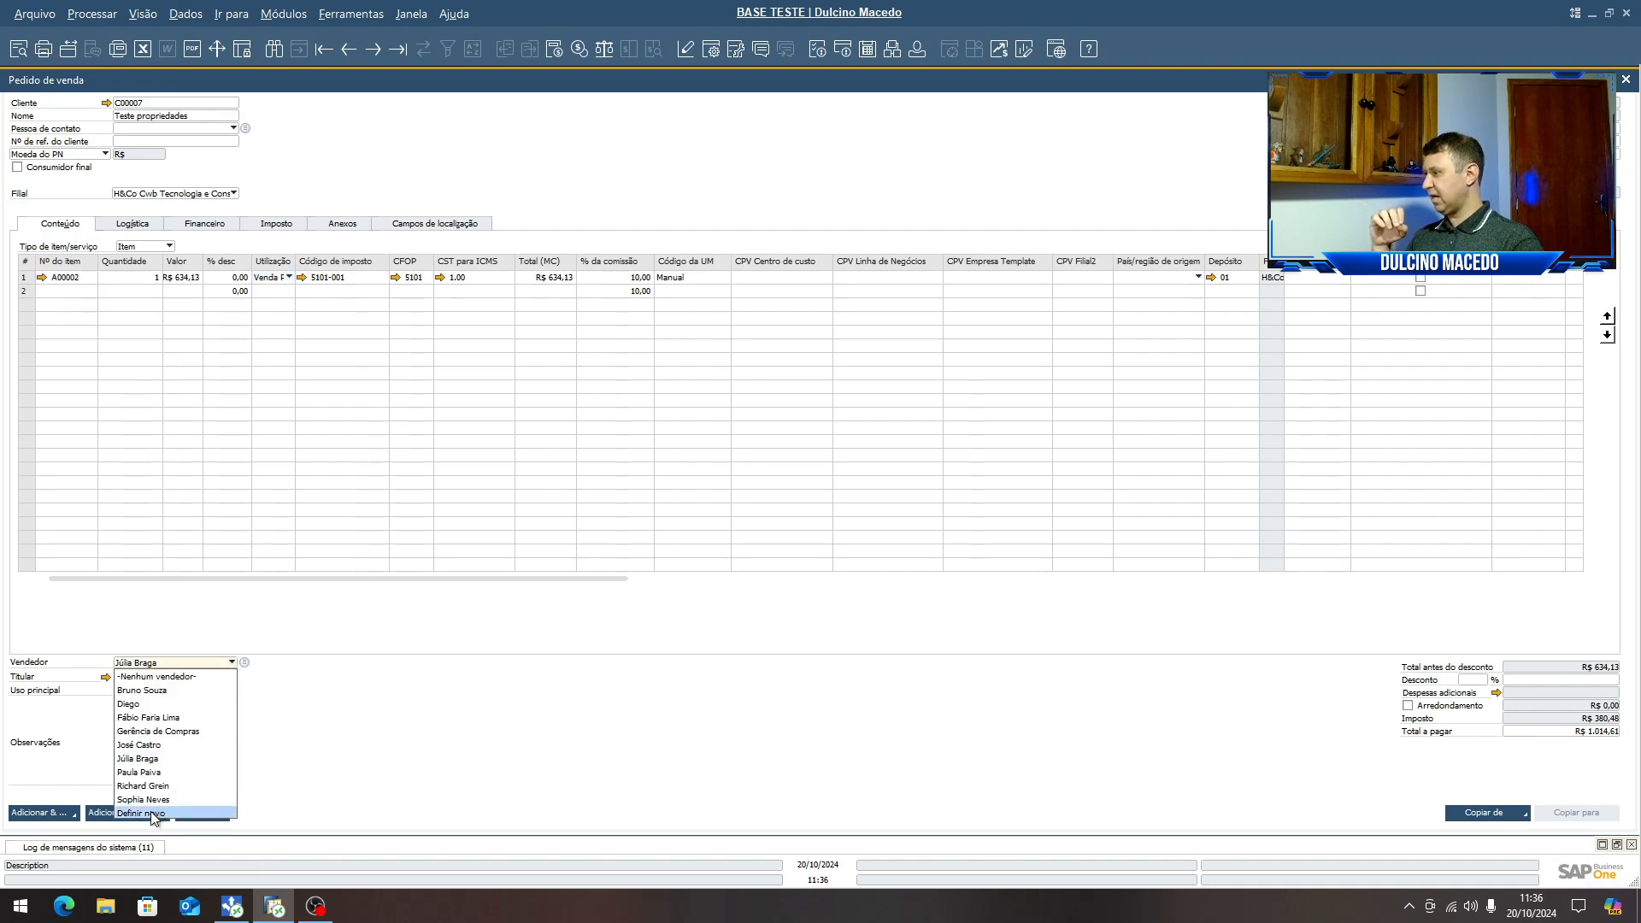
click(159, 746)
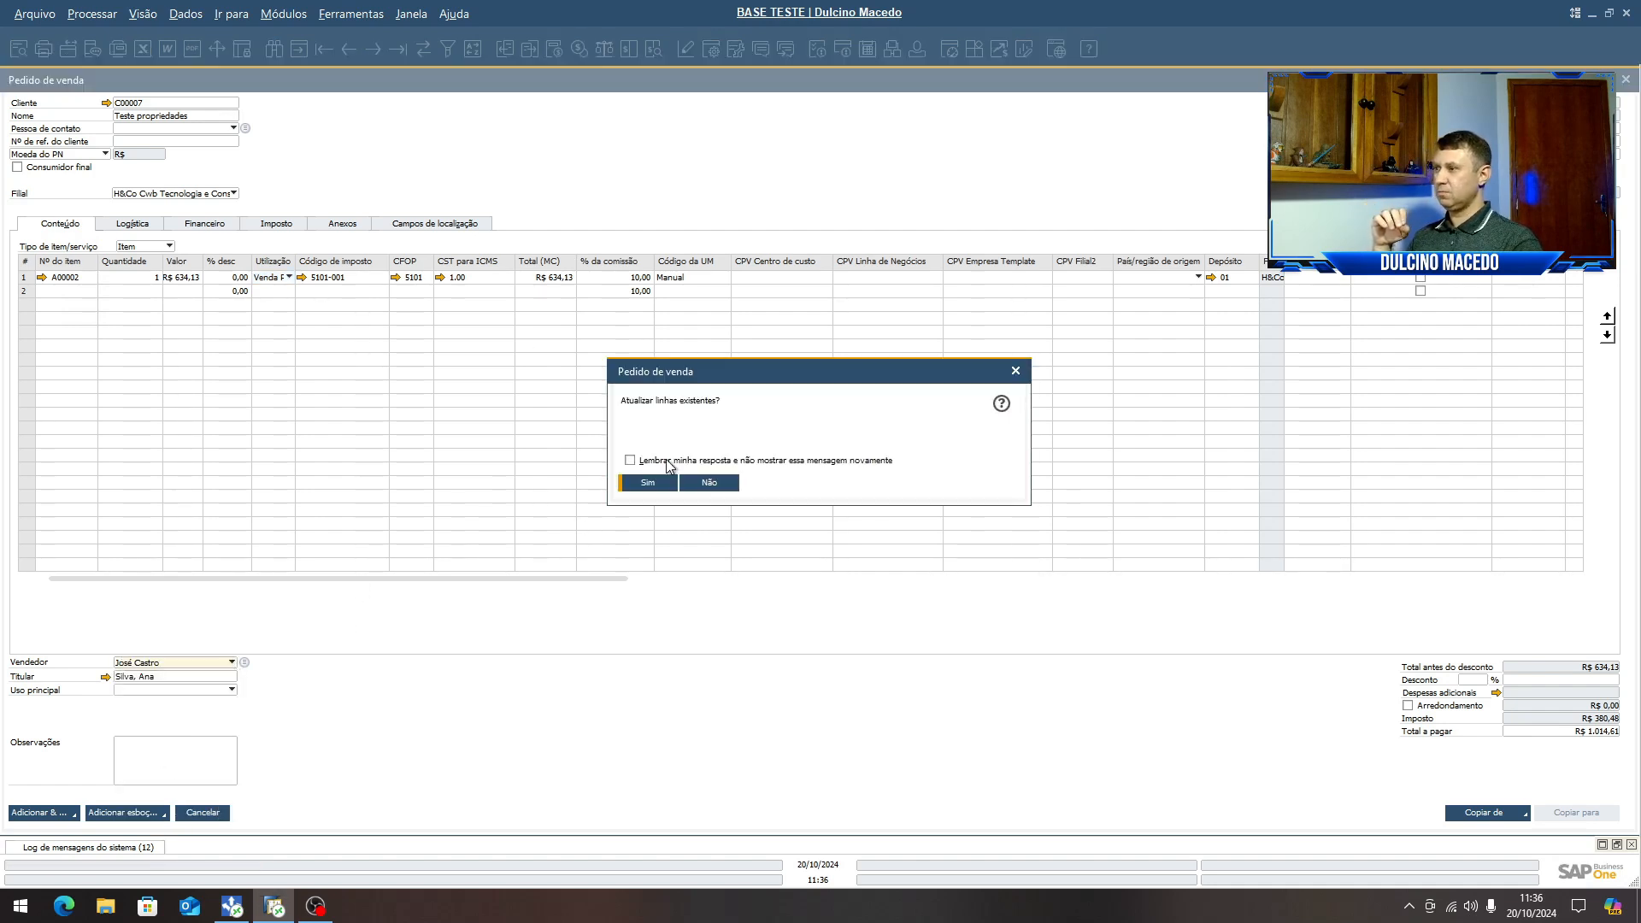
click(648, 484)
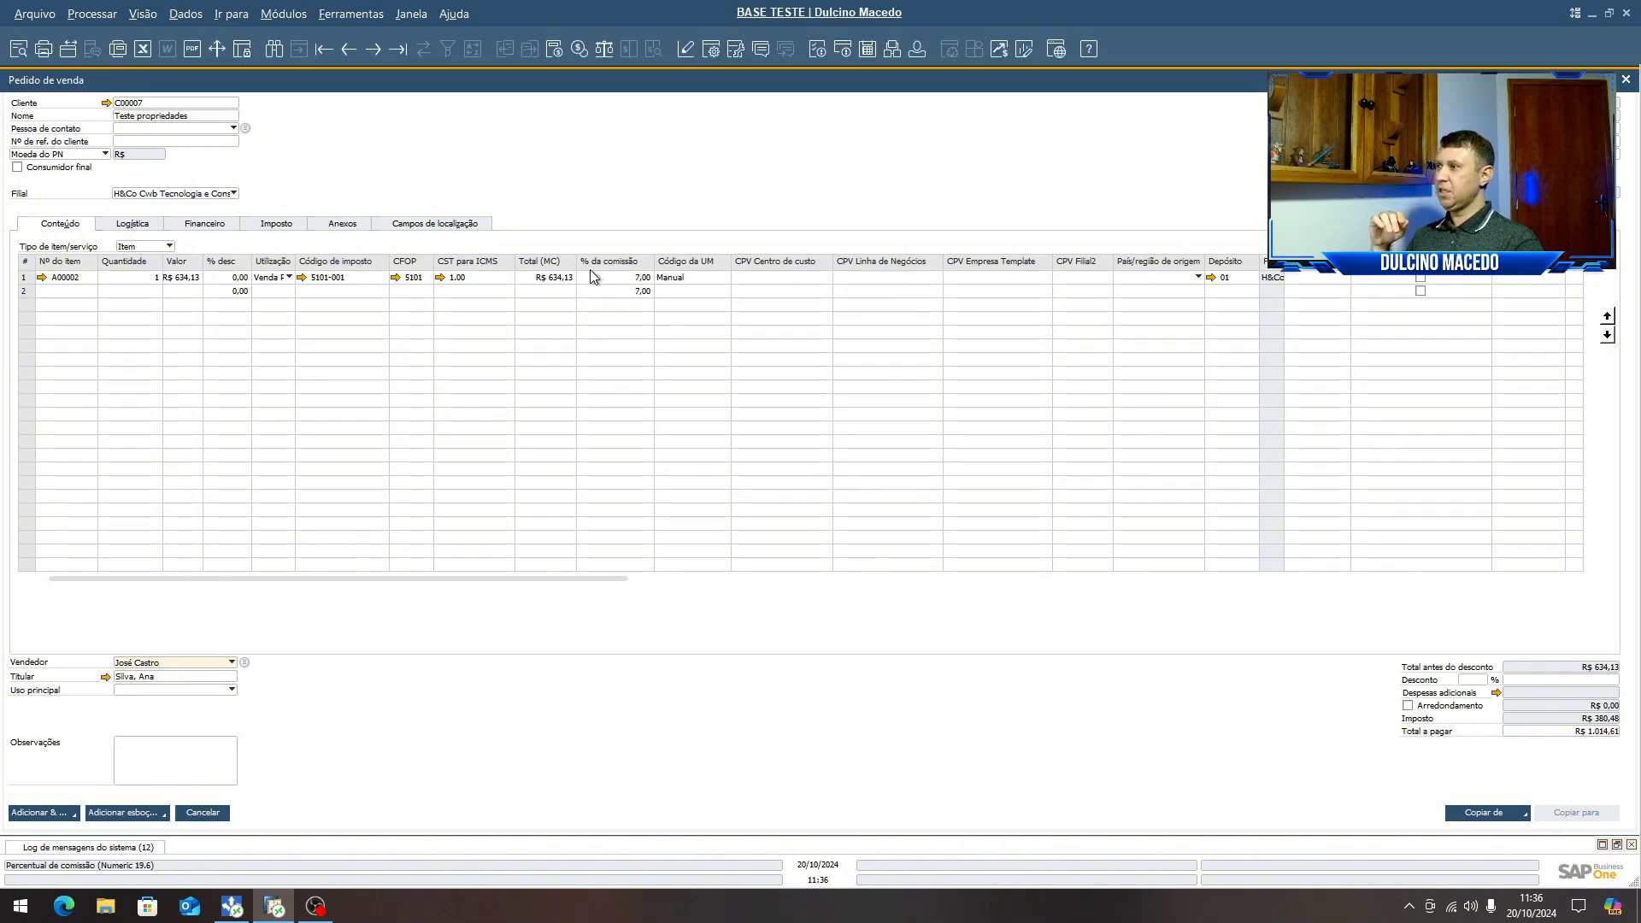
- Check the new salesperson's commission group and percentage in the salespeople definition, then return to the order
click(197, 663)
click(165, 815)
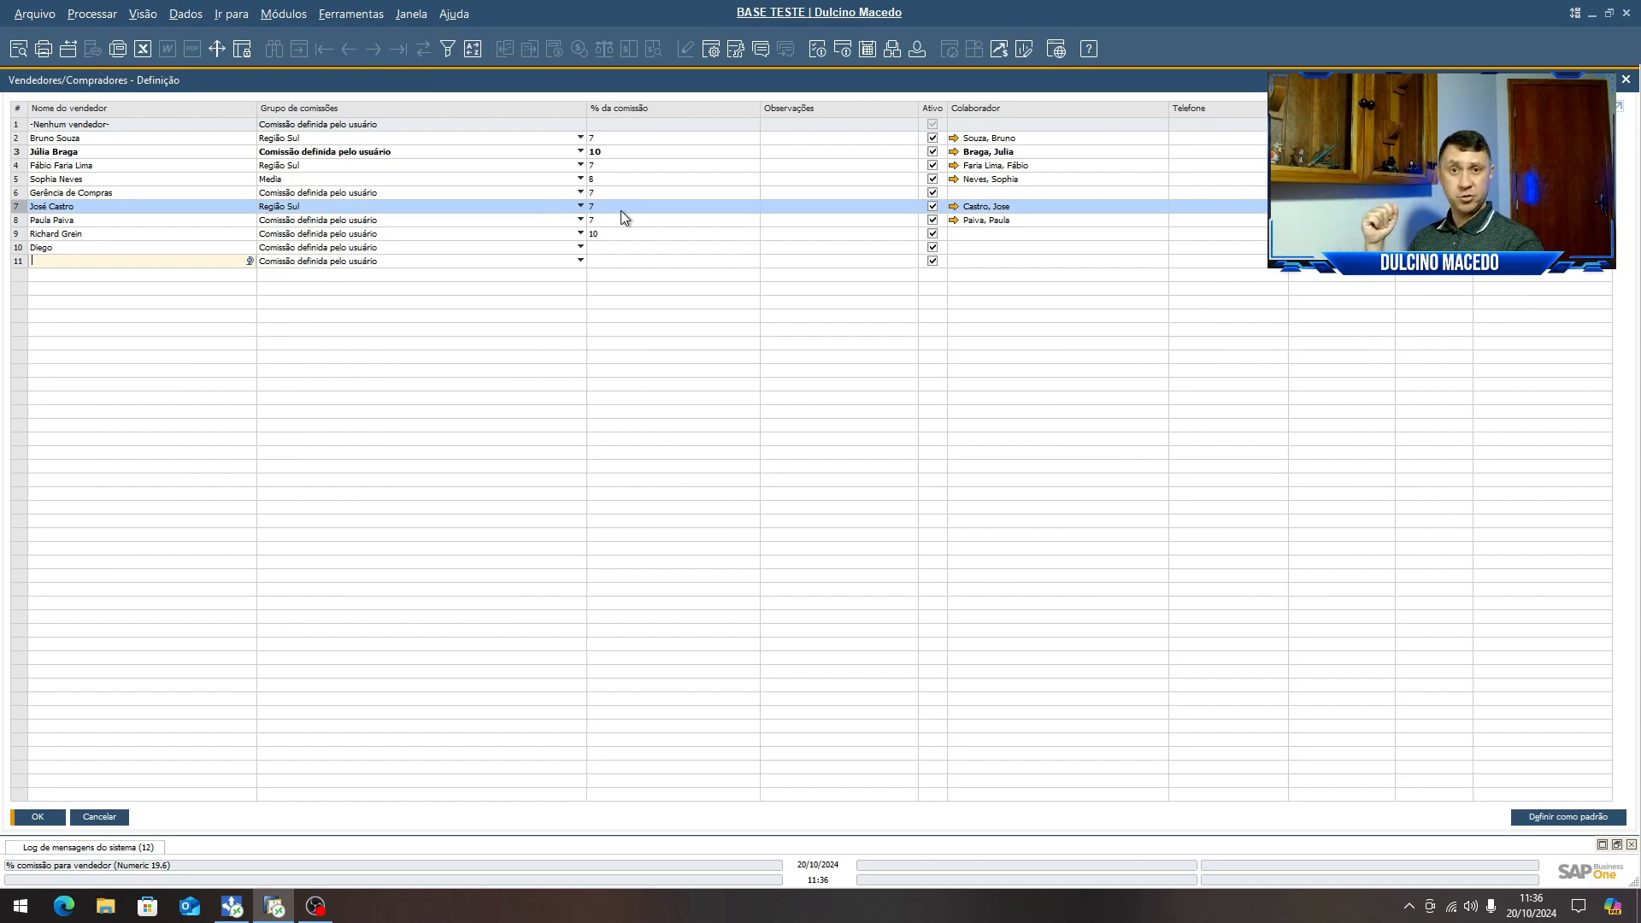
click(64, 816)
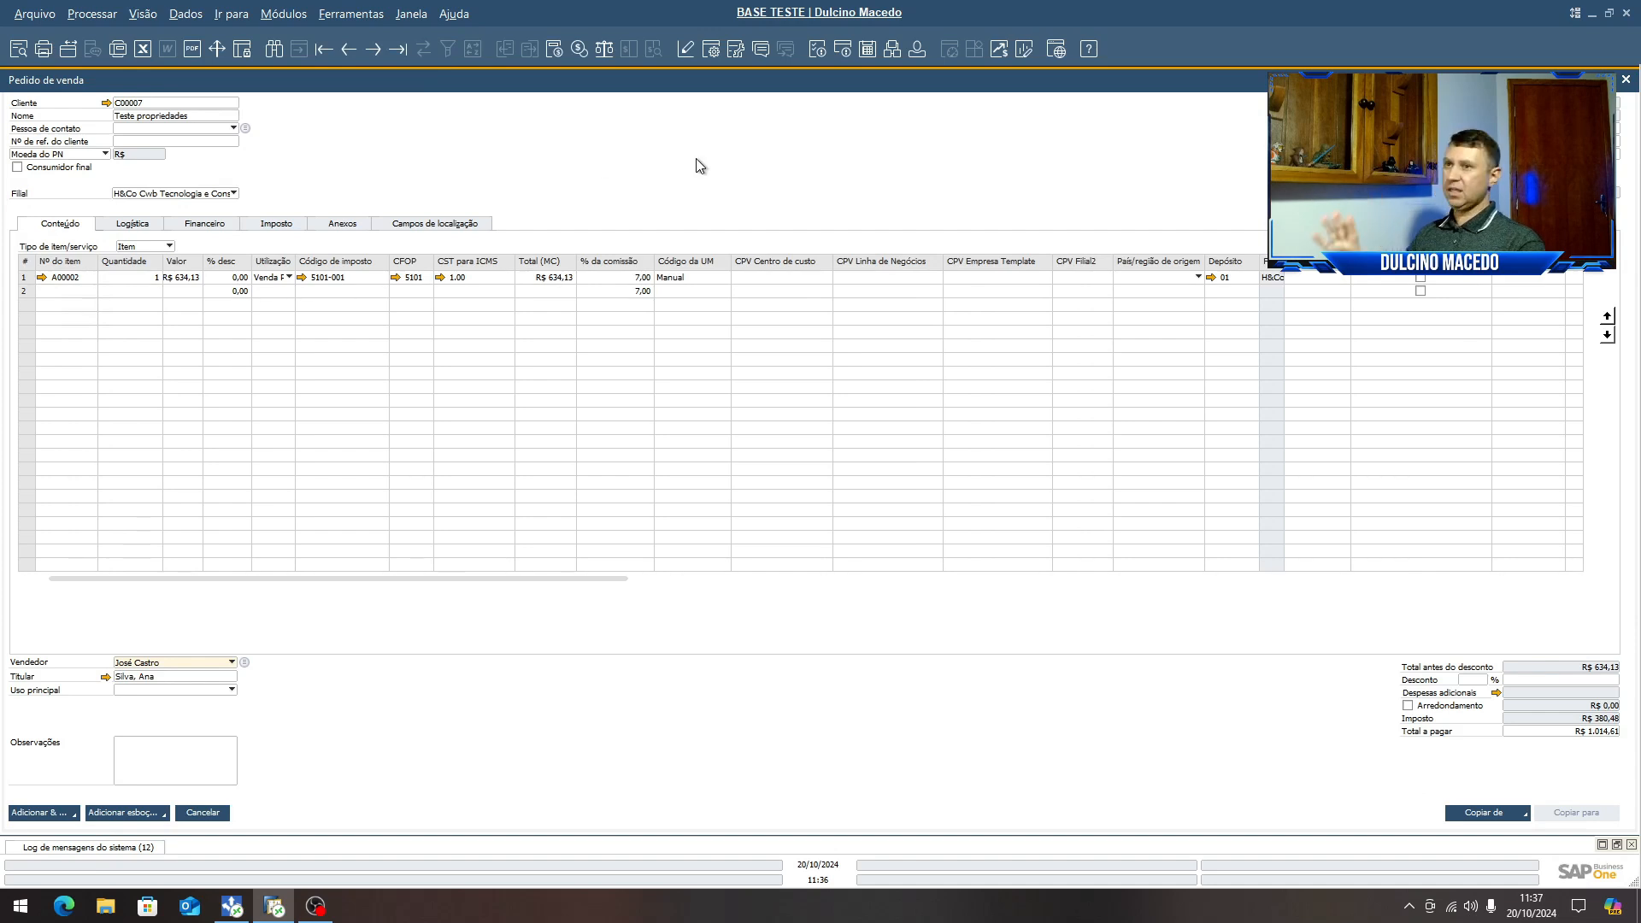
- Add the sales order, choosing to continue despite the customer's exceeded credit and commitment limits
click(1573, 142)
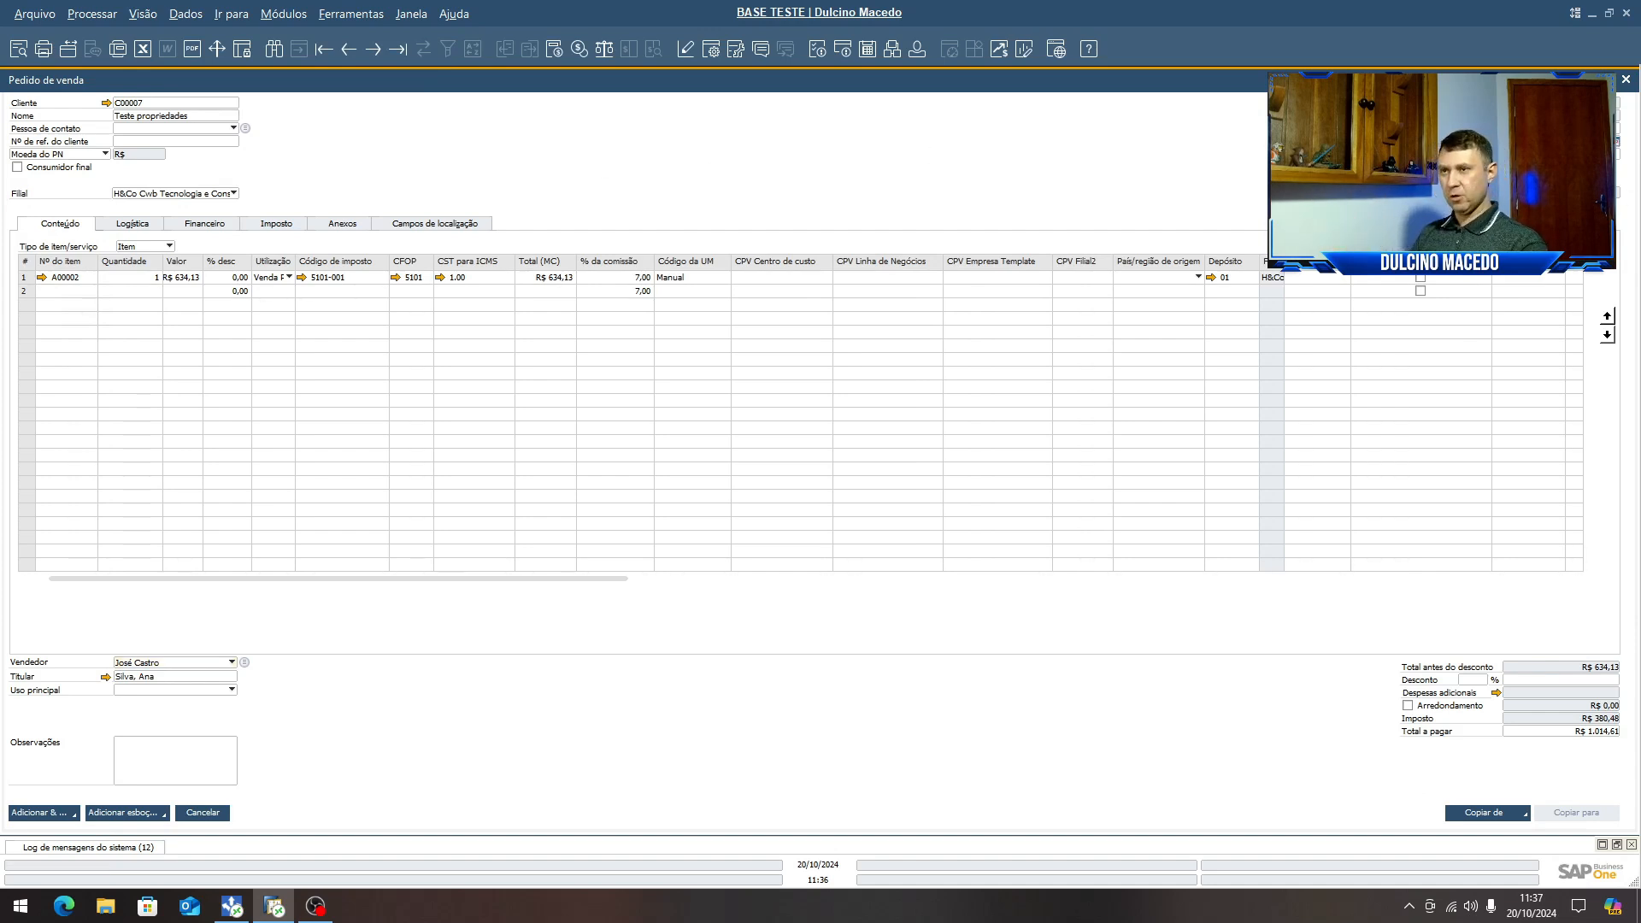
click(653, 487)
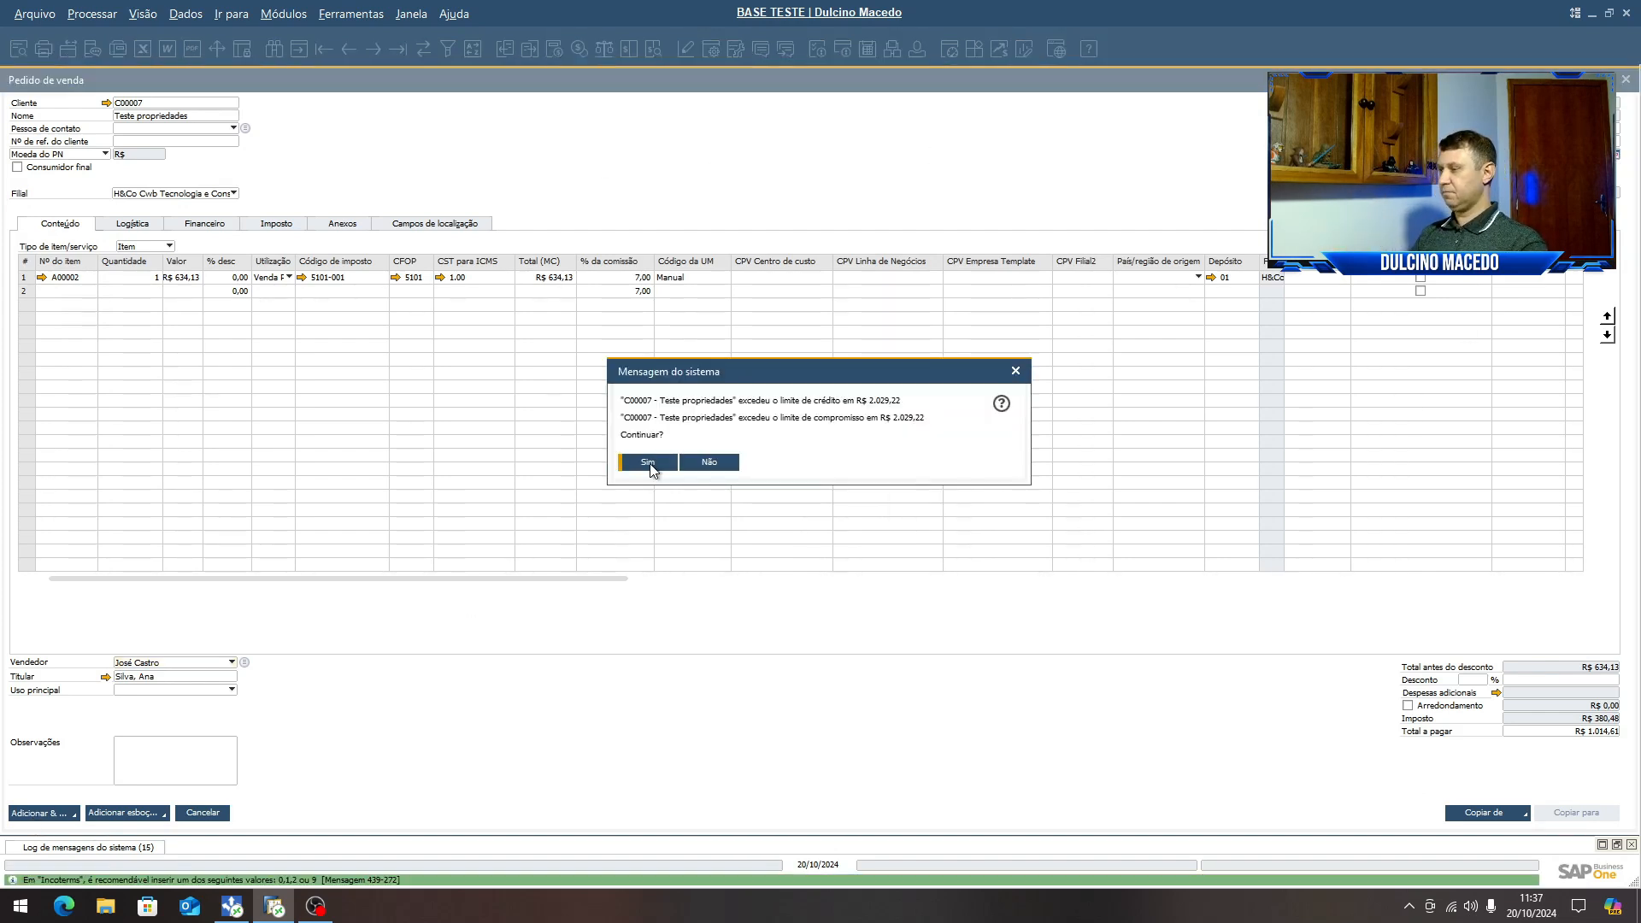
click(649, 464)
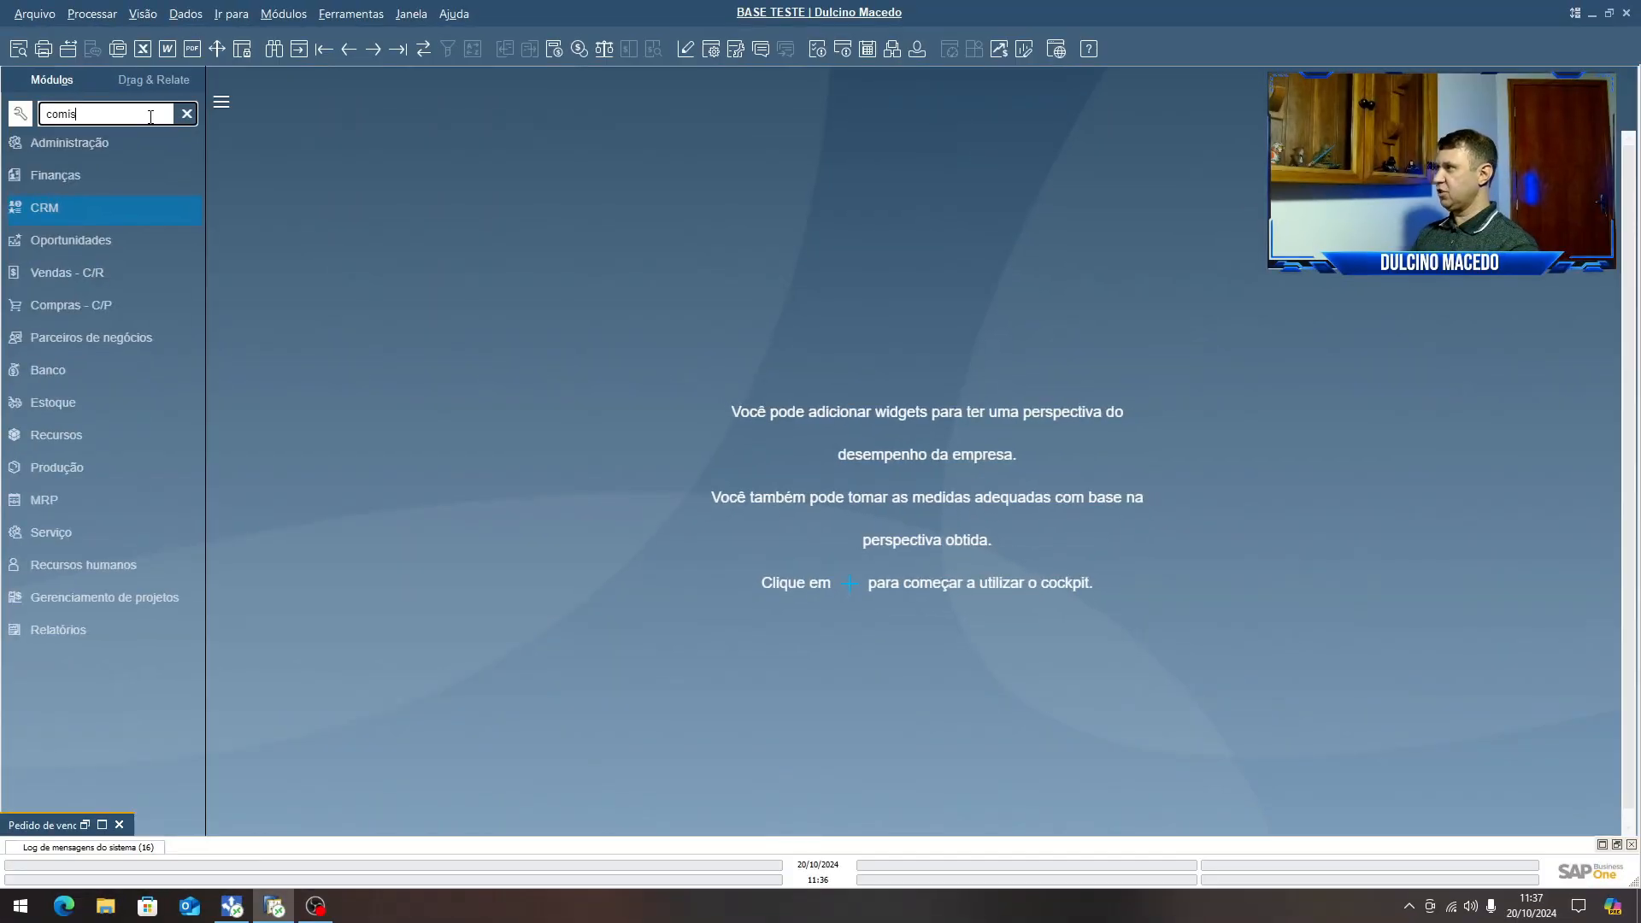
- Search the menus for "comiss" and view the purchasing commission report's criteria and salesperson list, then cancel the report
text(ss)
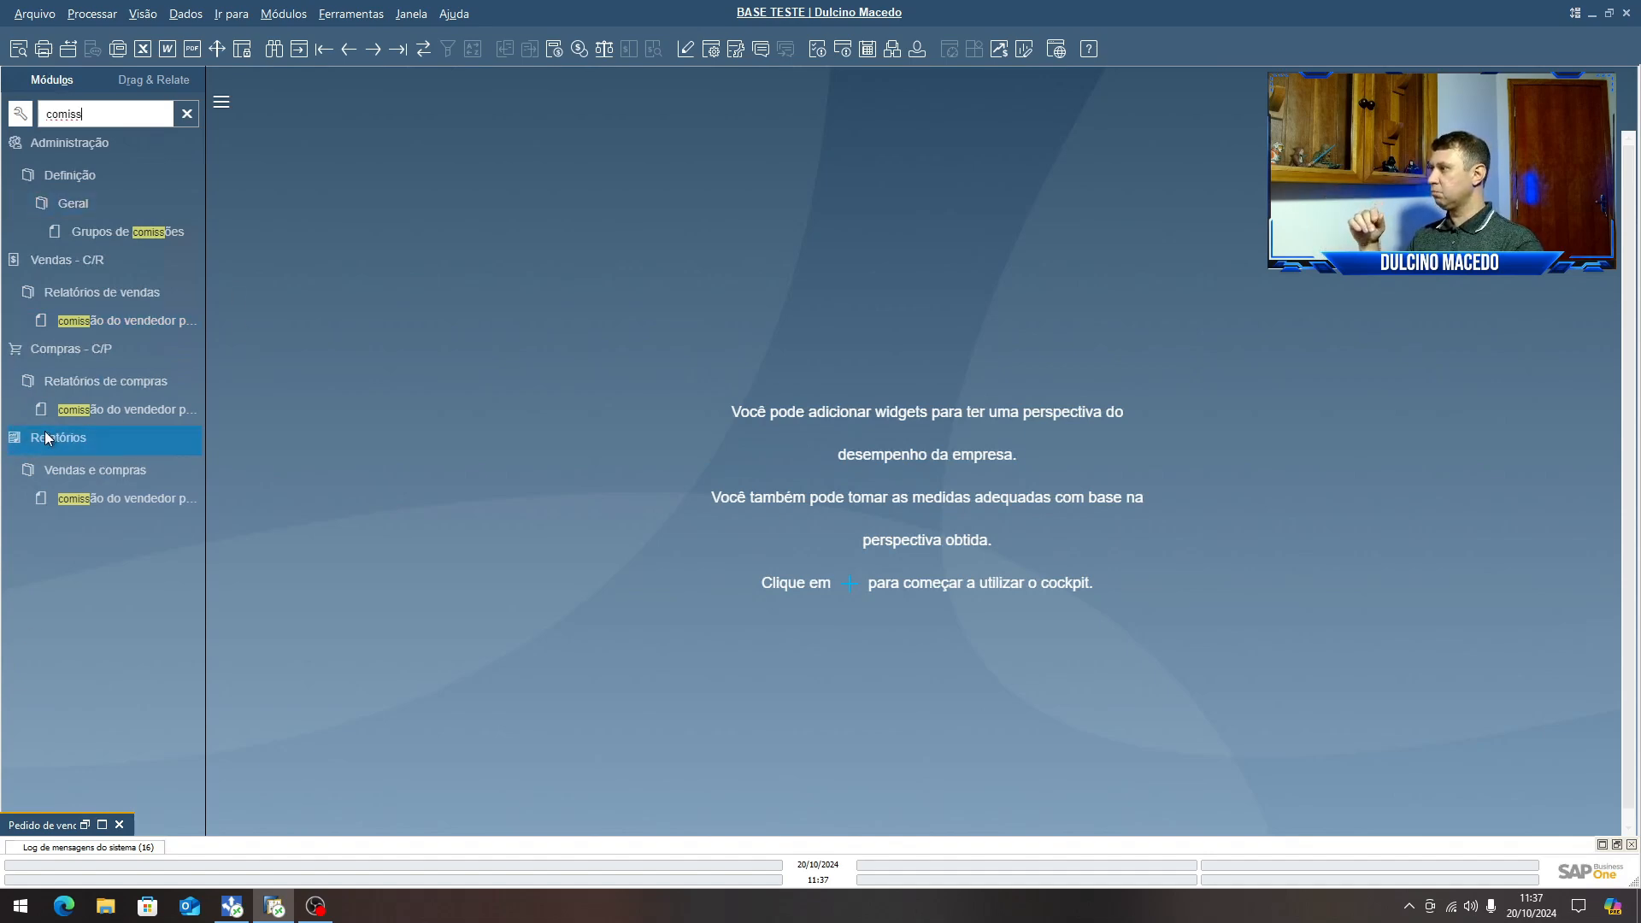
click(121, 408)
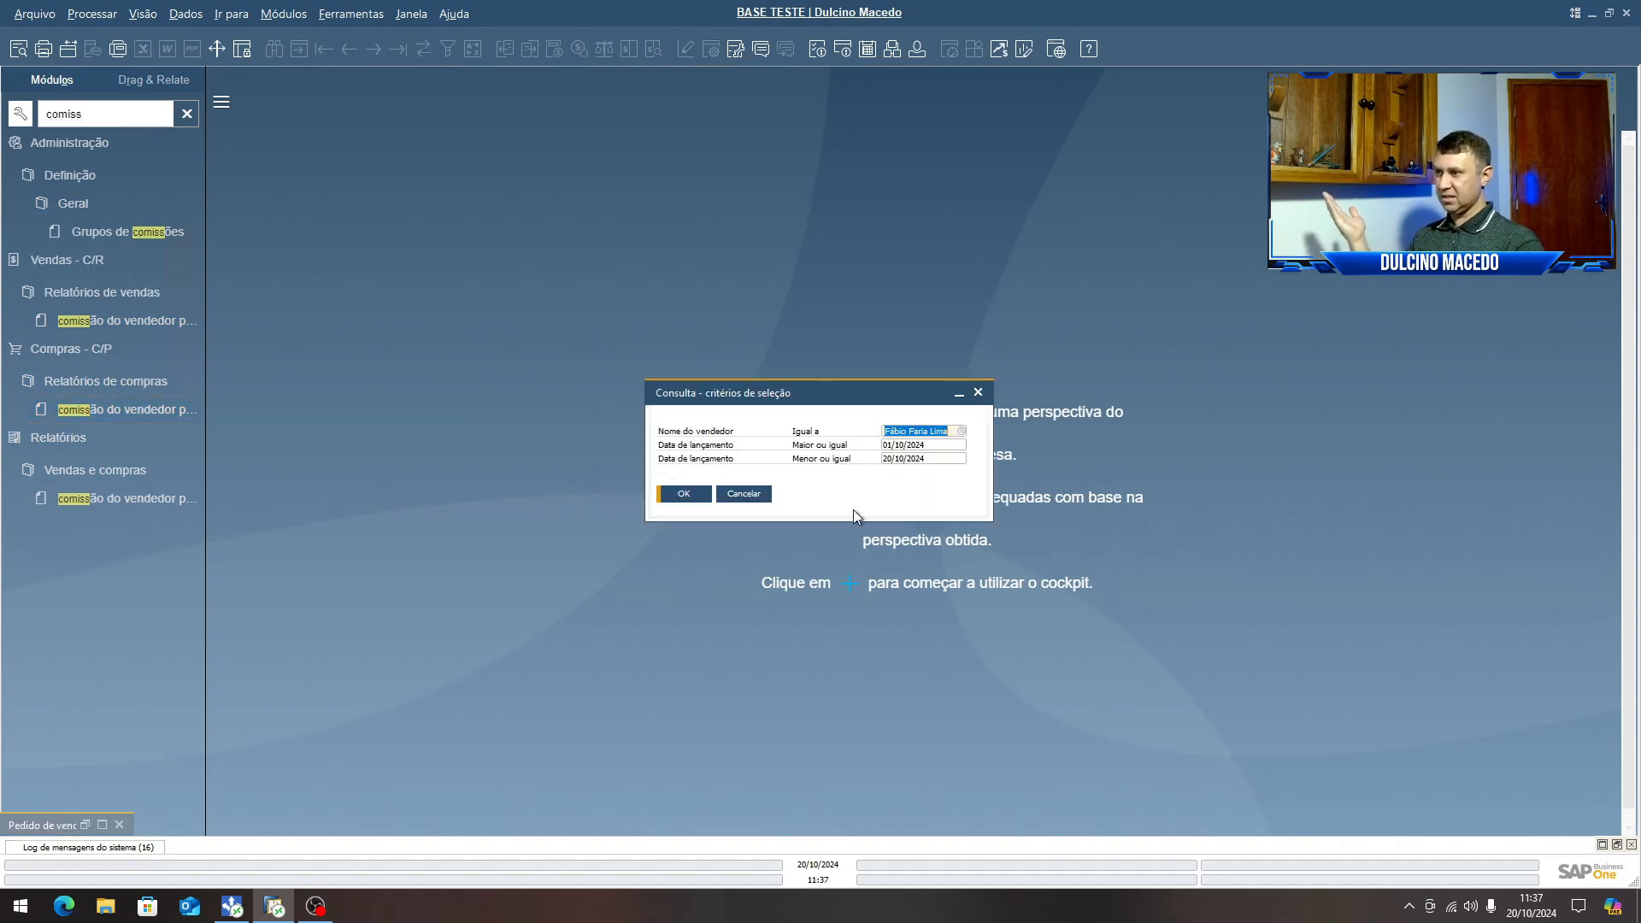
click(963, 431)
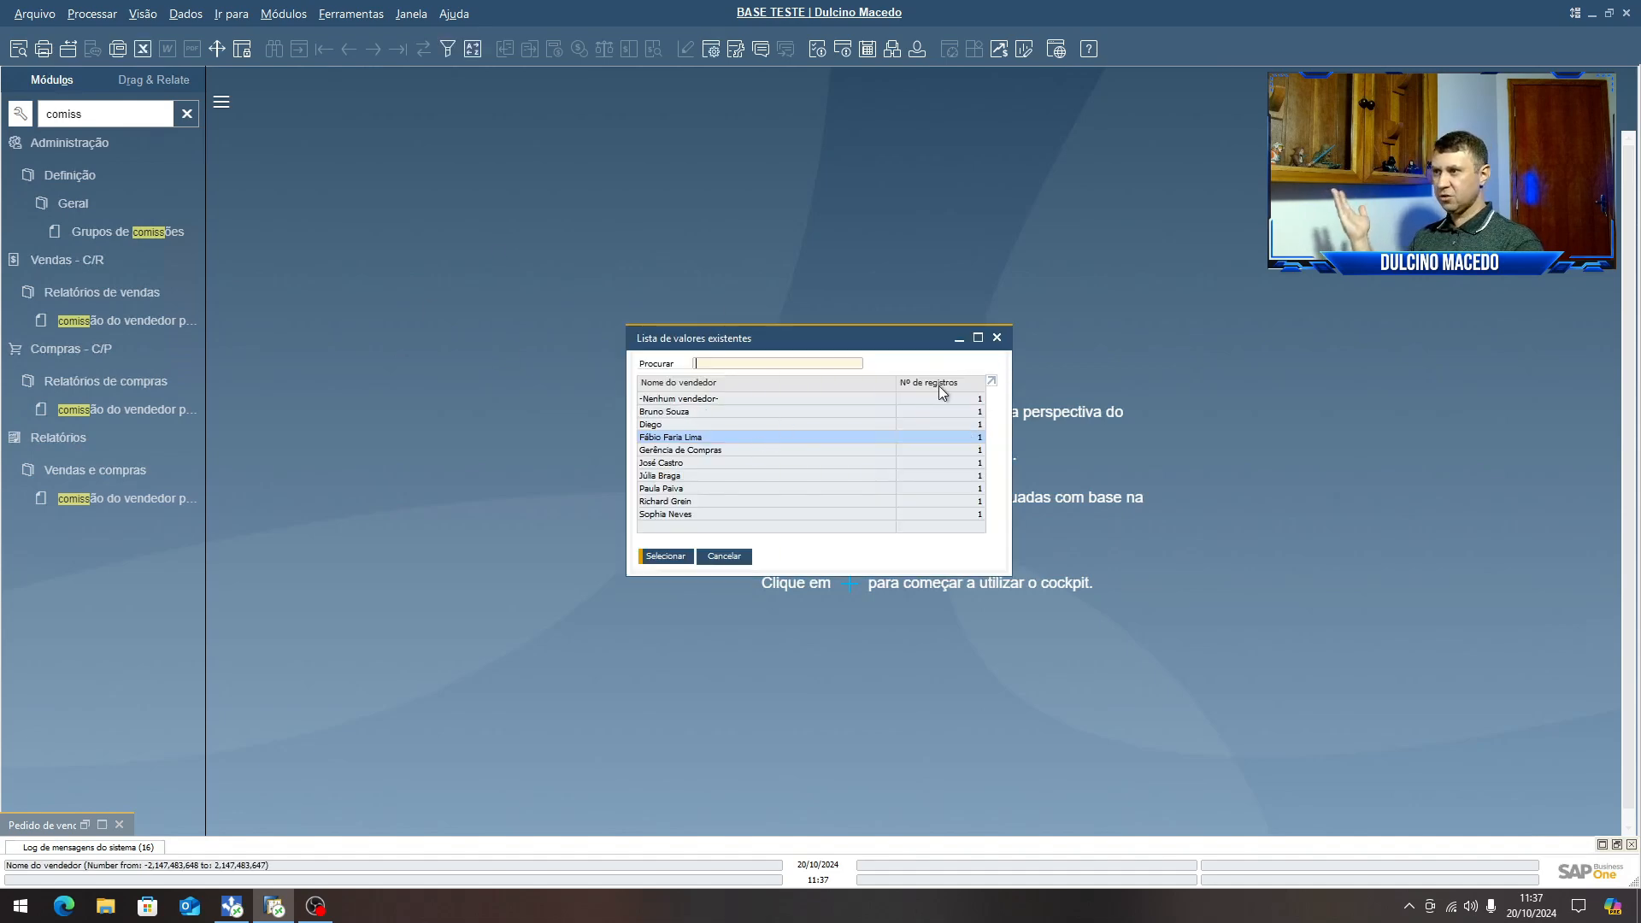
click(997, 337)
click(746, 494)
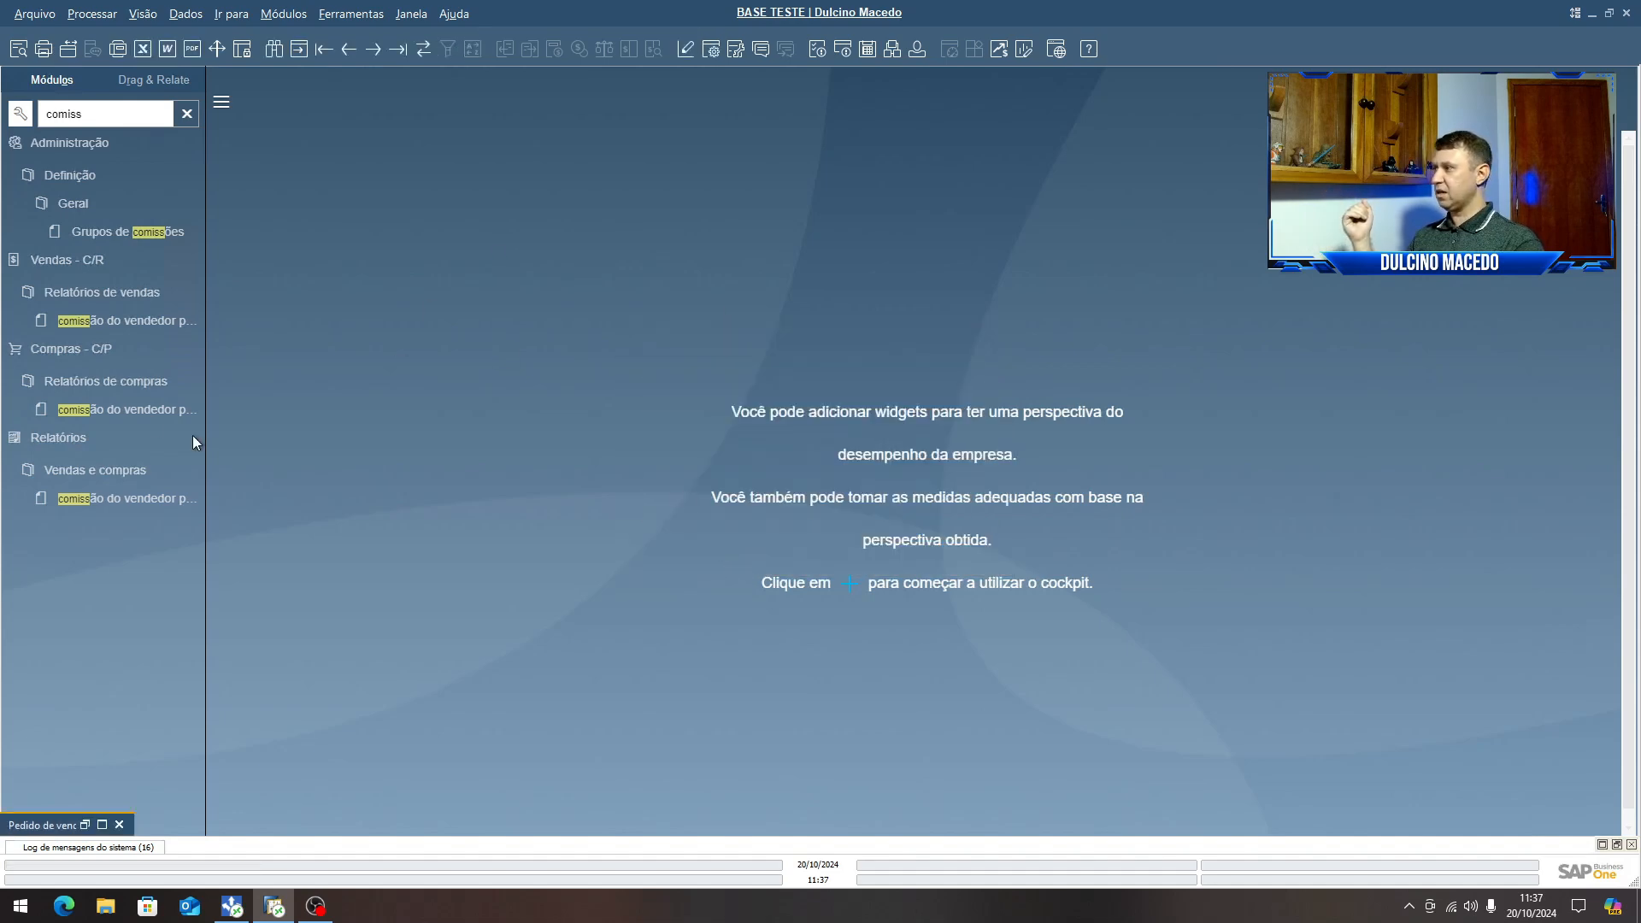
- Run the sales commission report by invoice for the order's salesperson, covering posting dates 01/10/2024 to 20/10/2024
click(128, 328)
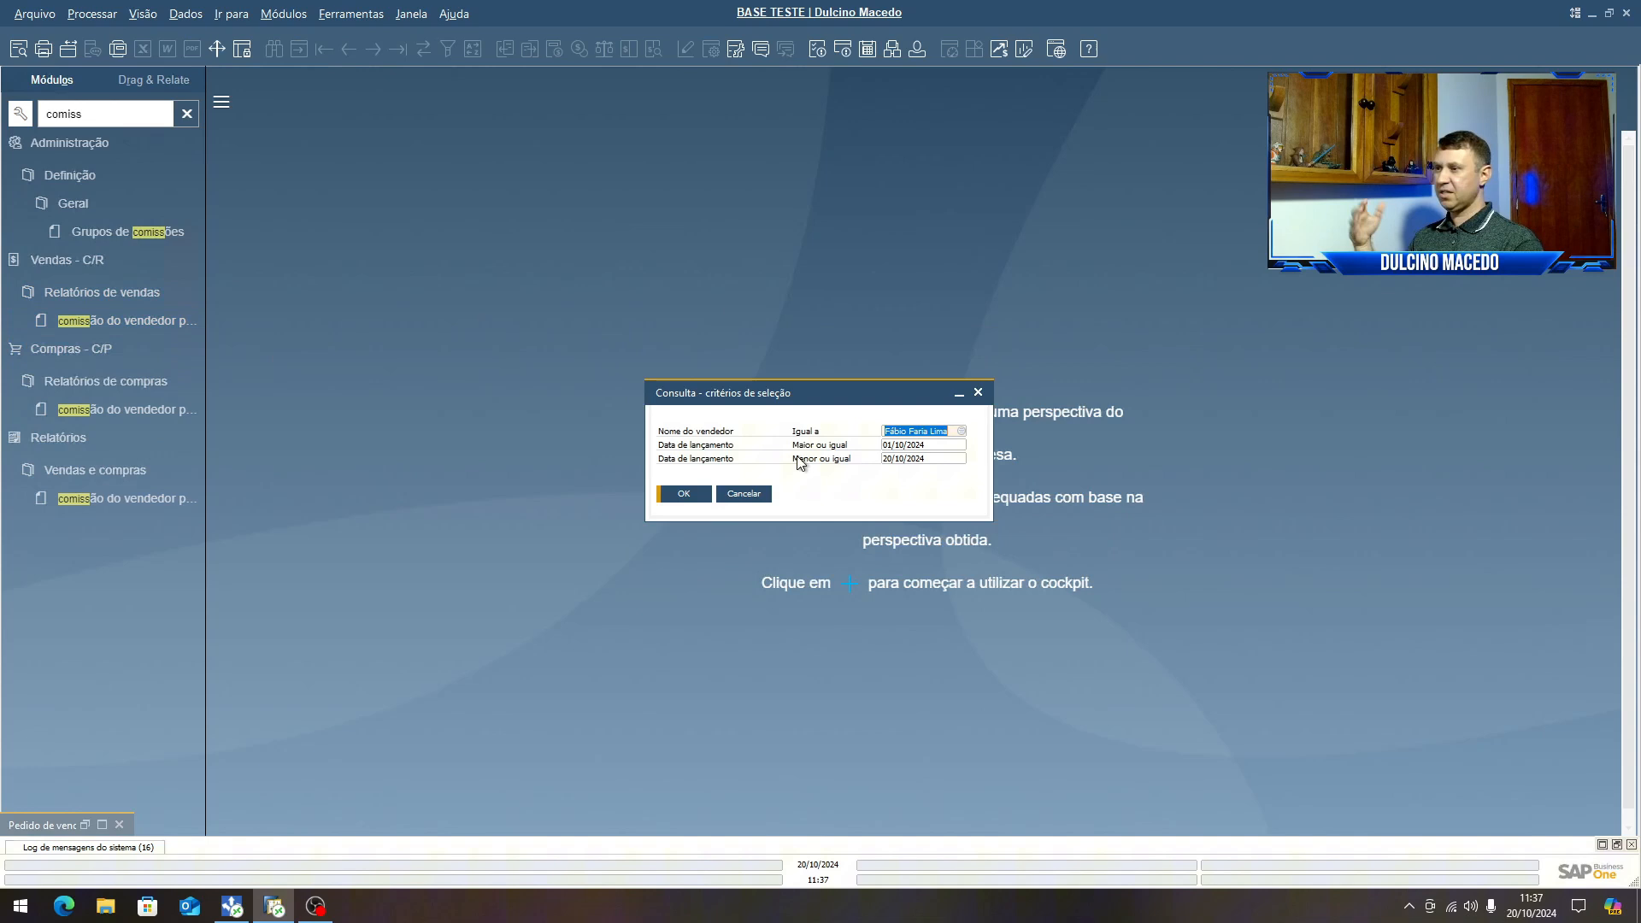
click(960, 434)
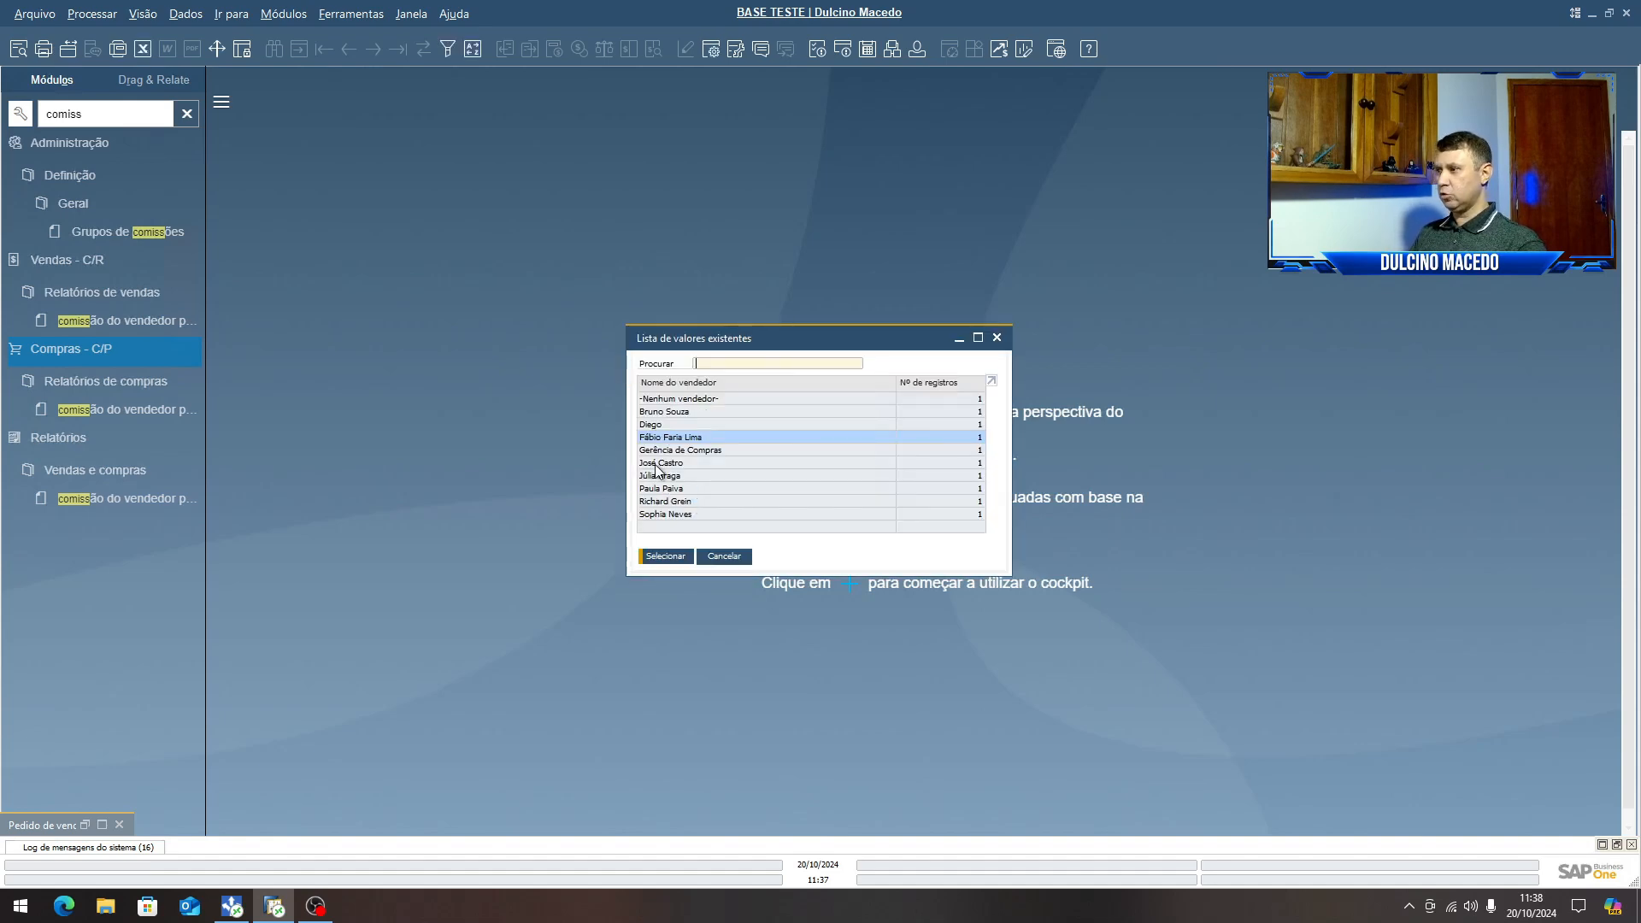
double_click(659, 463)
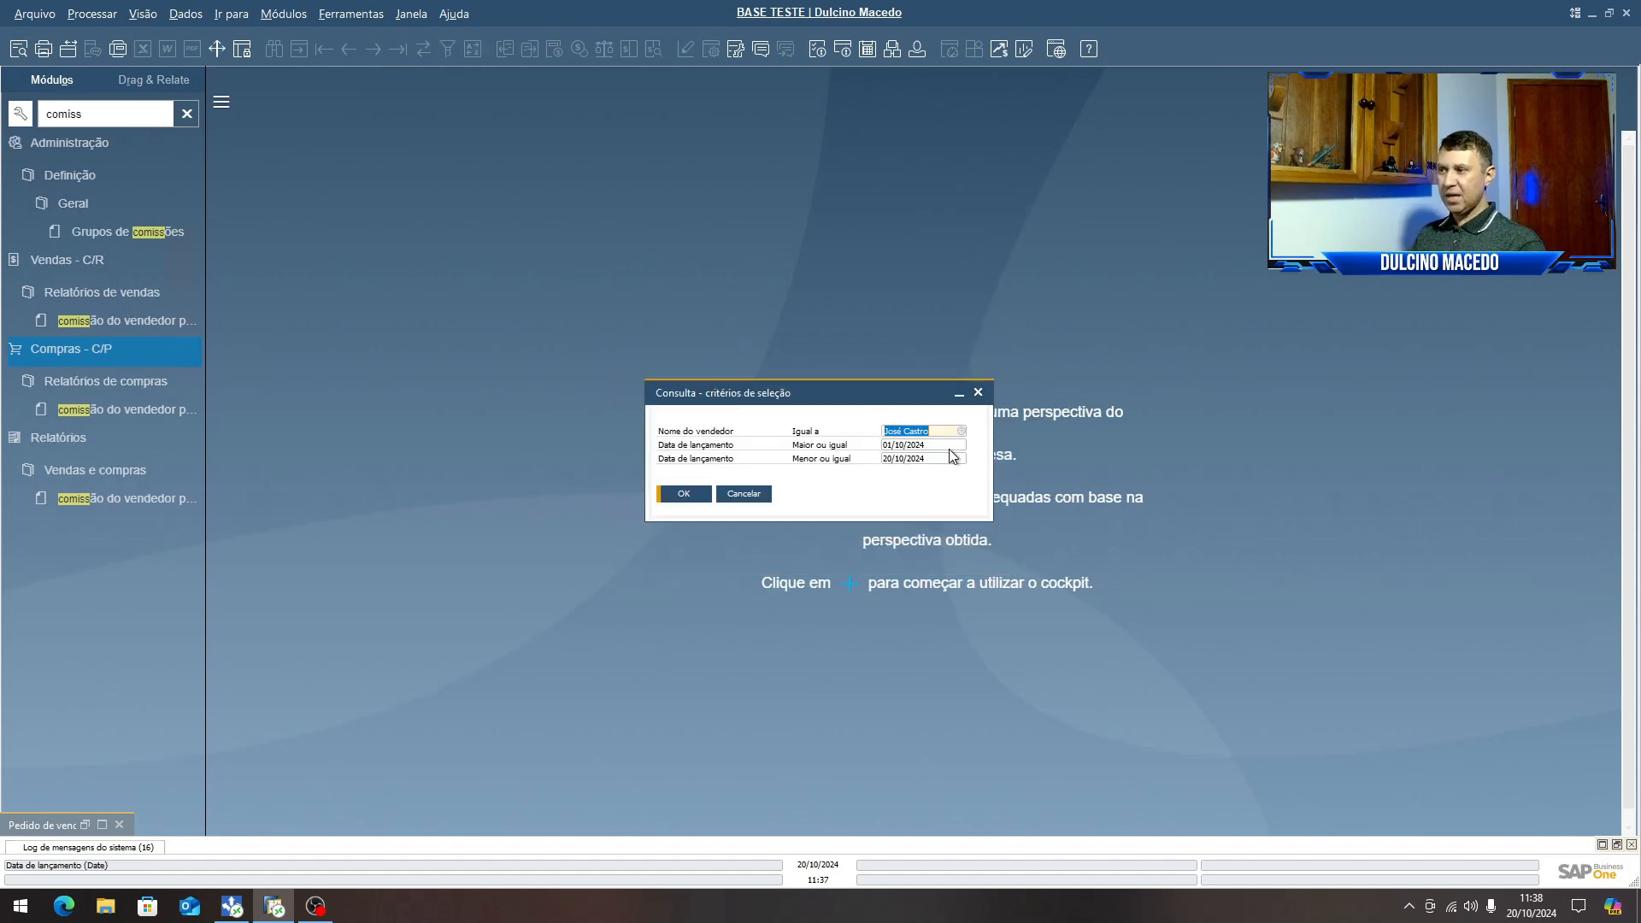
click(684, 494)
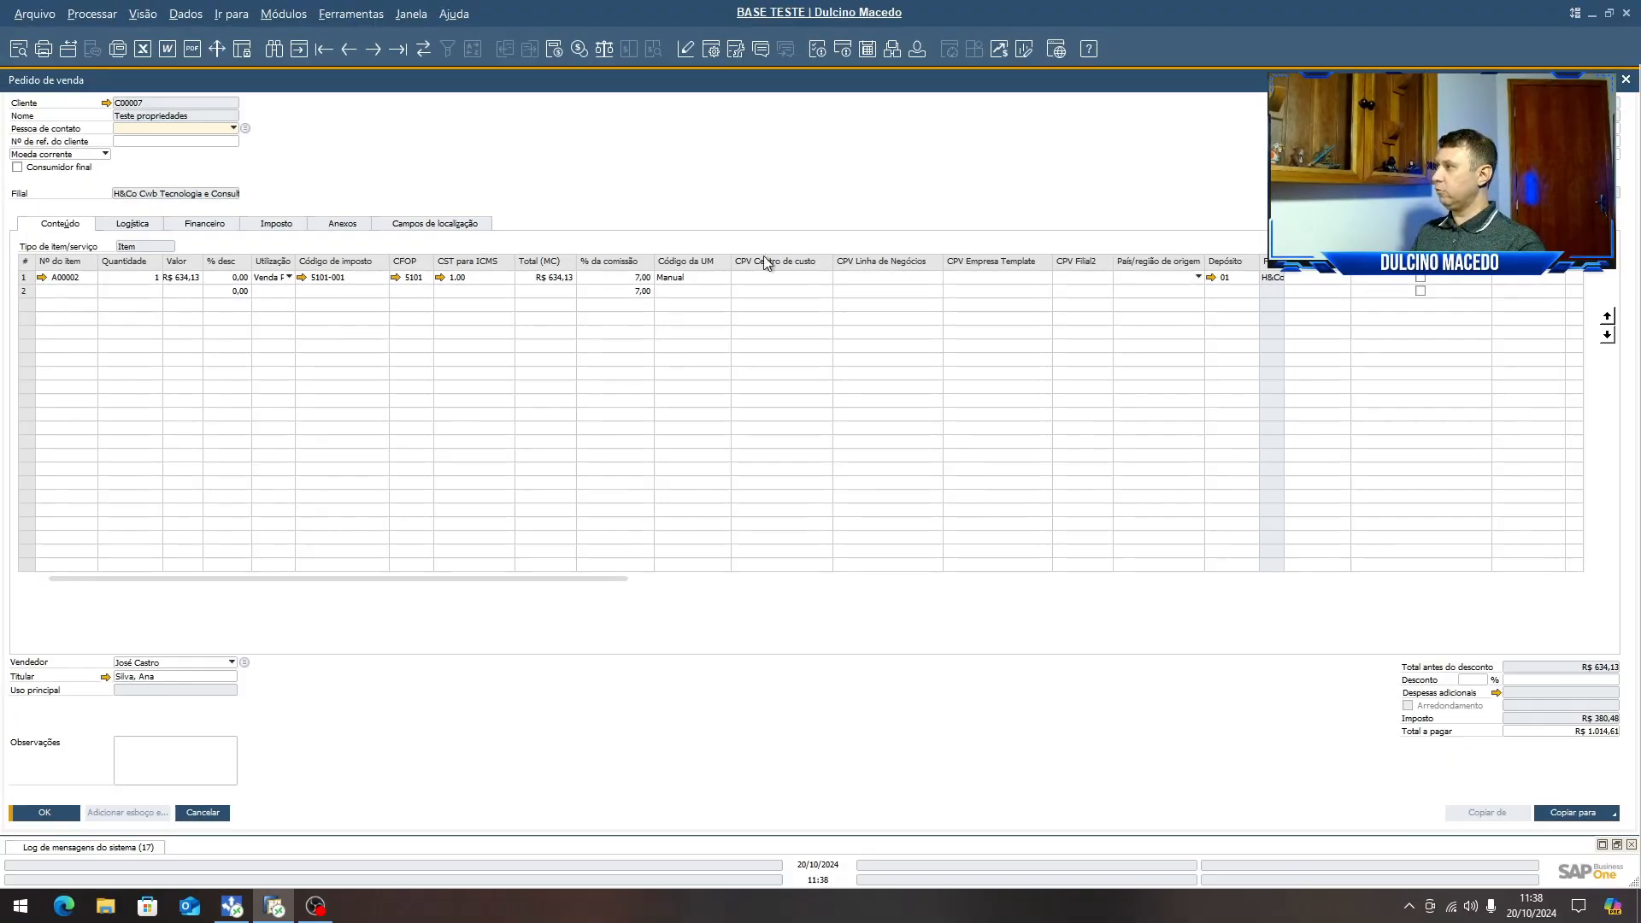
- Copy the sales order to an outgoing invoice (Nota Fiscal de Saída) and add it, continuing despite the exceeded credit and commitment limits
click(1613, 816)
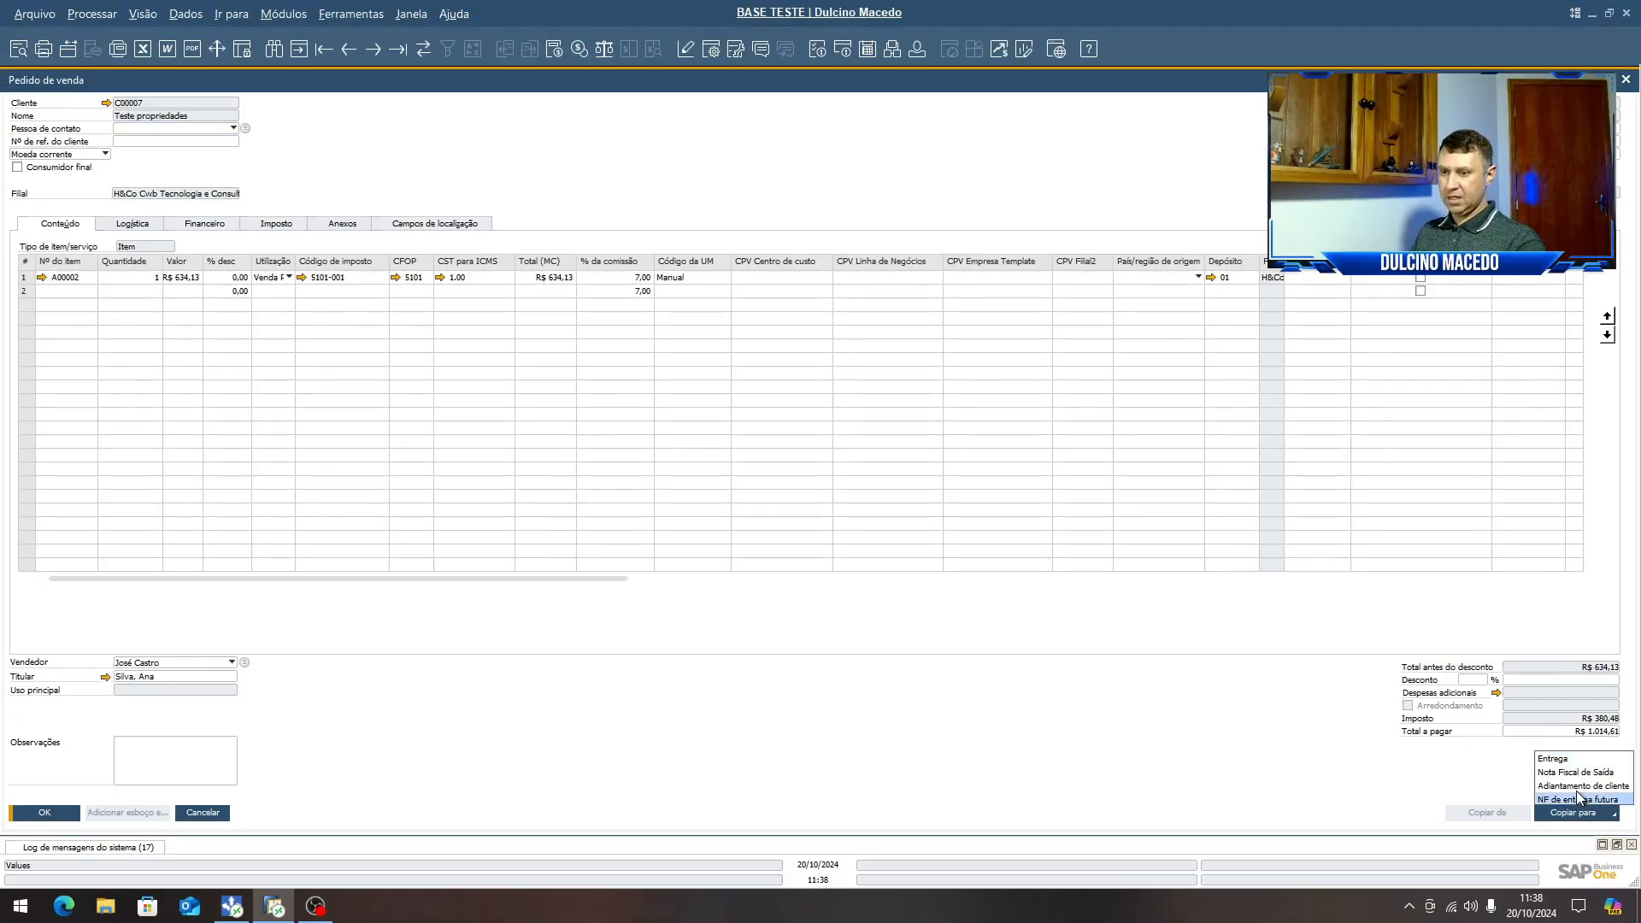
click(1613, 774)
click(647, 462)
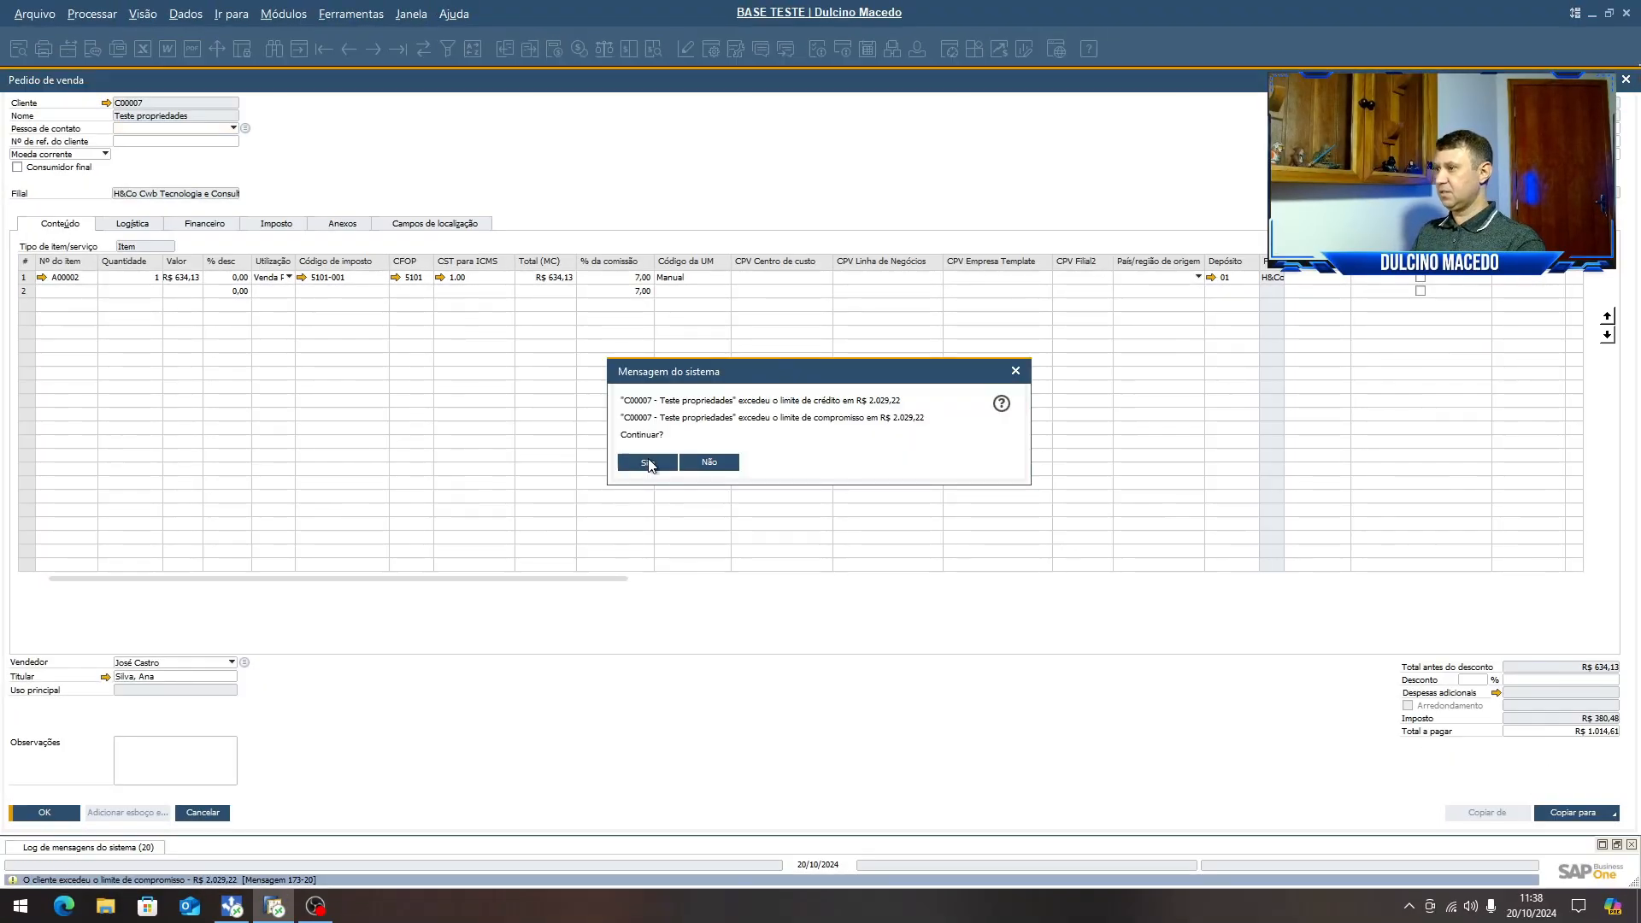
click(647, 462)
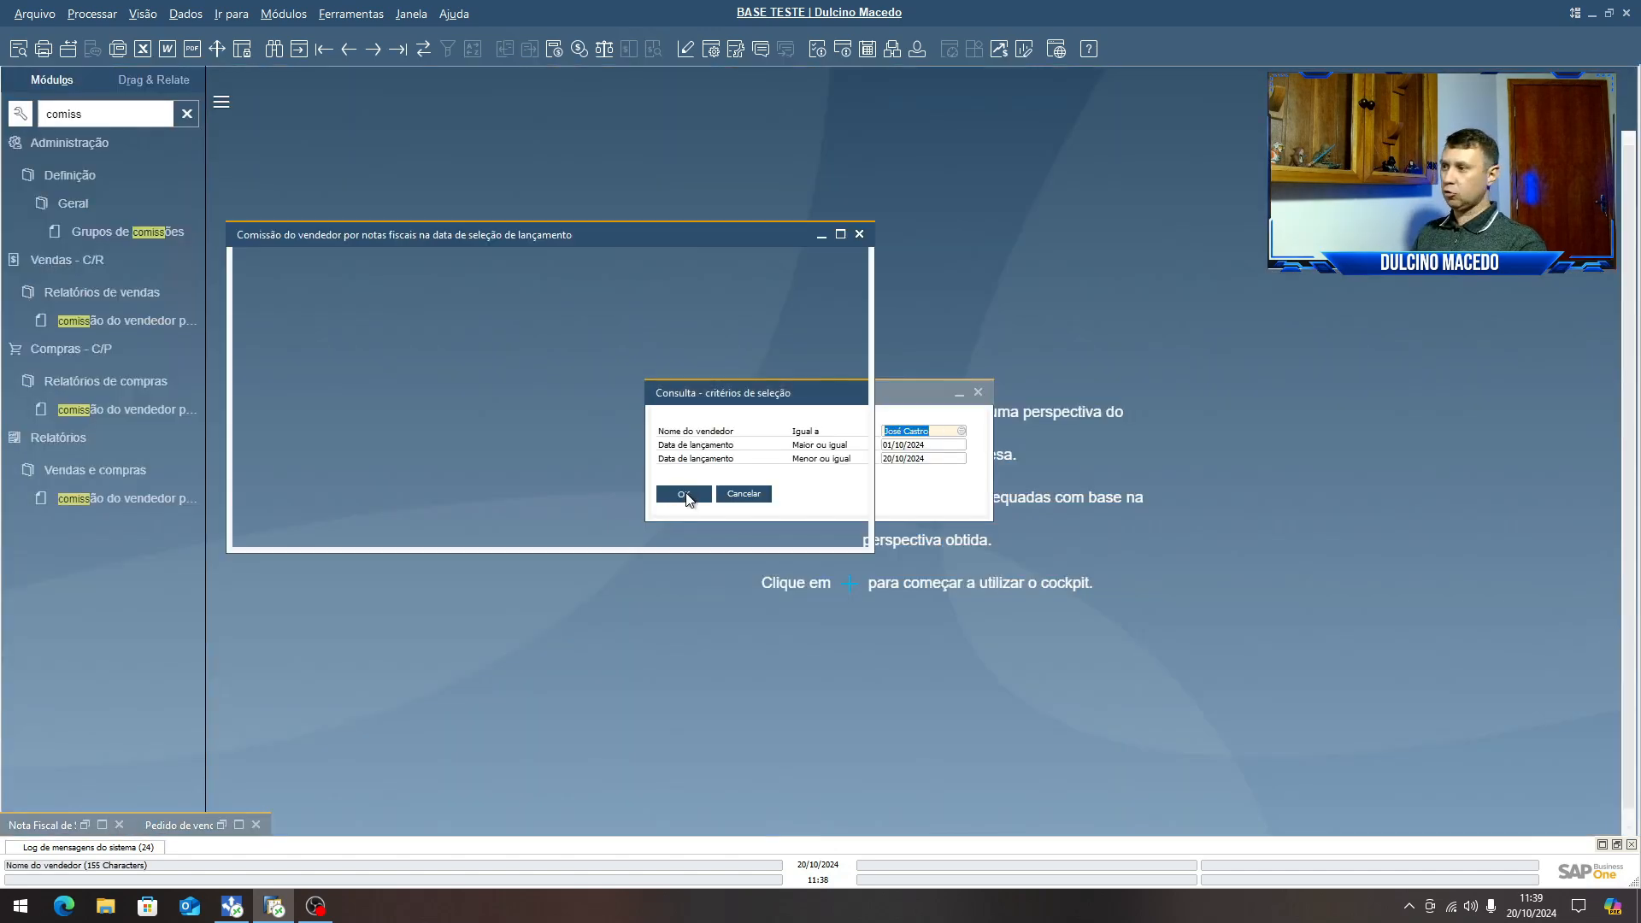
- Rerun the commission report for the same salesperson and enlarge it to review the document totals, commission percentage and total commission
click(685, 495)
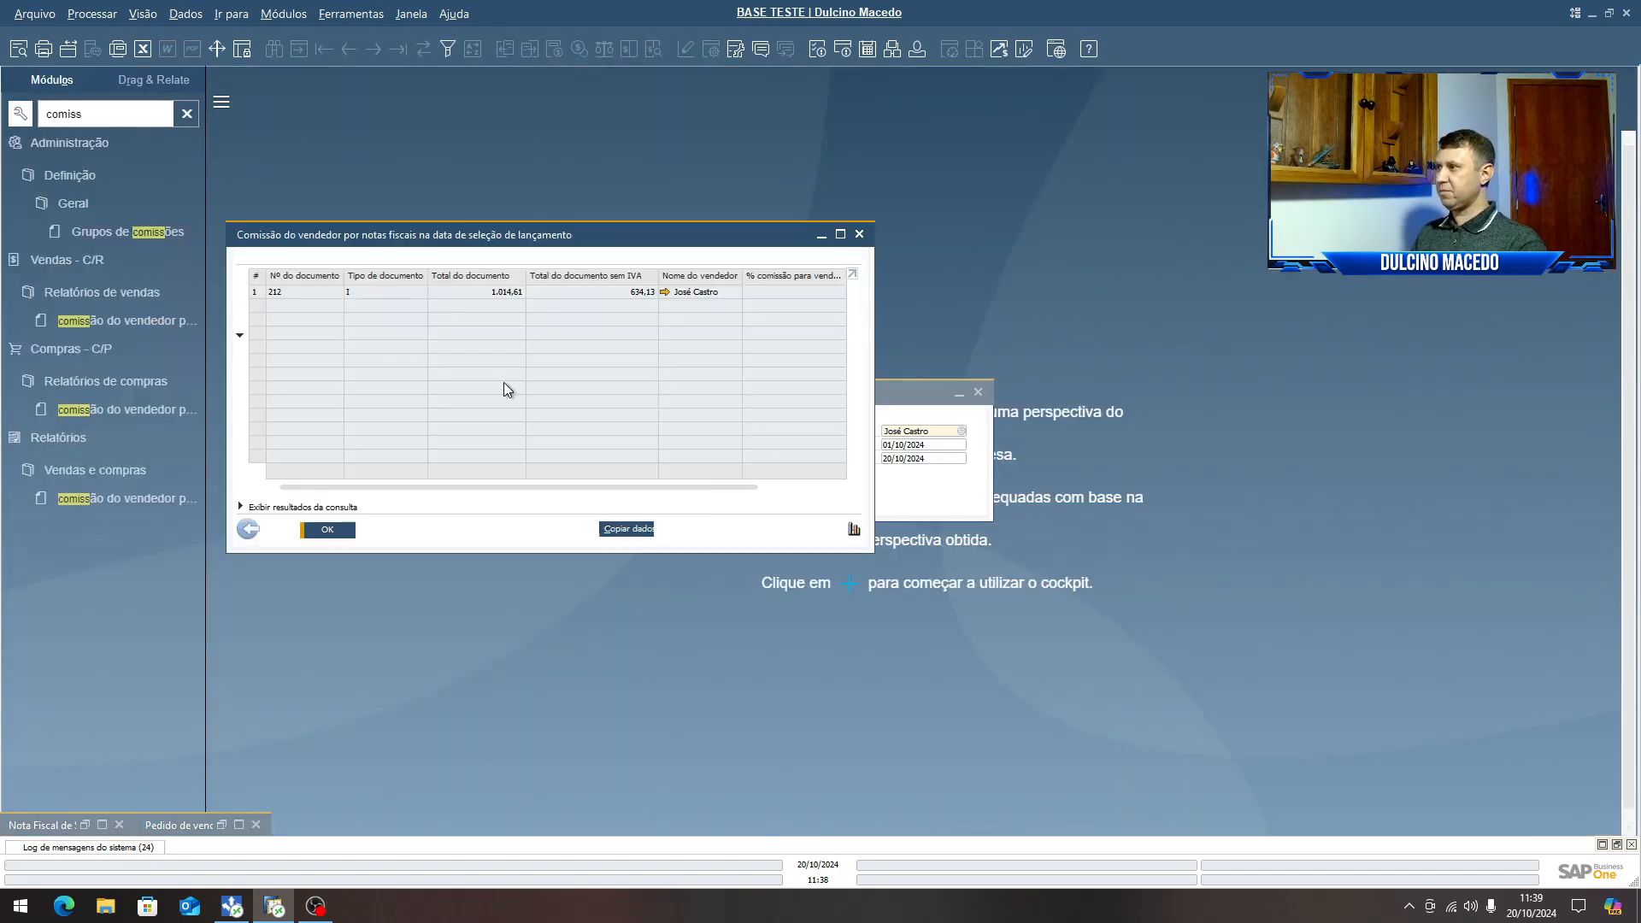
click(253, 291)
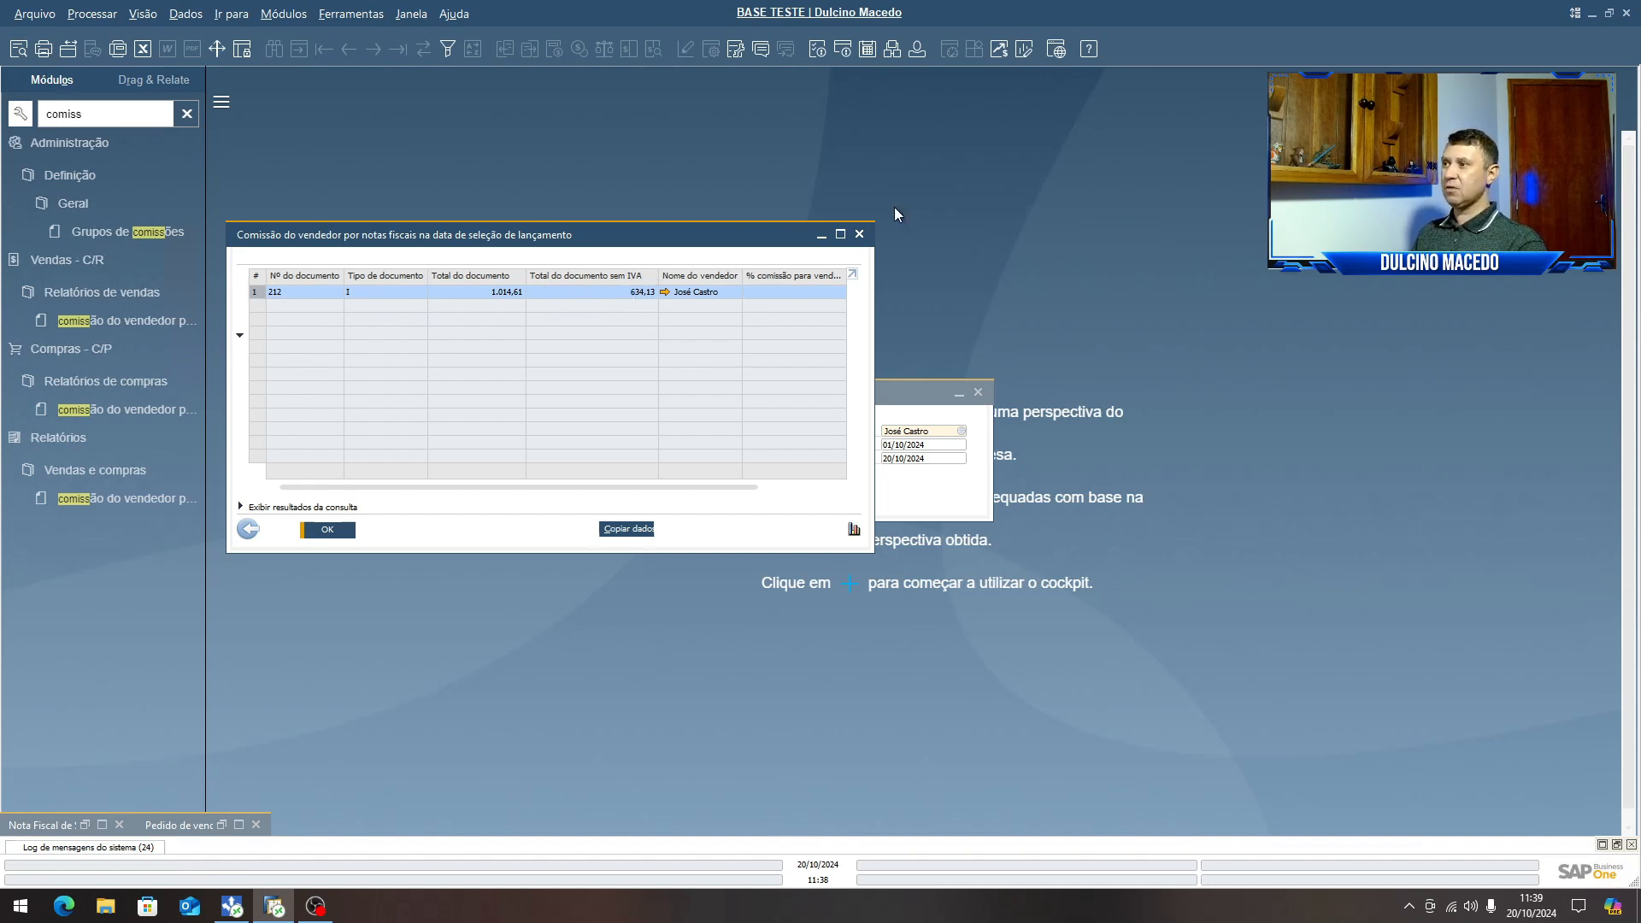
click(841, 235)
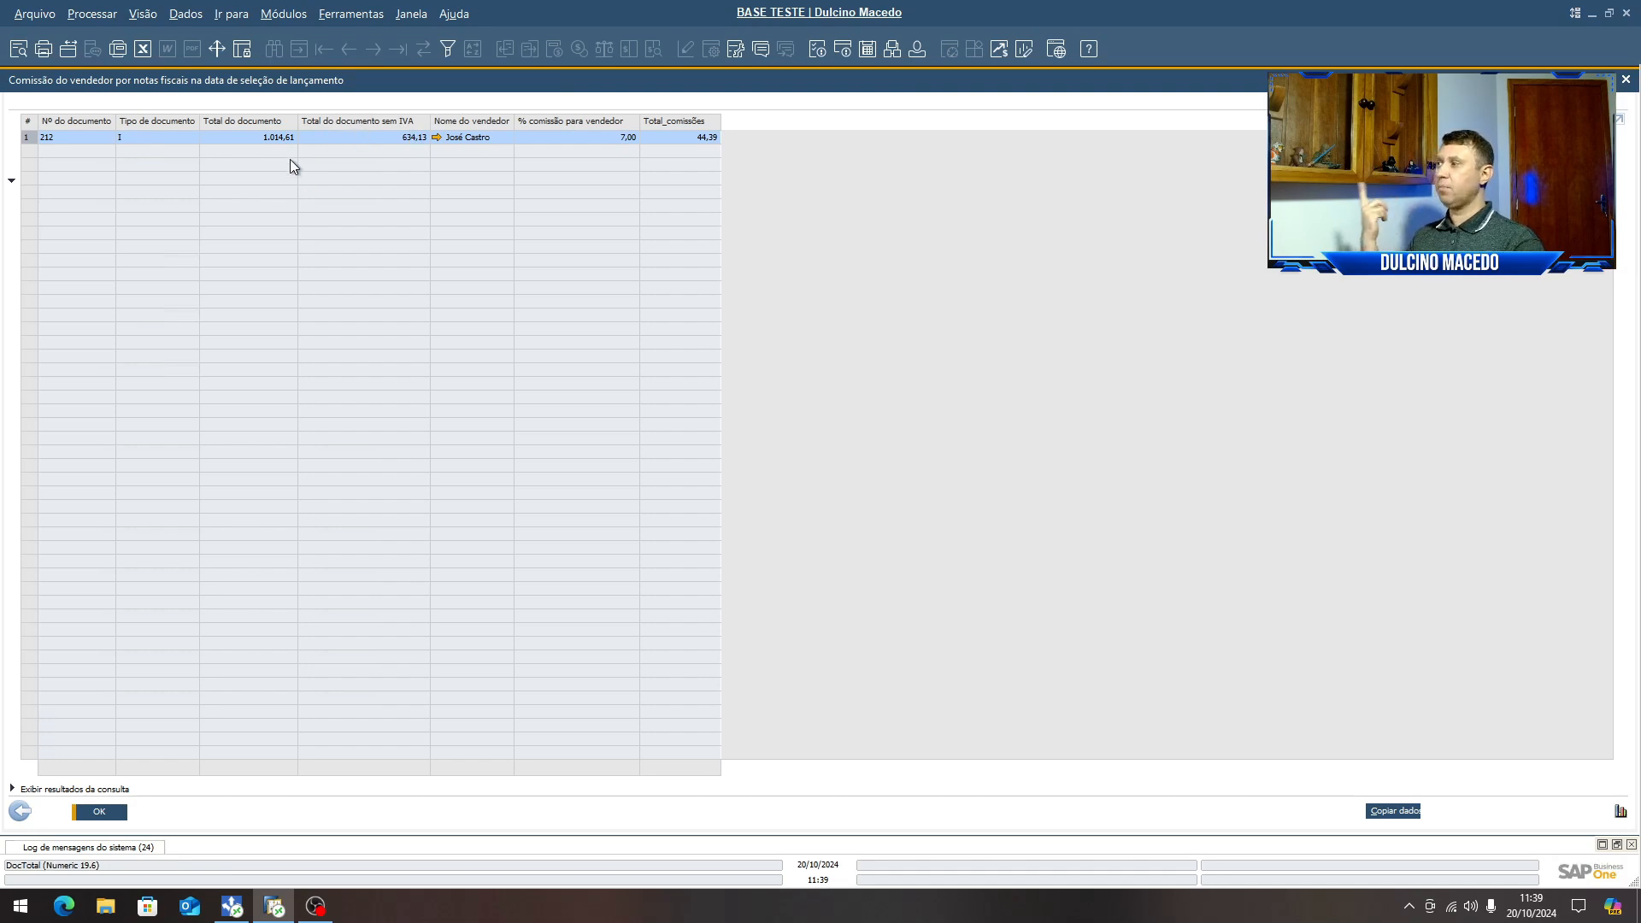
click(1590, 79)
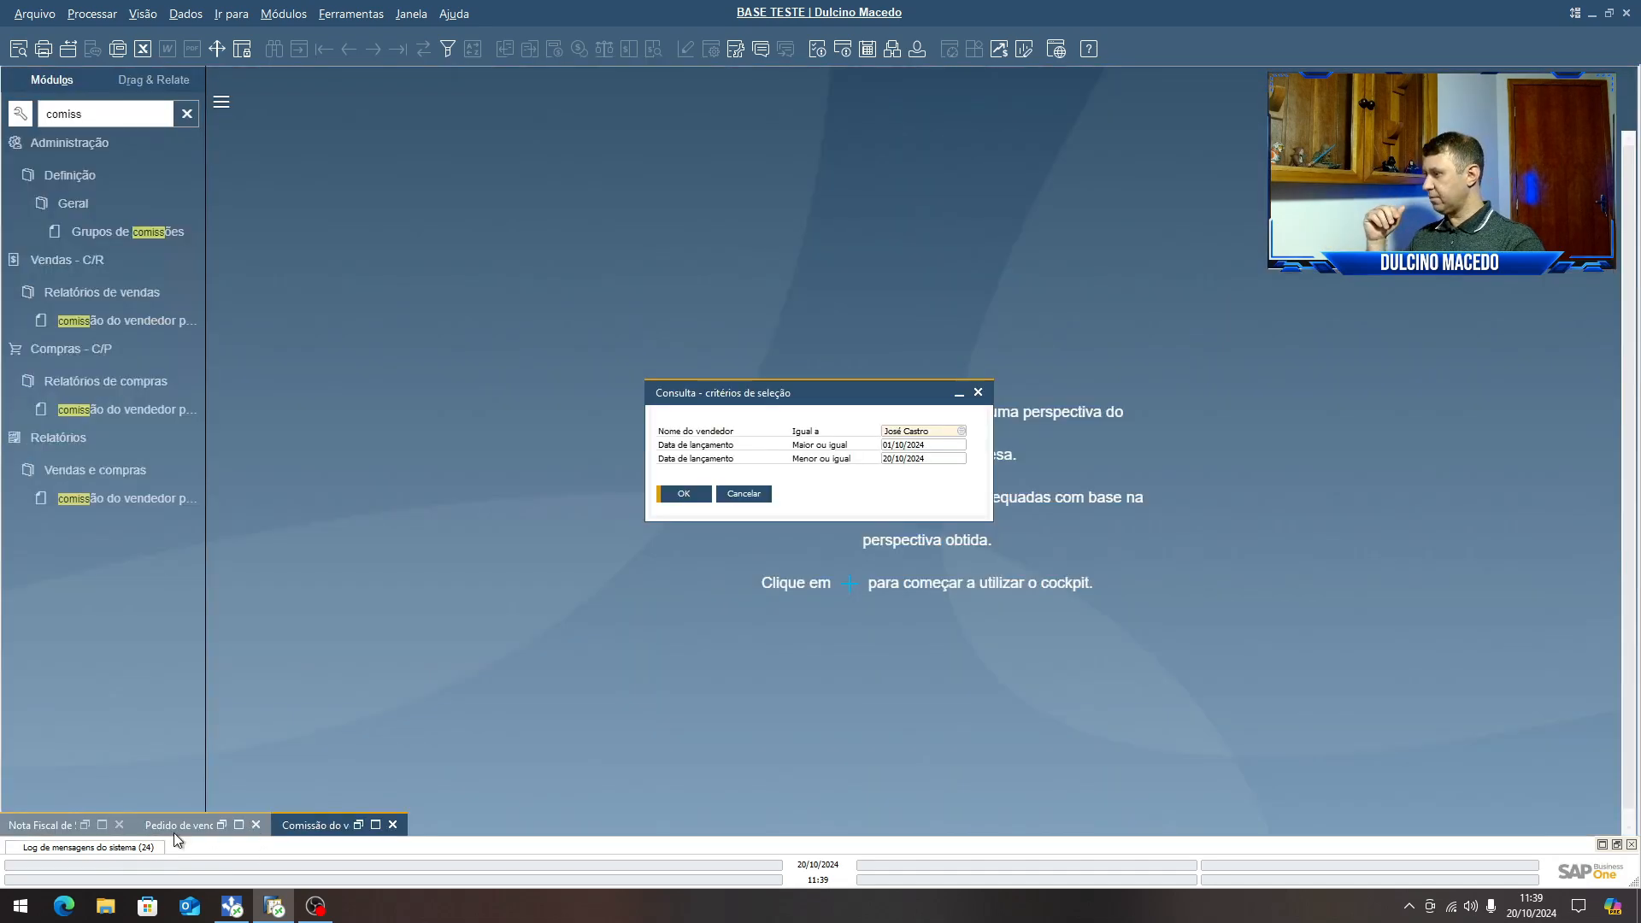
- Examine the invoice's tax code 5101-001 definition and its tax totals by category, then close the invoice
click(101, 825)
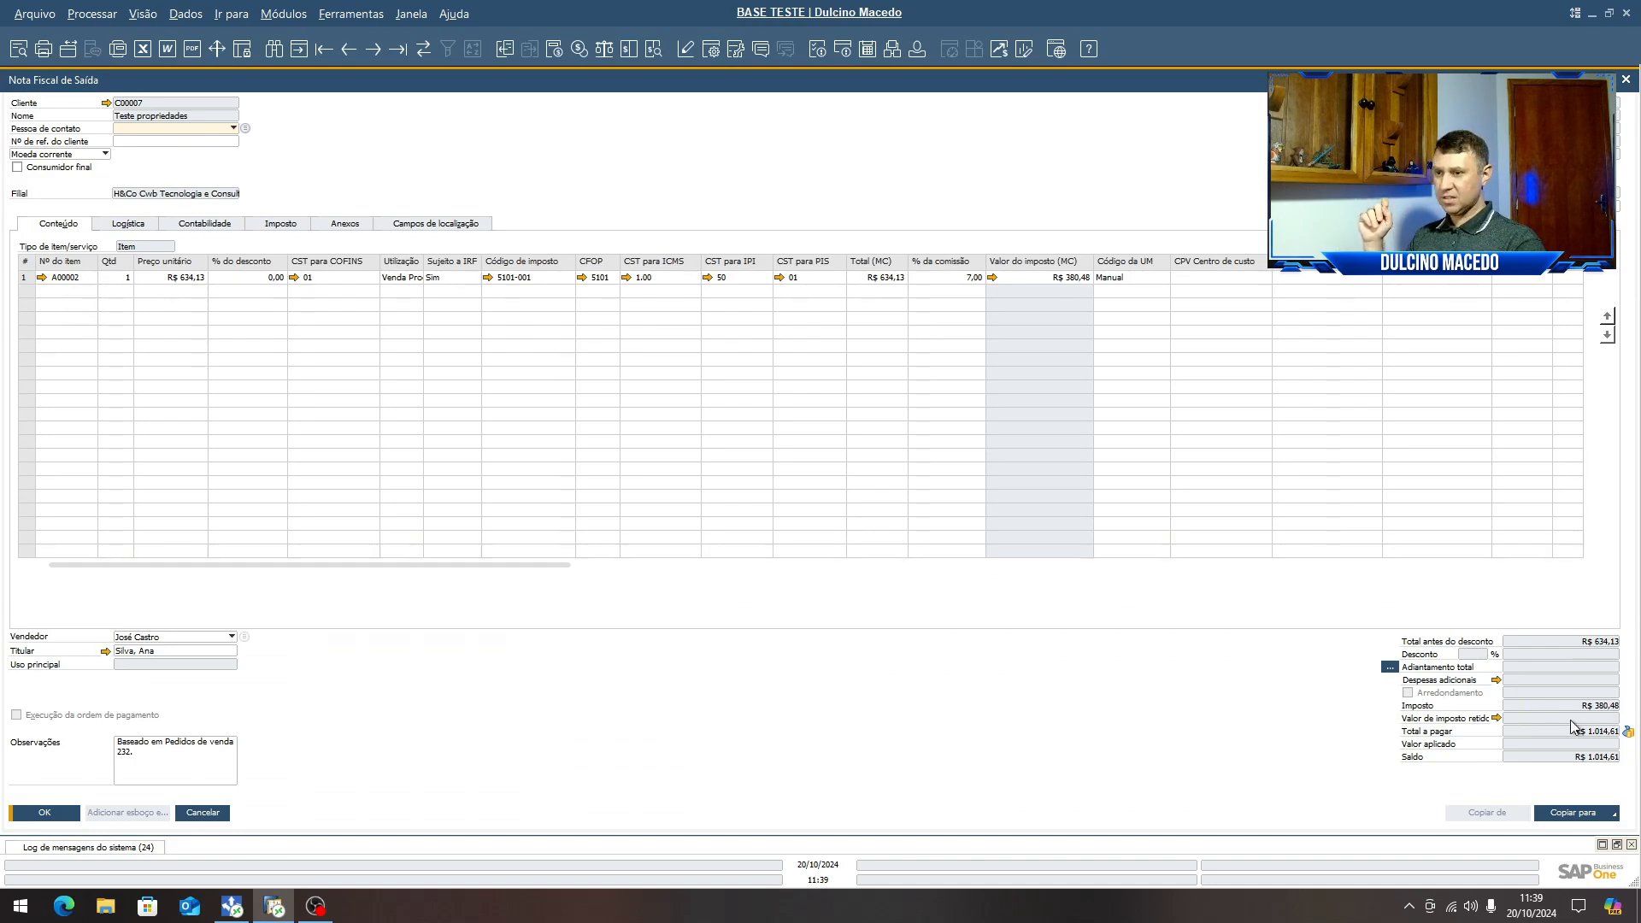
click(488, 277)
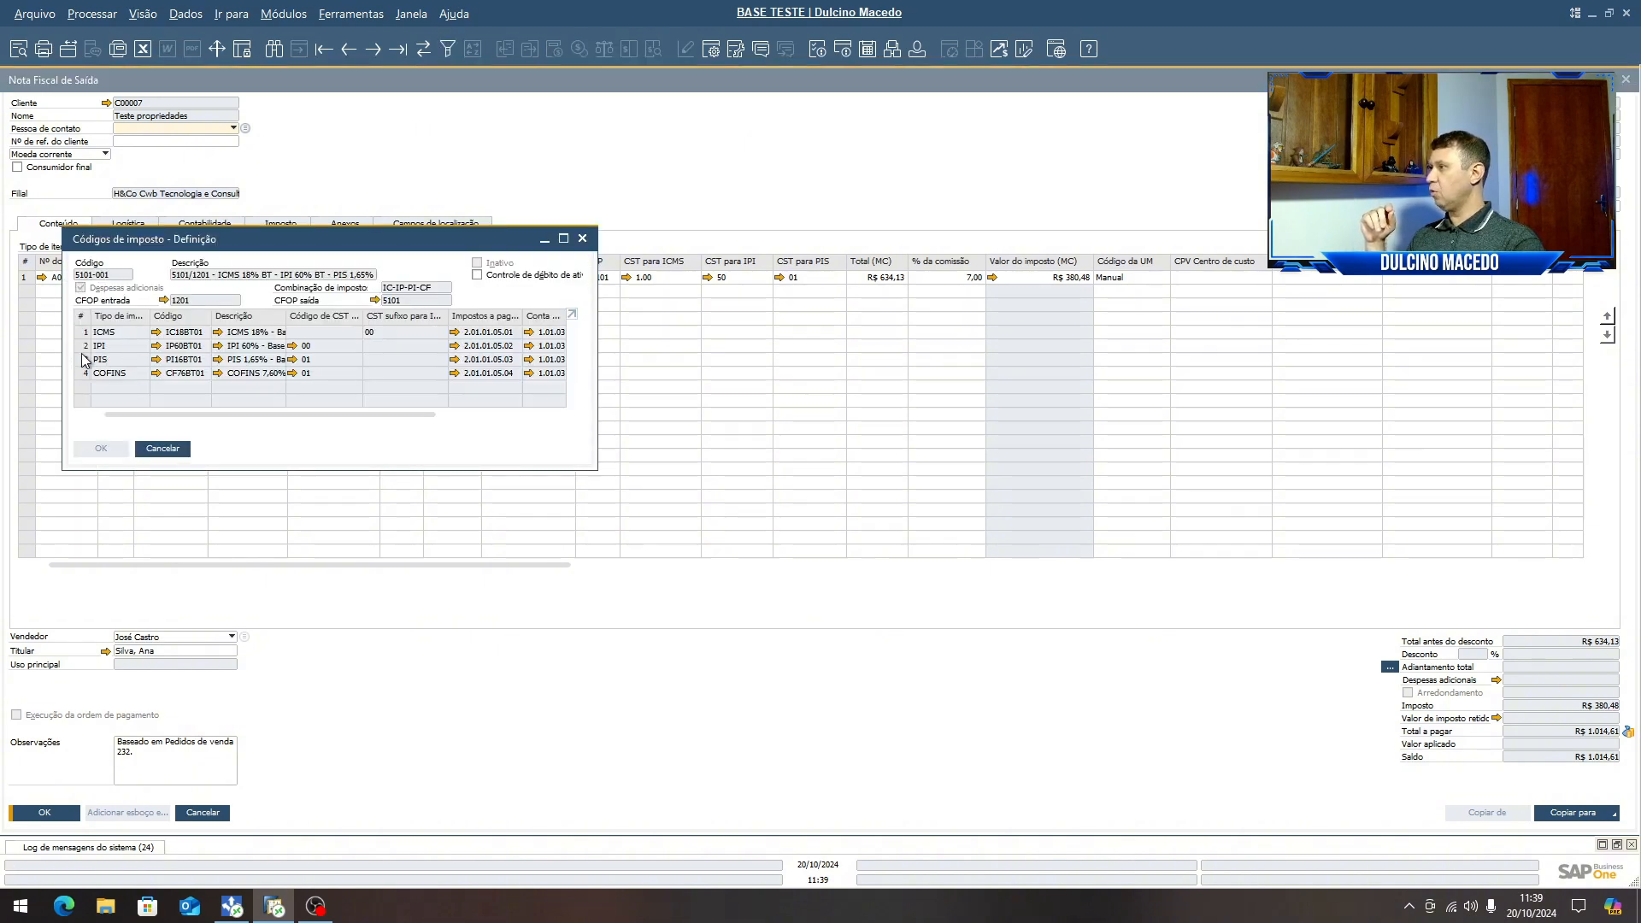
click(582, 238)
click(283, 224)
click(1515, 241)
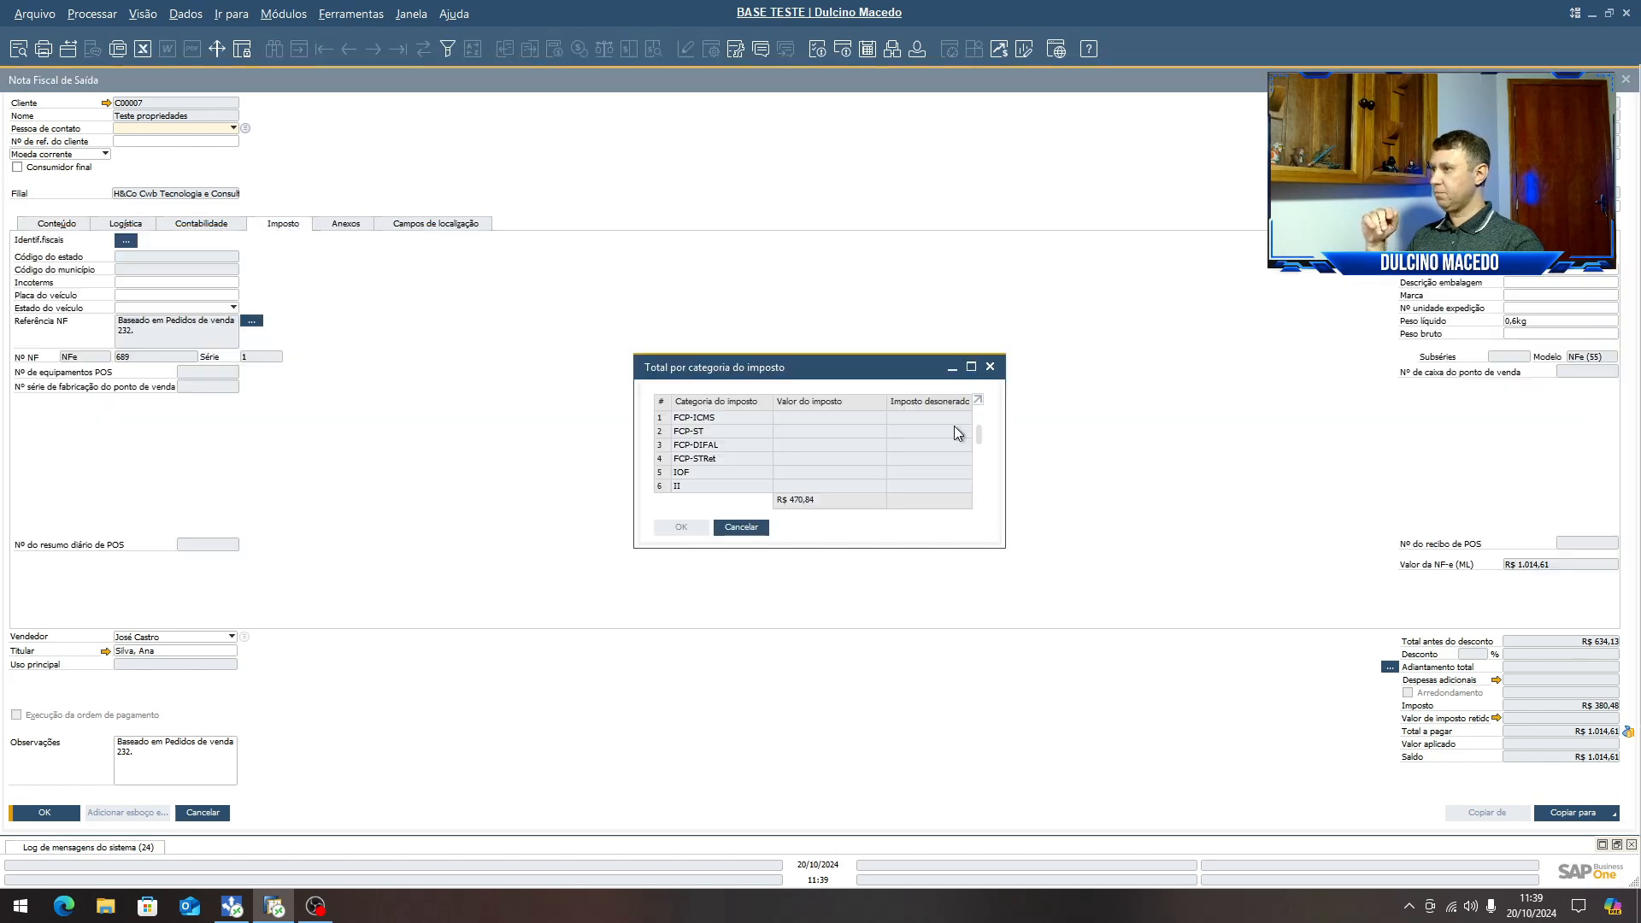
double_click(799, 367)
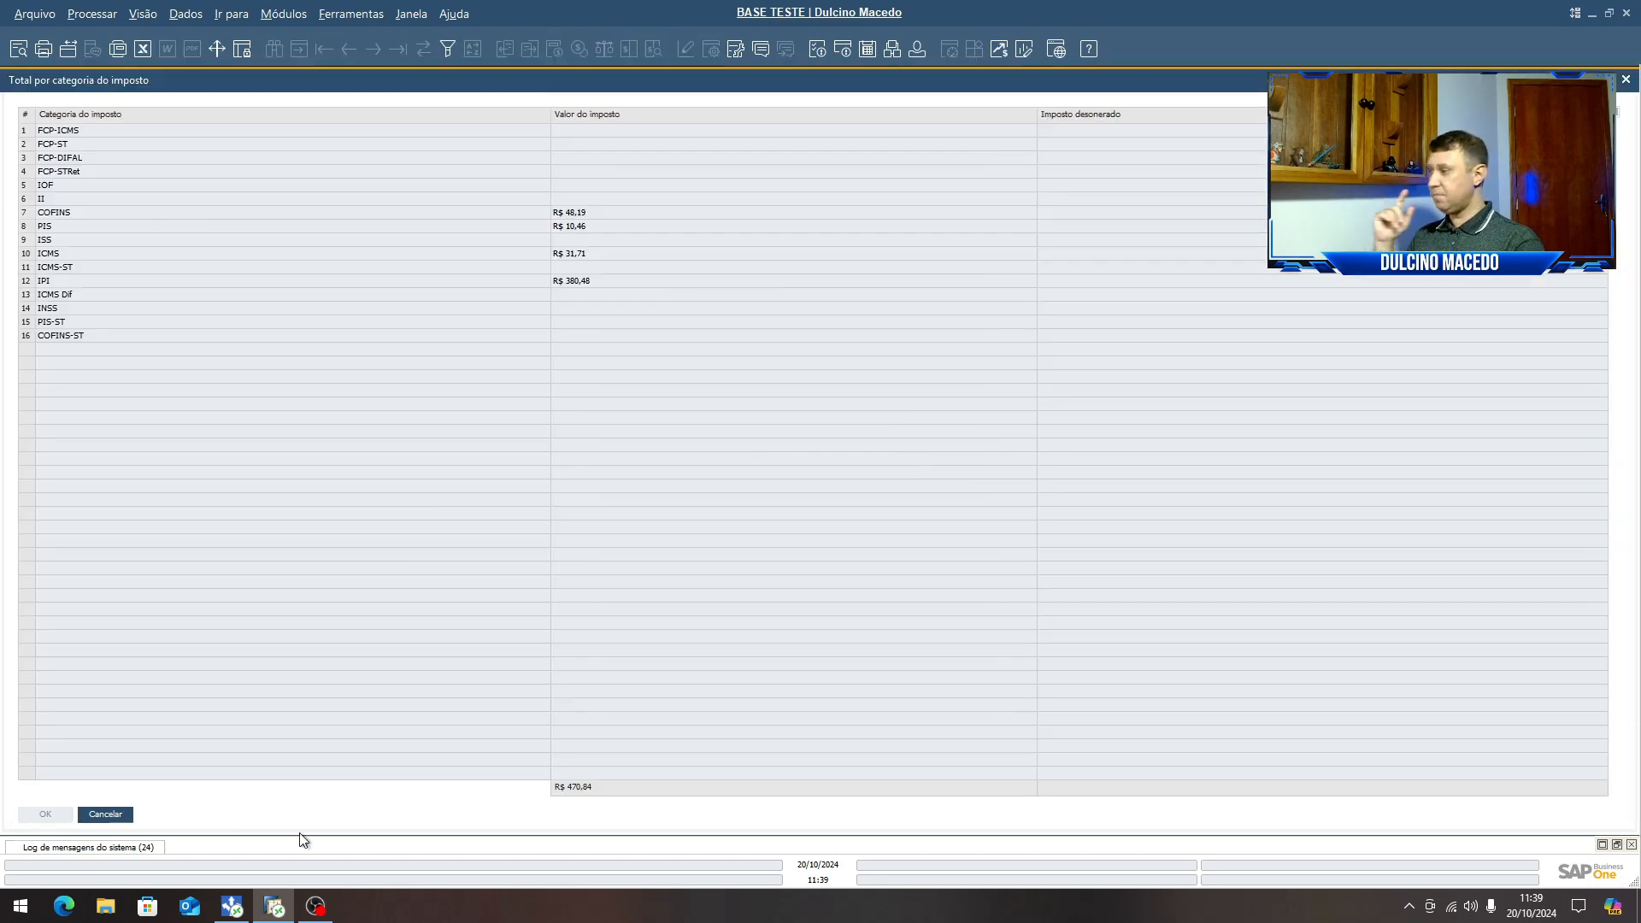
click(107, 814)
click(206, 812)
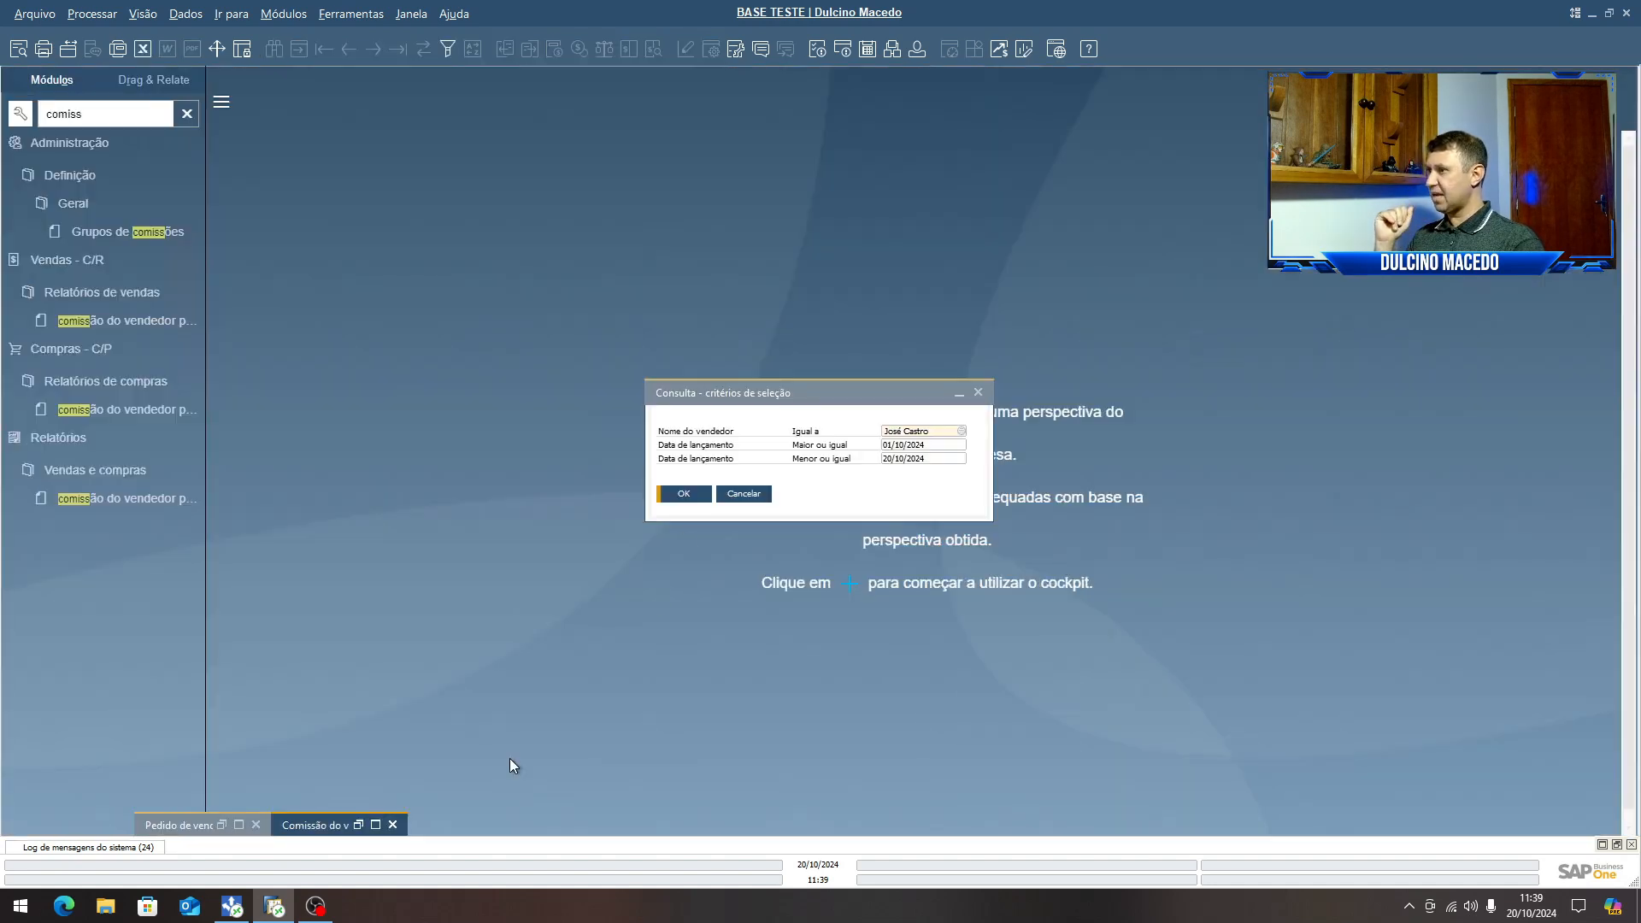
- Return to the commission report and verify the total commission in the Windows Calculator by computing 634,13 × 7%, then close the calculator
click(376, 825)
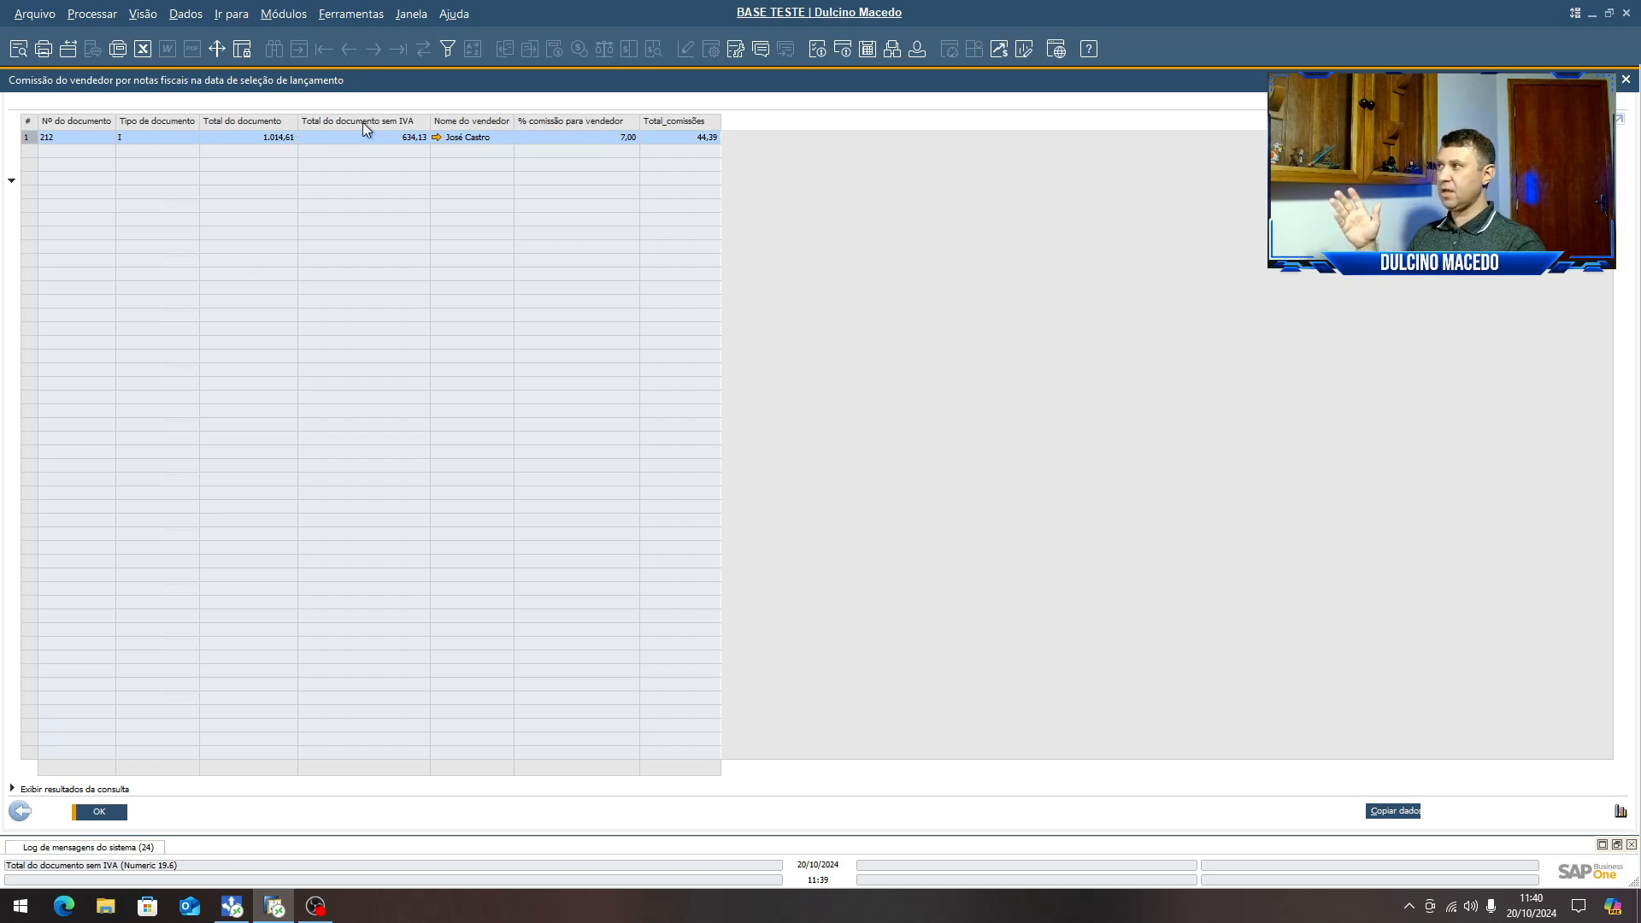
click(21, 906)
text(calc)
key(Return)
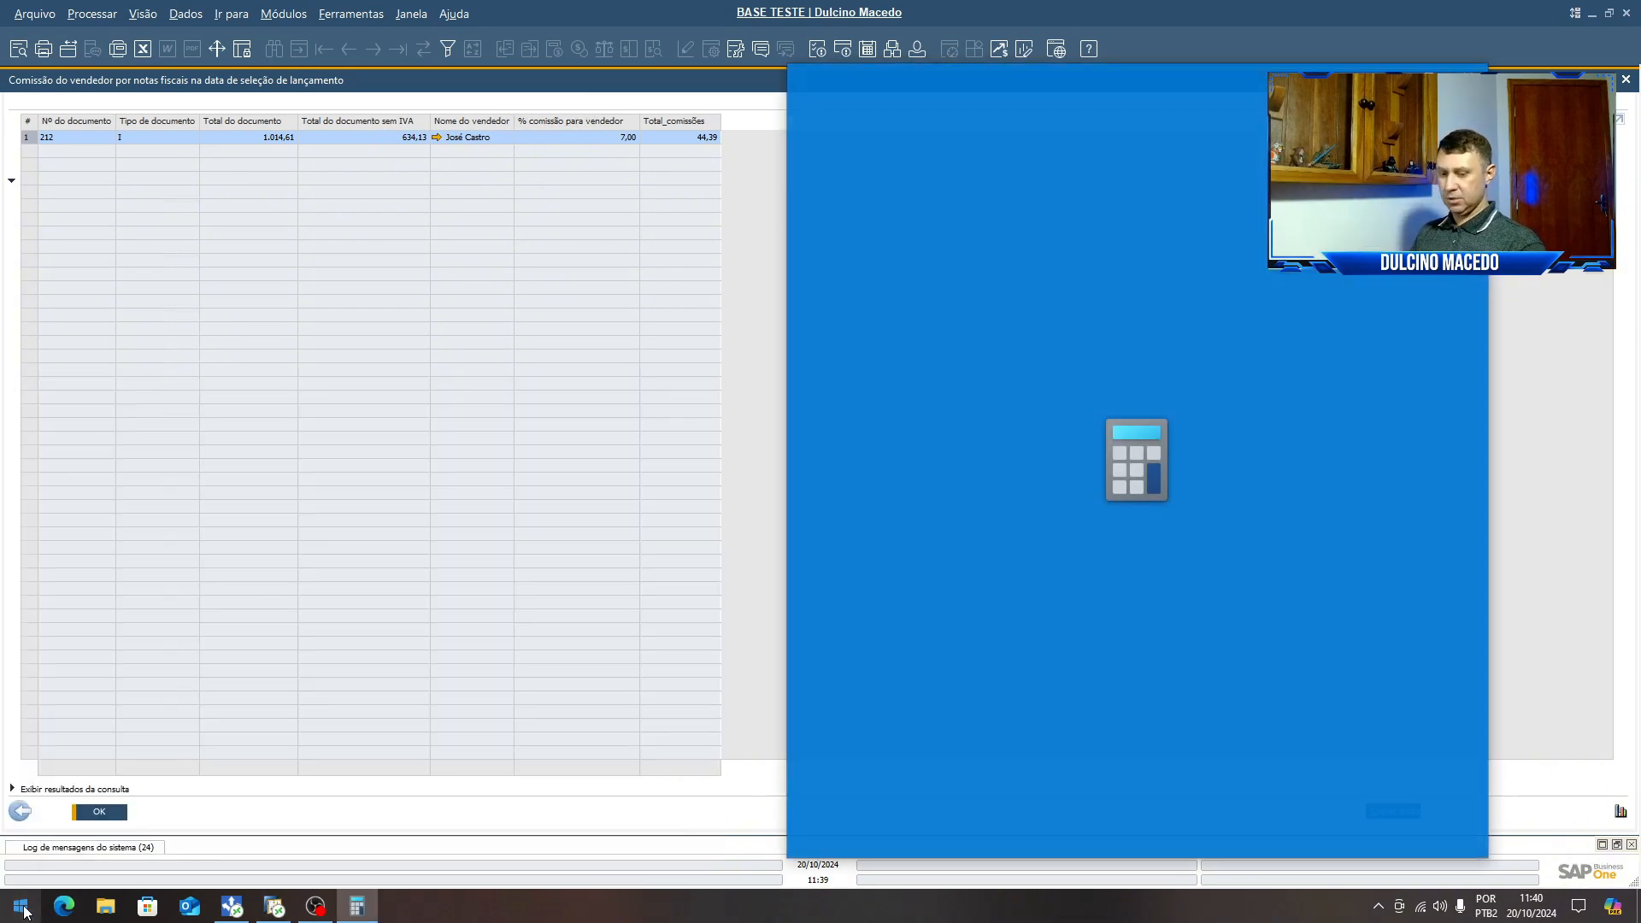
text(634)
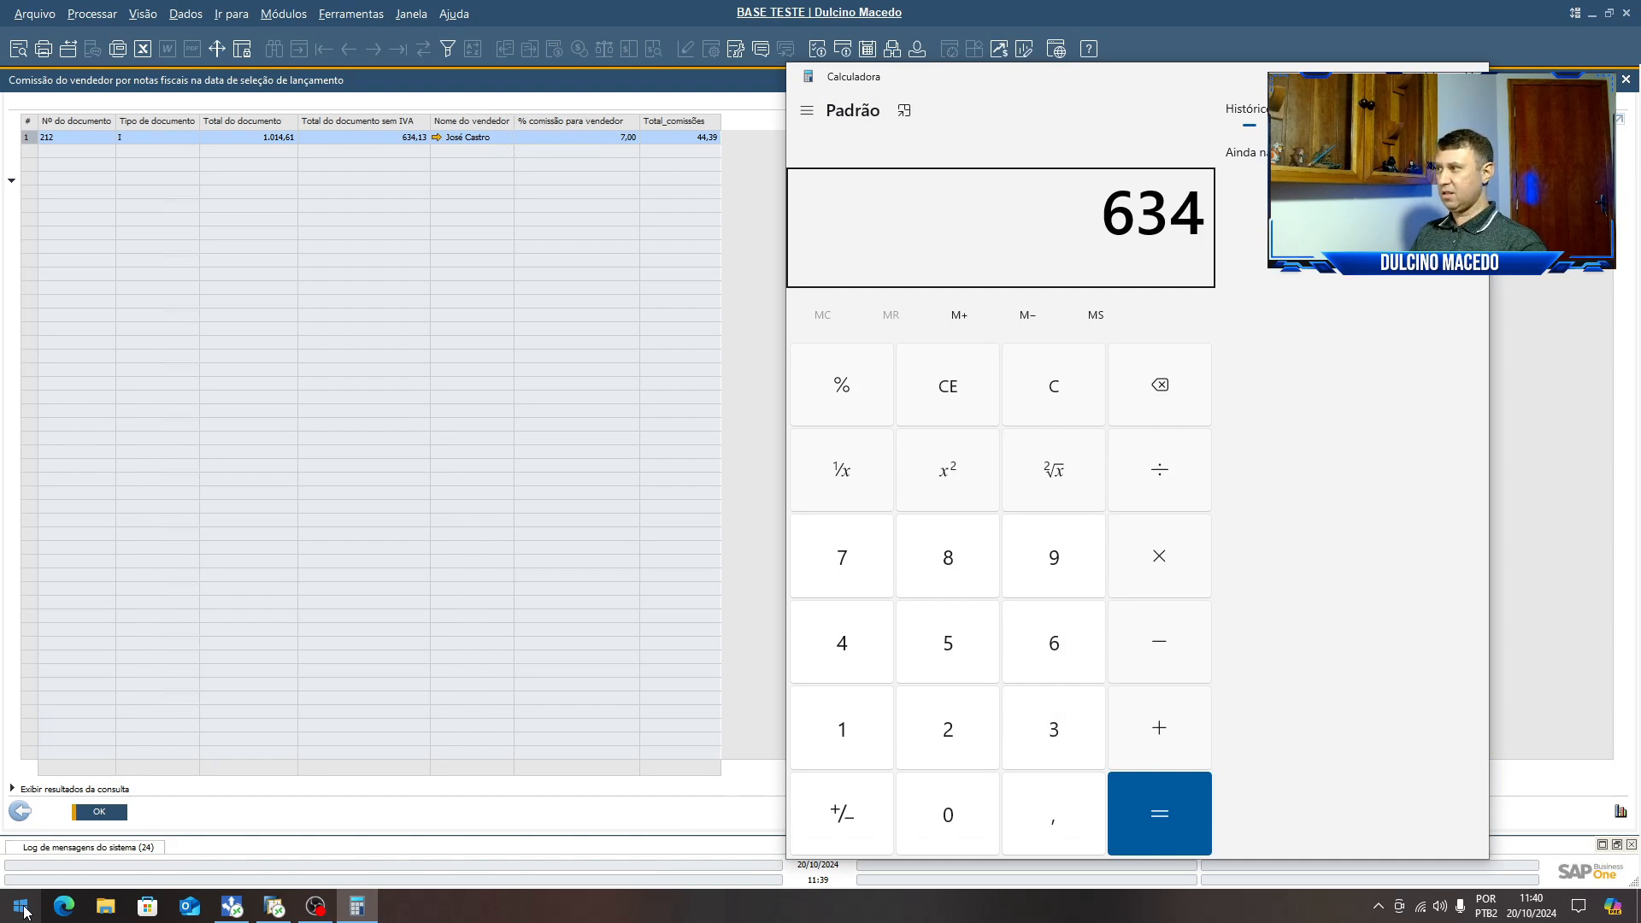
text(,13*7)
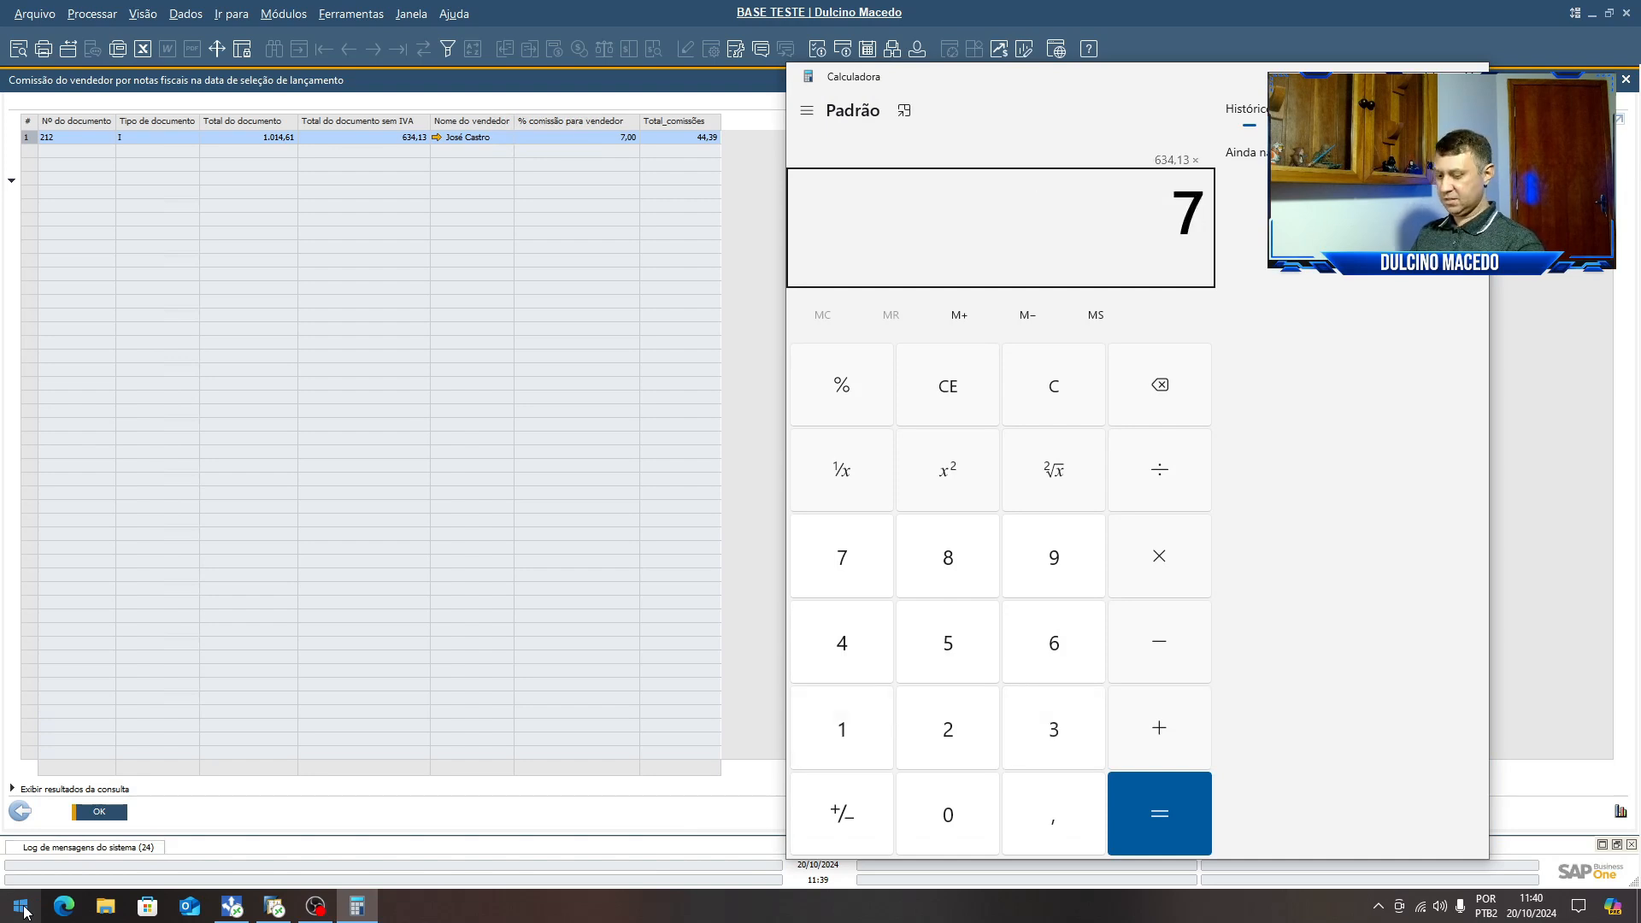
text(%)
key(Return)
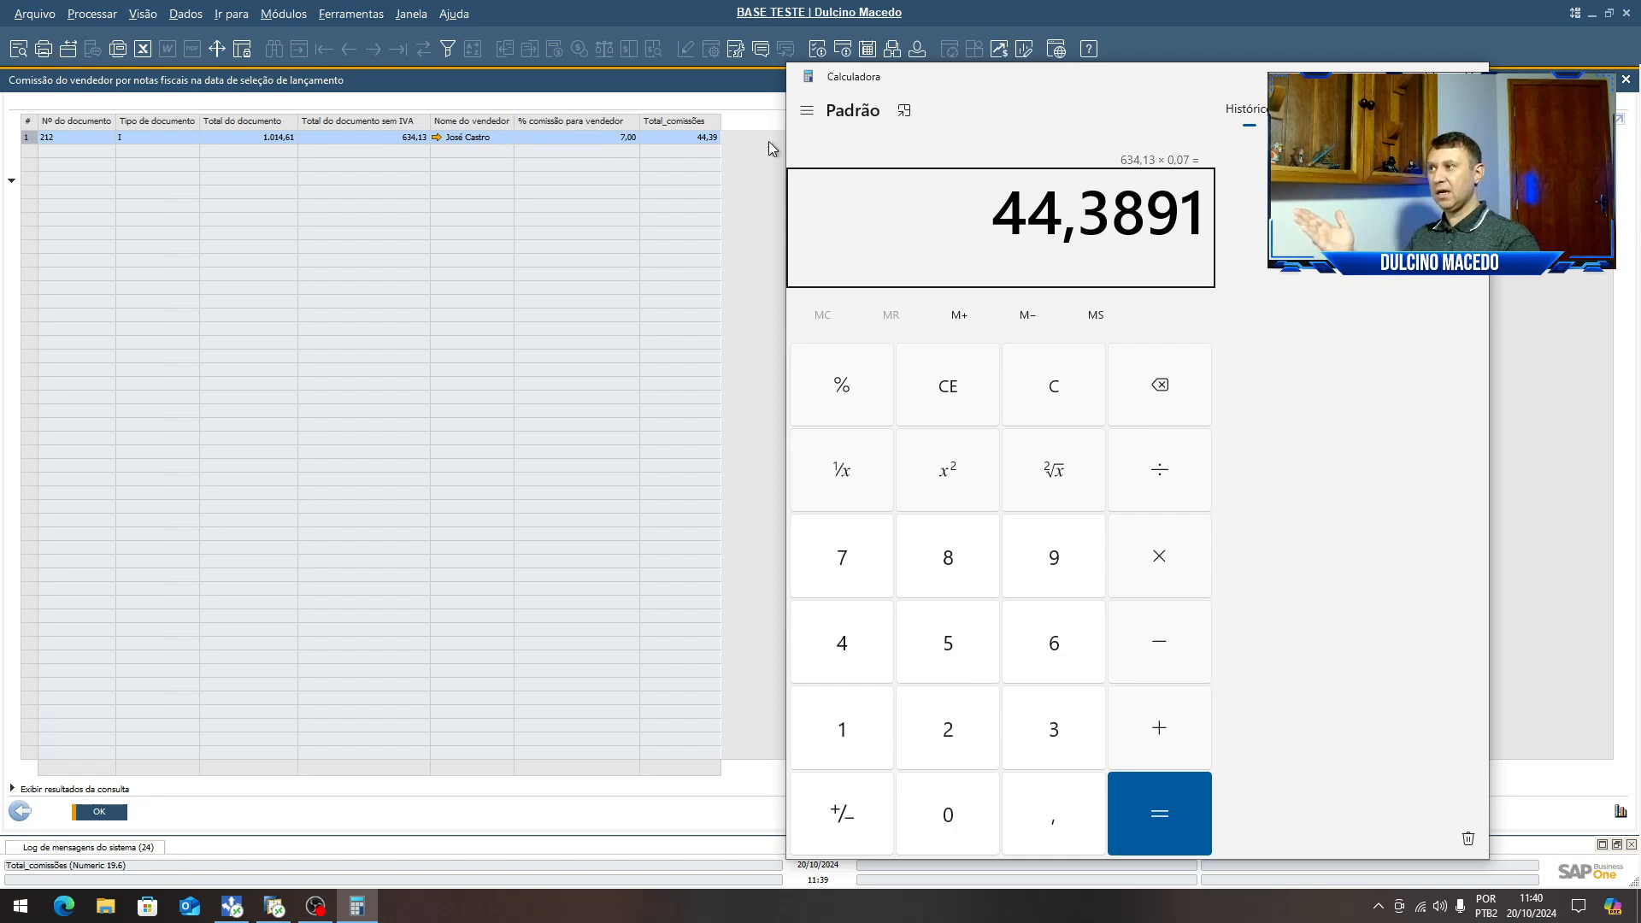
key(alt+F4)
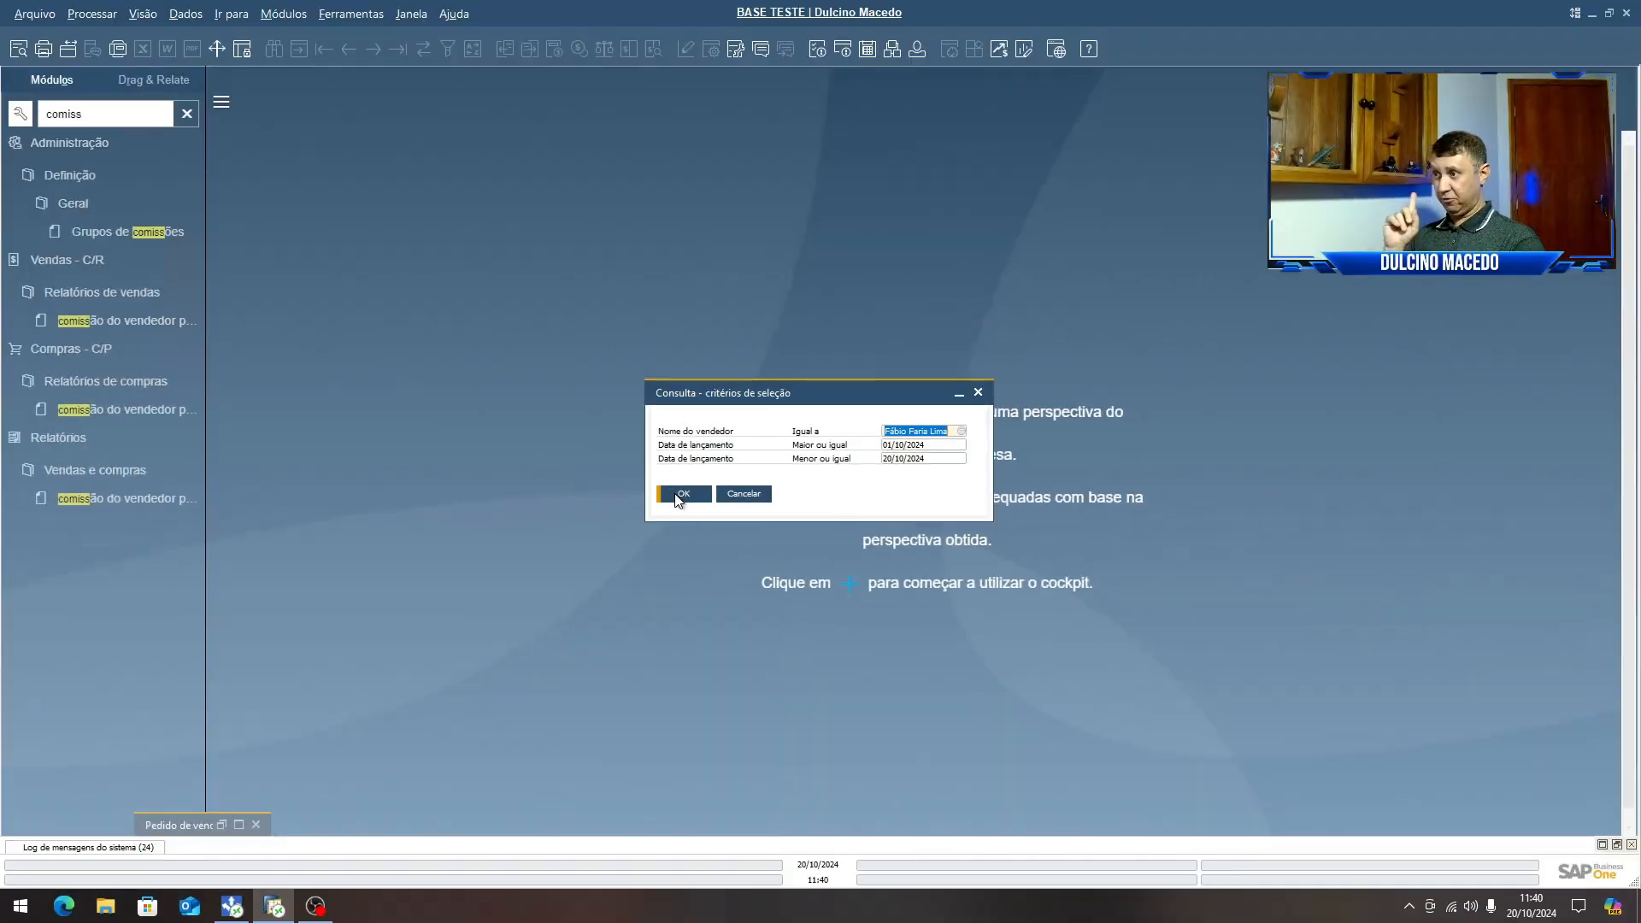
- Run the commission report for the preselected salesperson, then search the sales orders by that same salesperson
click(637, 504)
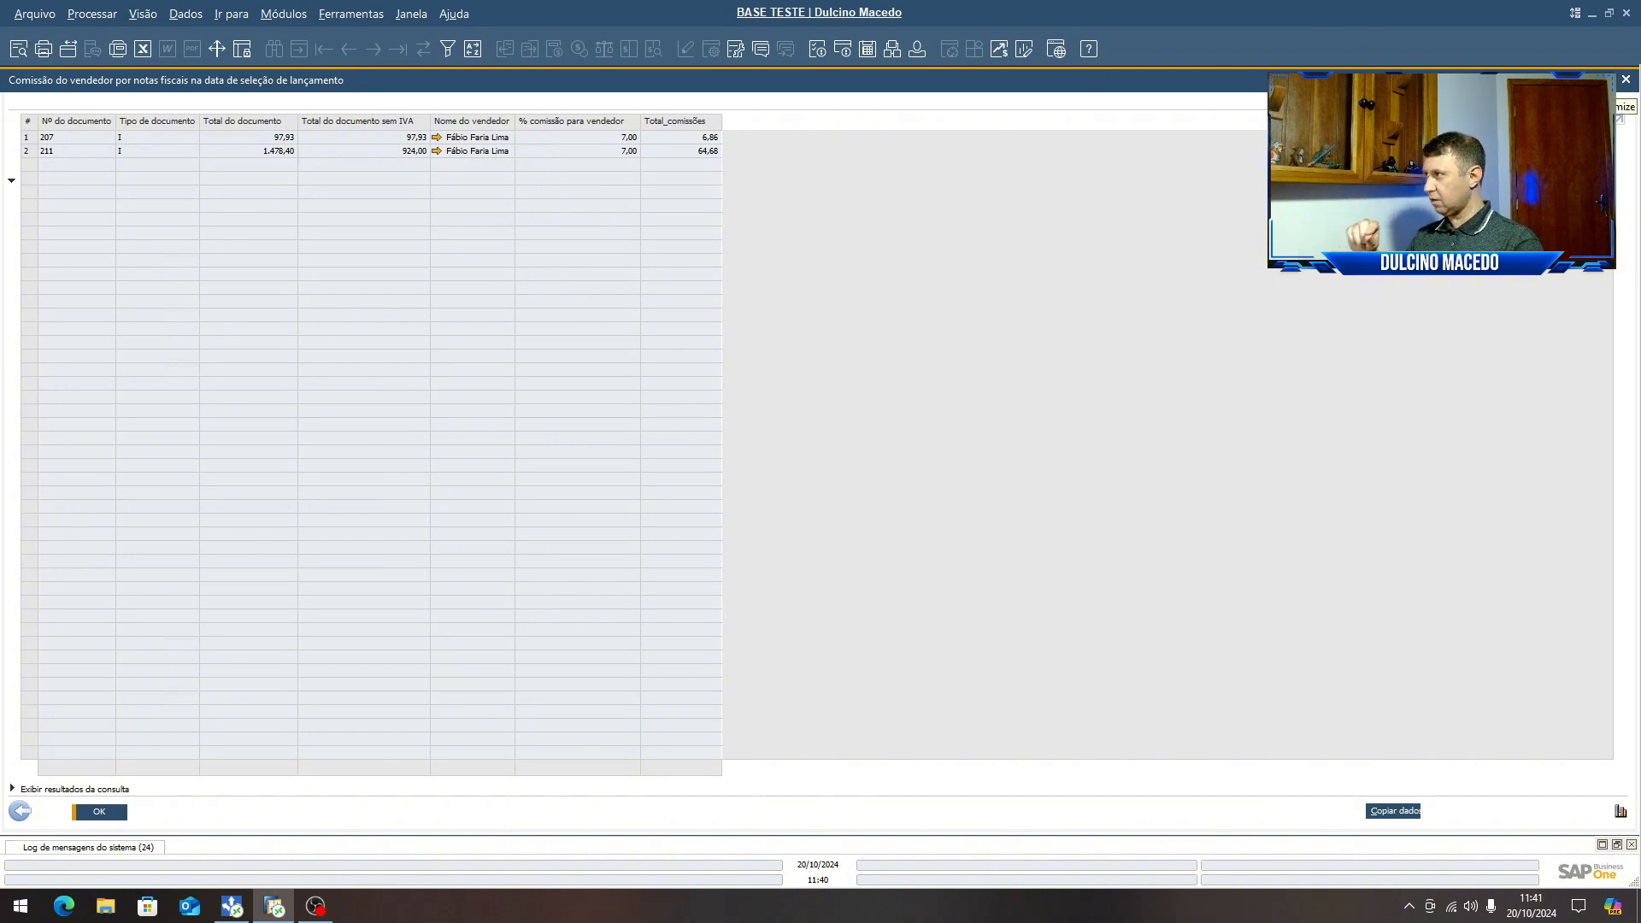
click(1588, 79)
drag(119, 113, 4, 101)
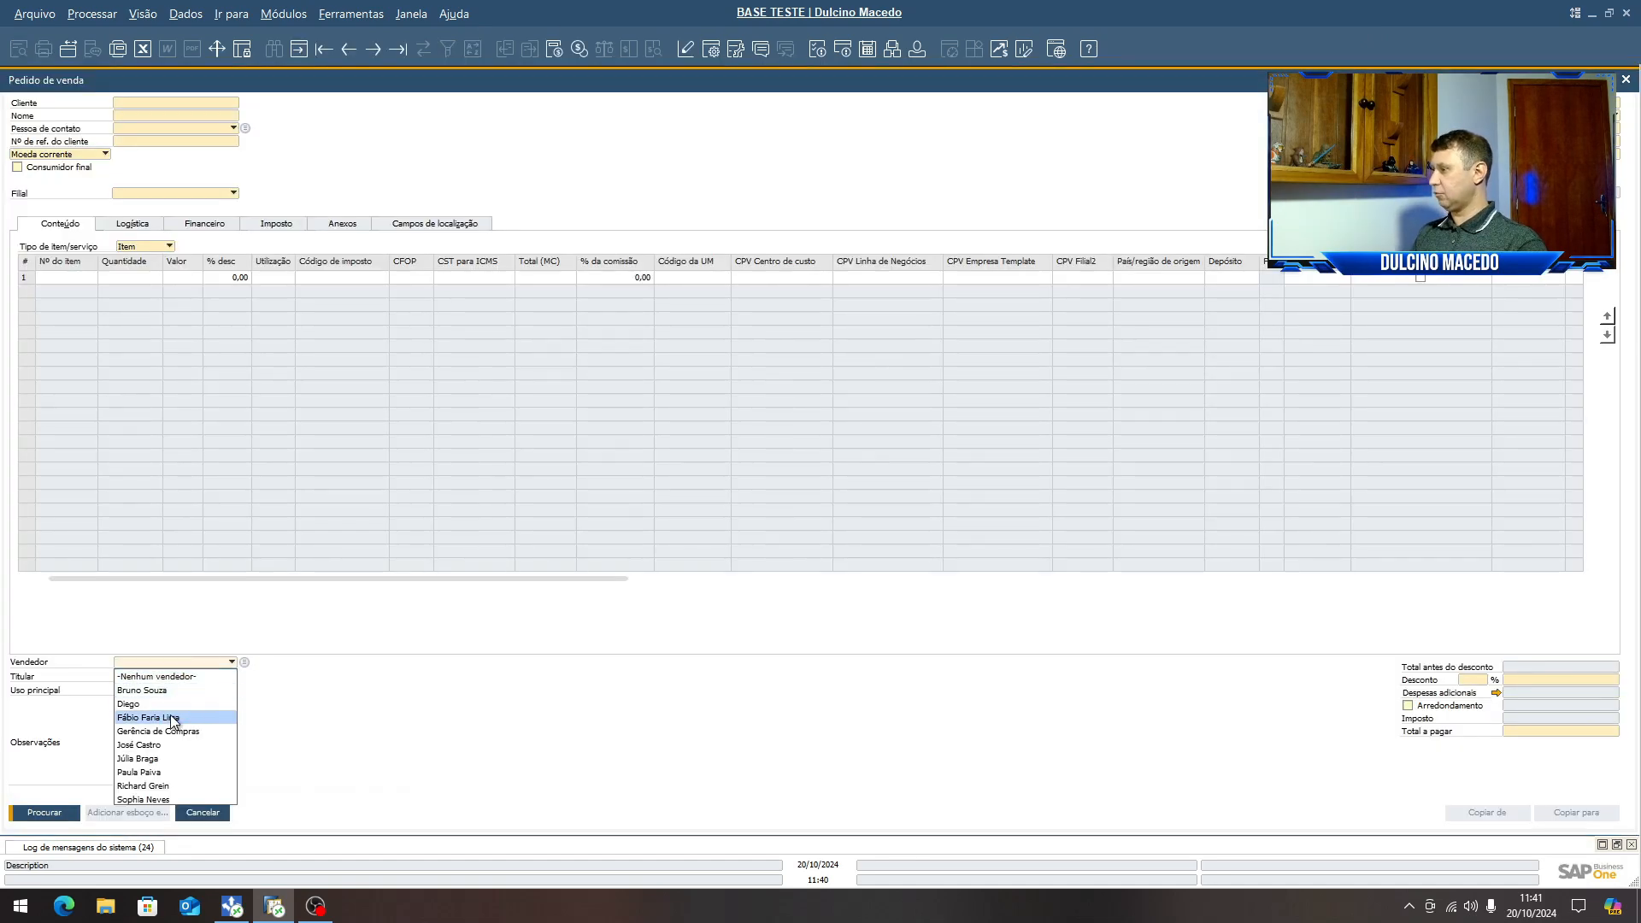
click(169, 719)
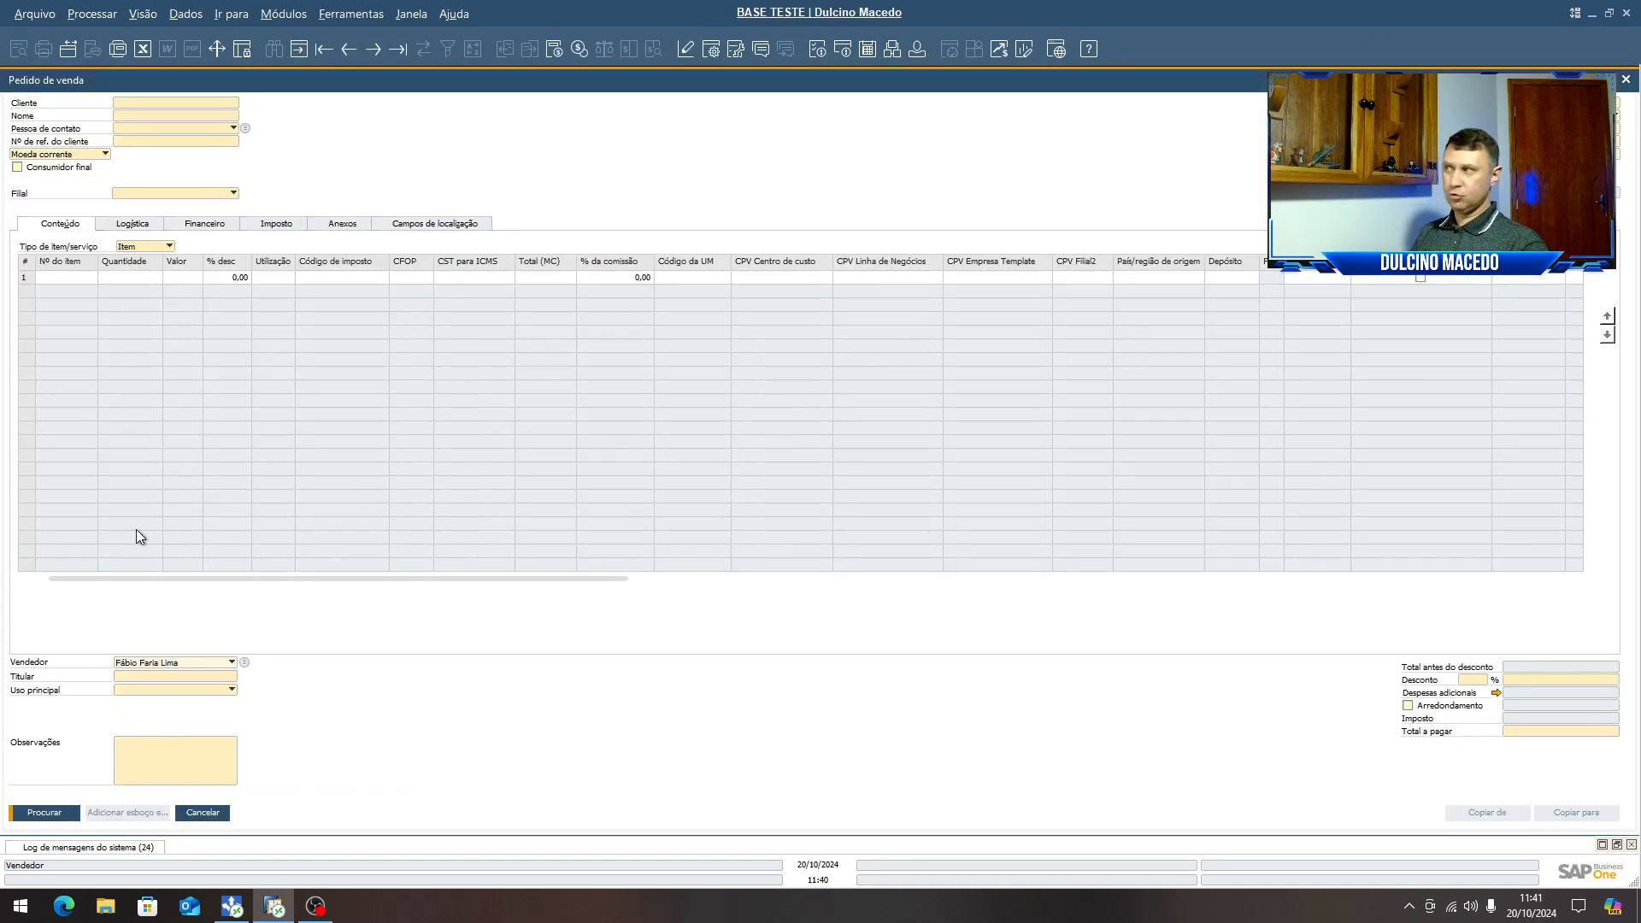
key(Return)
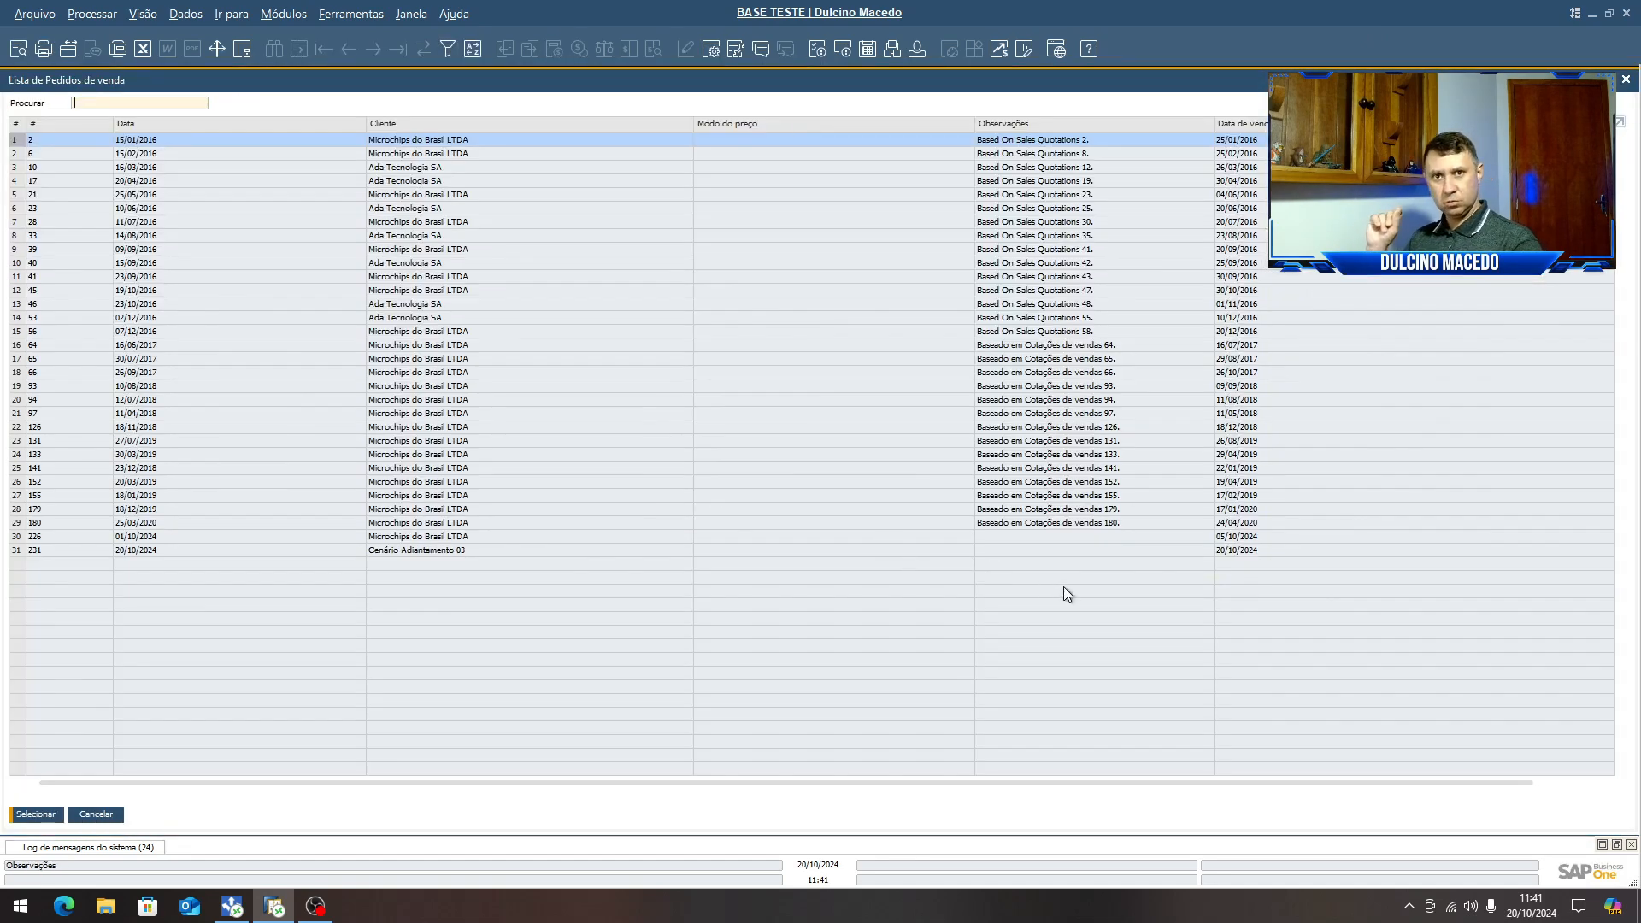
- Open sales order 226 from the search results and trace it through its delivery to its outgoing invoice to check the line commissions
click(381, 539)
click(362, 553)
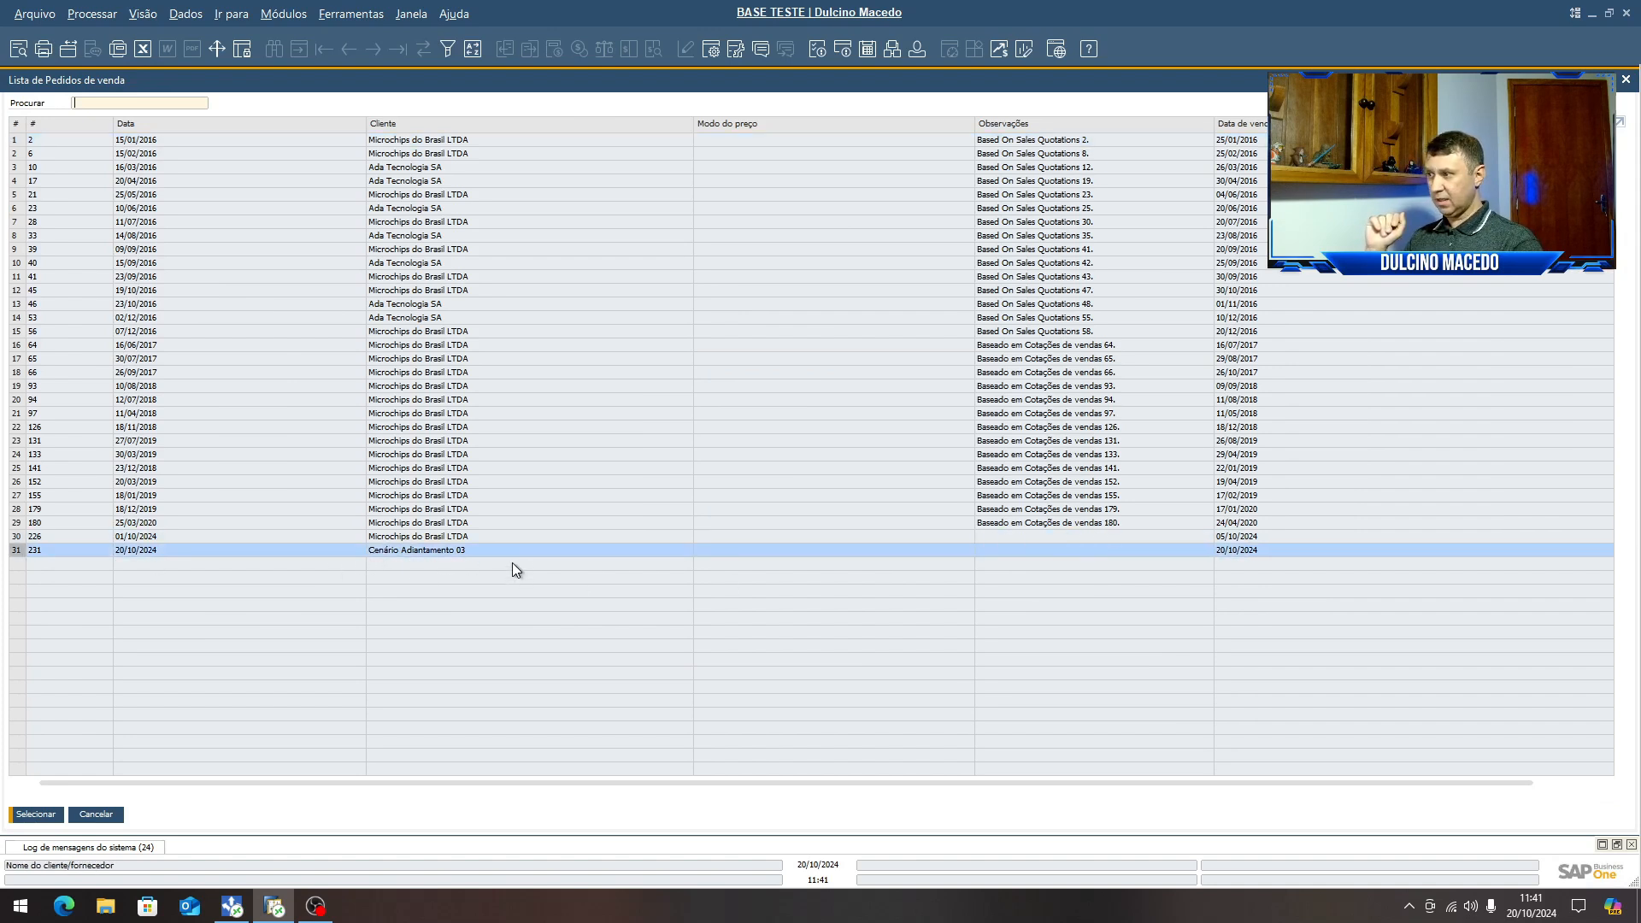
double_click(212, 535)
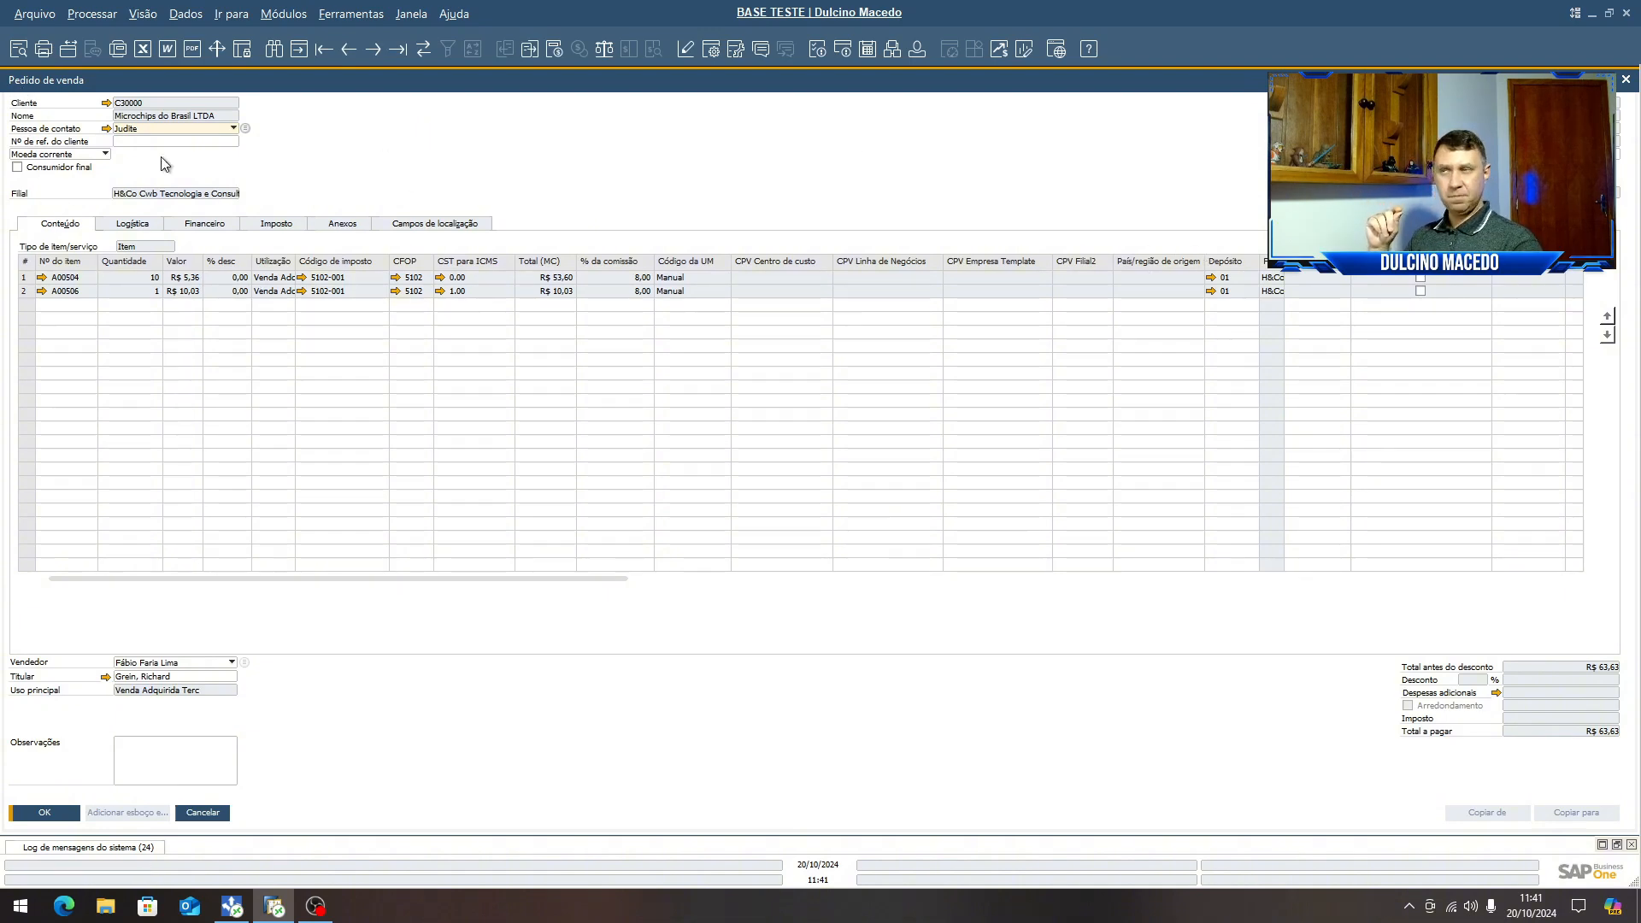
click(530, 49)
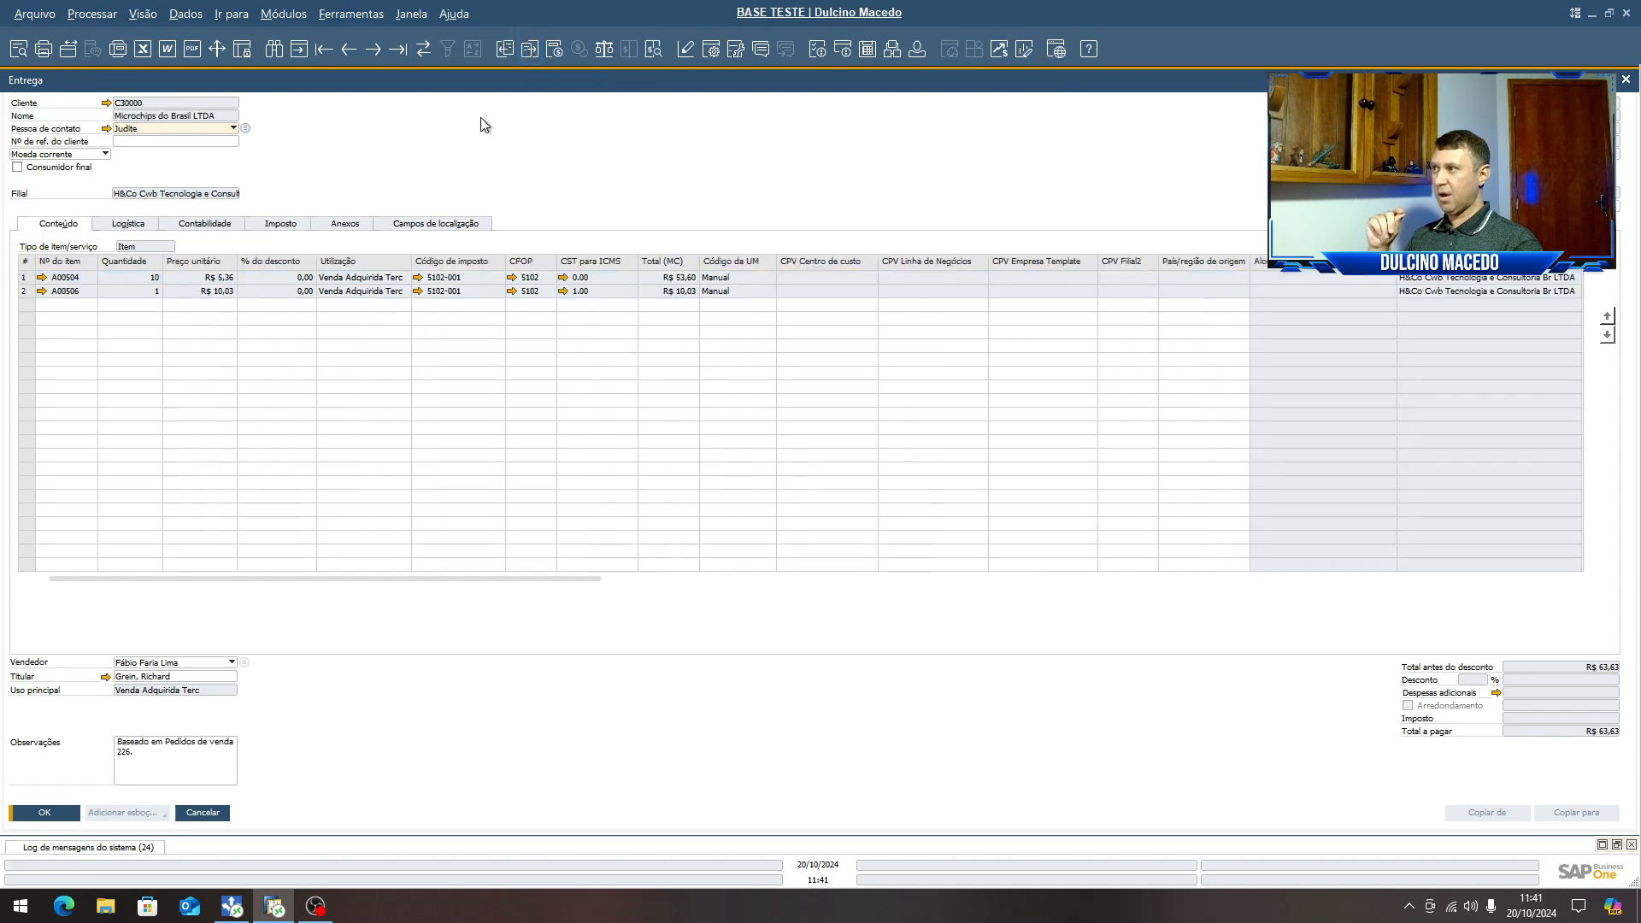
click(424, 49)
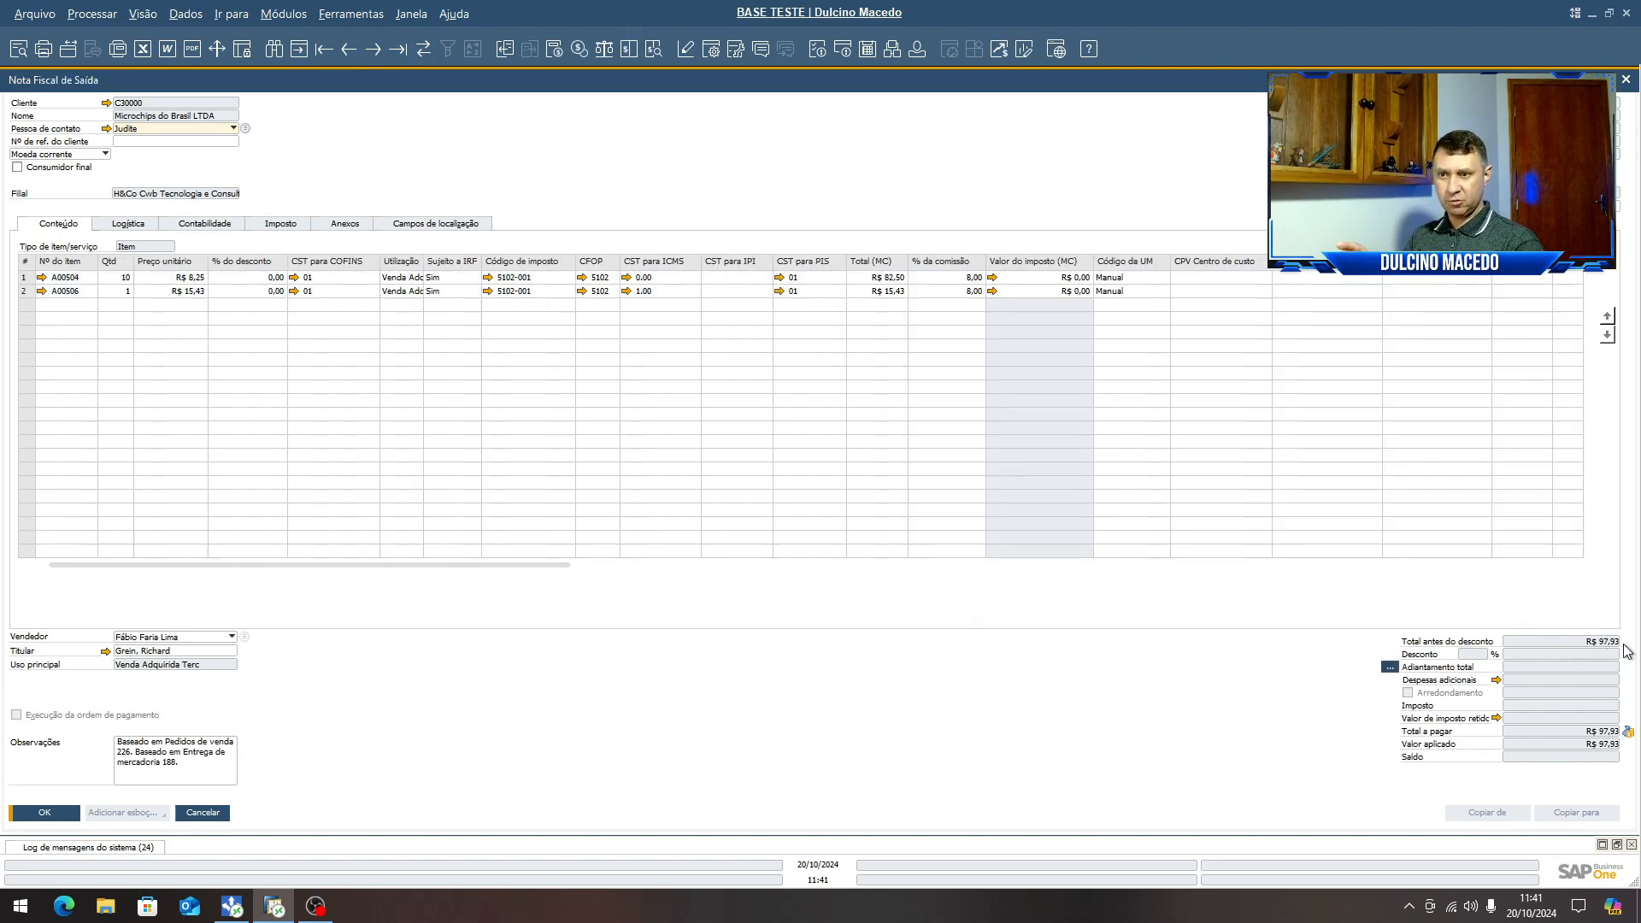
click(1627, 81)
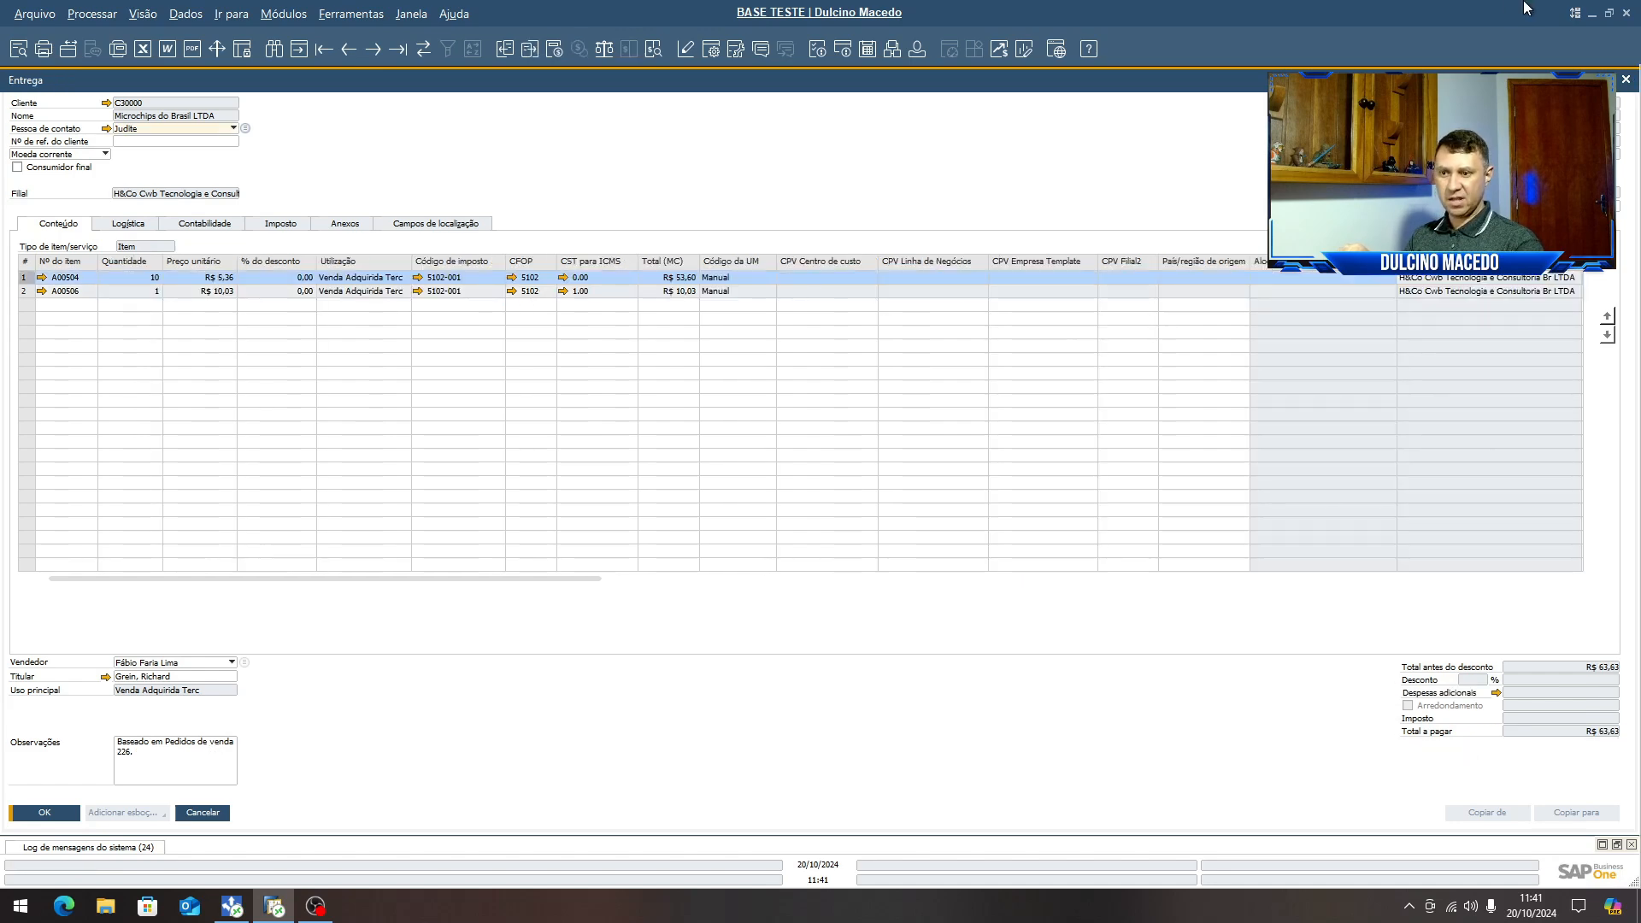
click(1593, 79)
click(1592, 79)
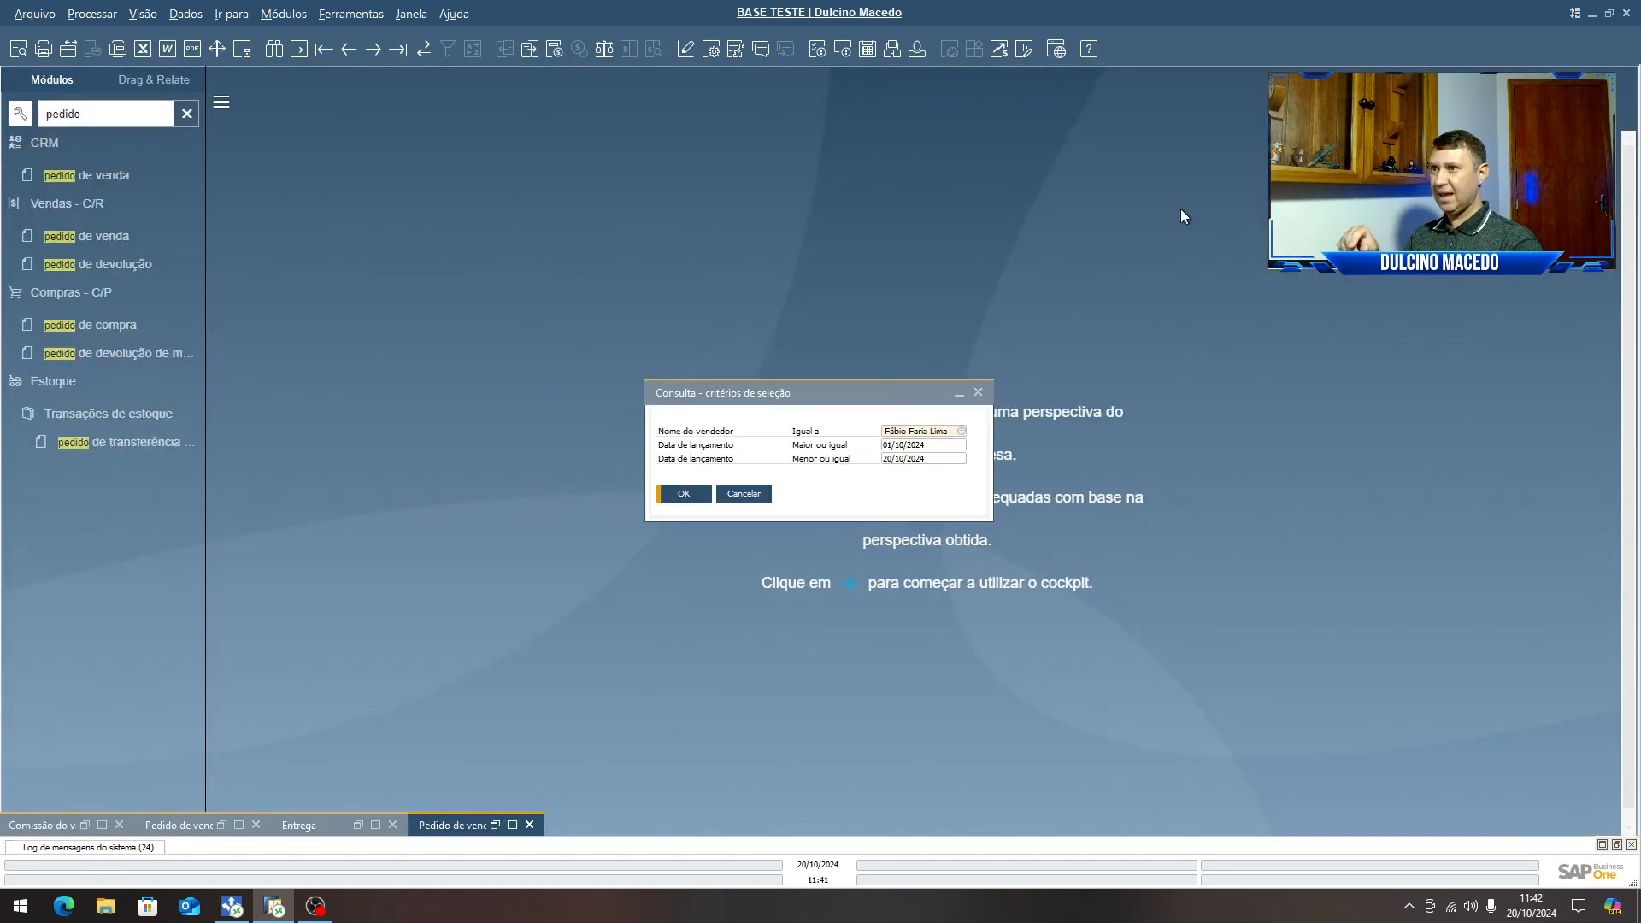
- Review the commission report's percentages again, go back to its selection criteria, and bring sales order 226 back up
click(102, 825)
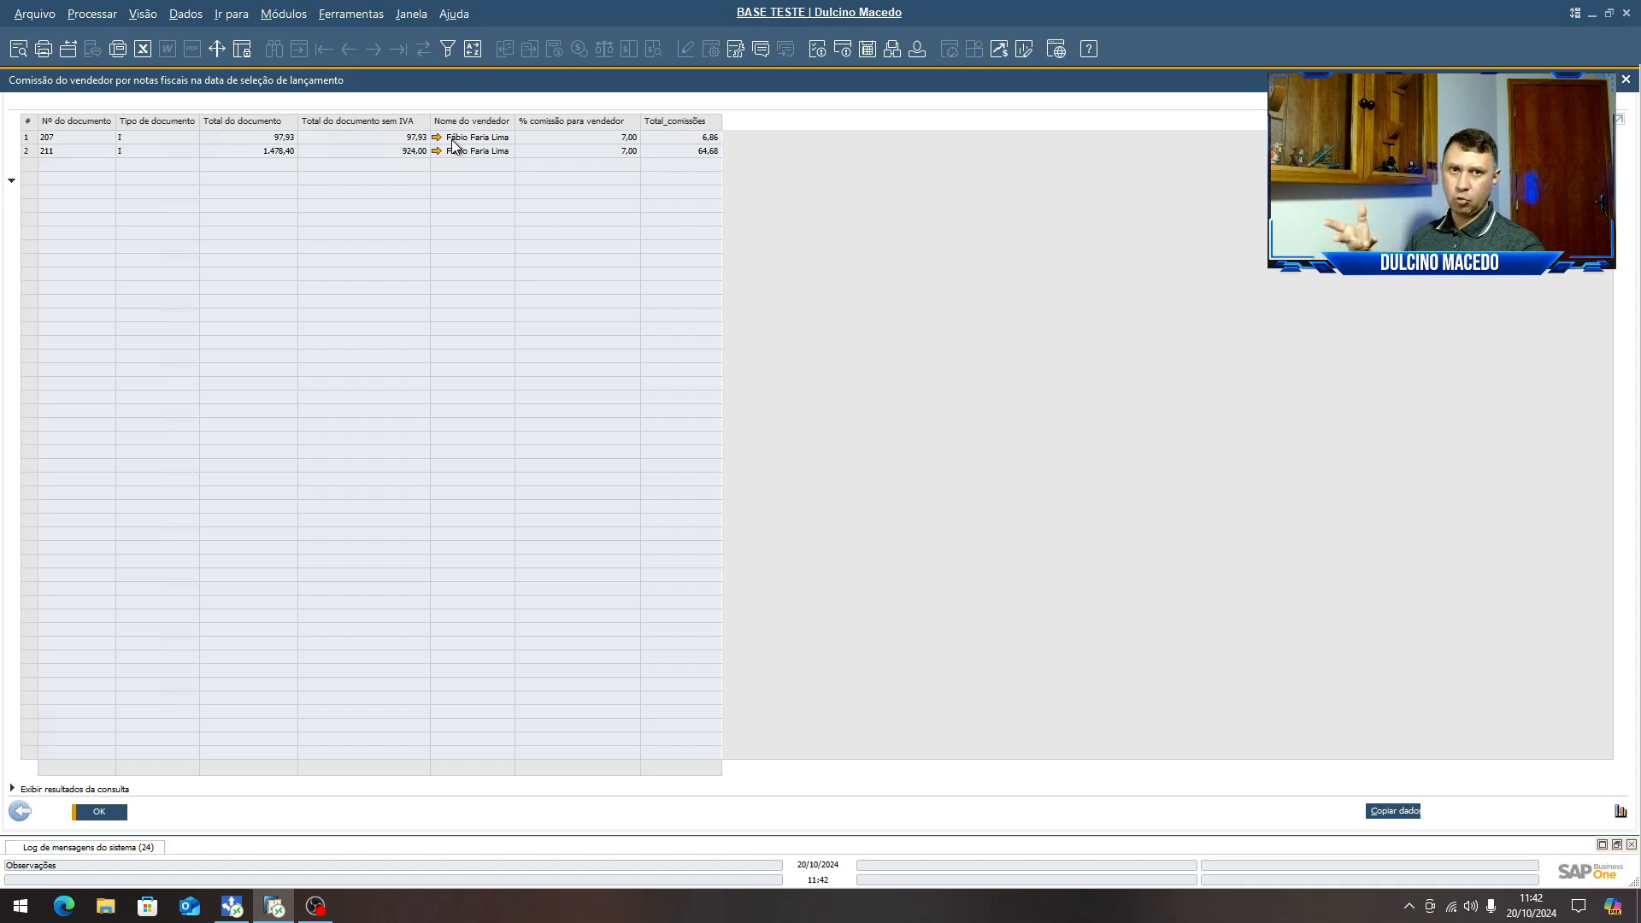
click(20, 811)
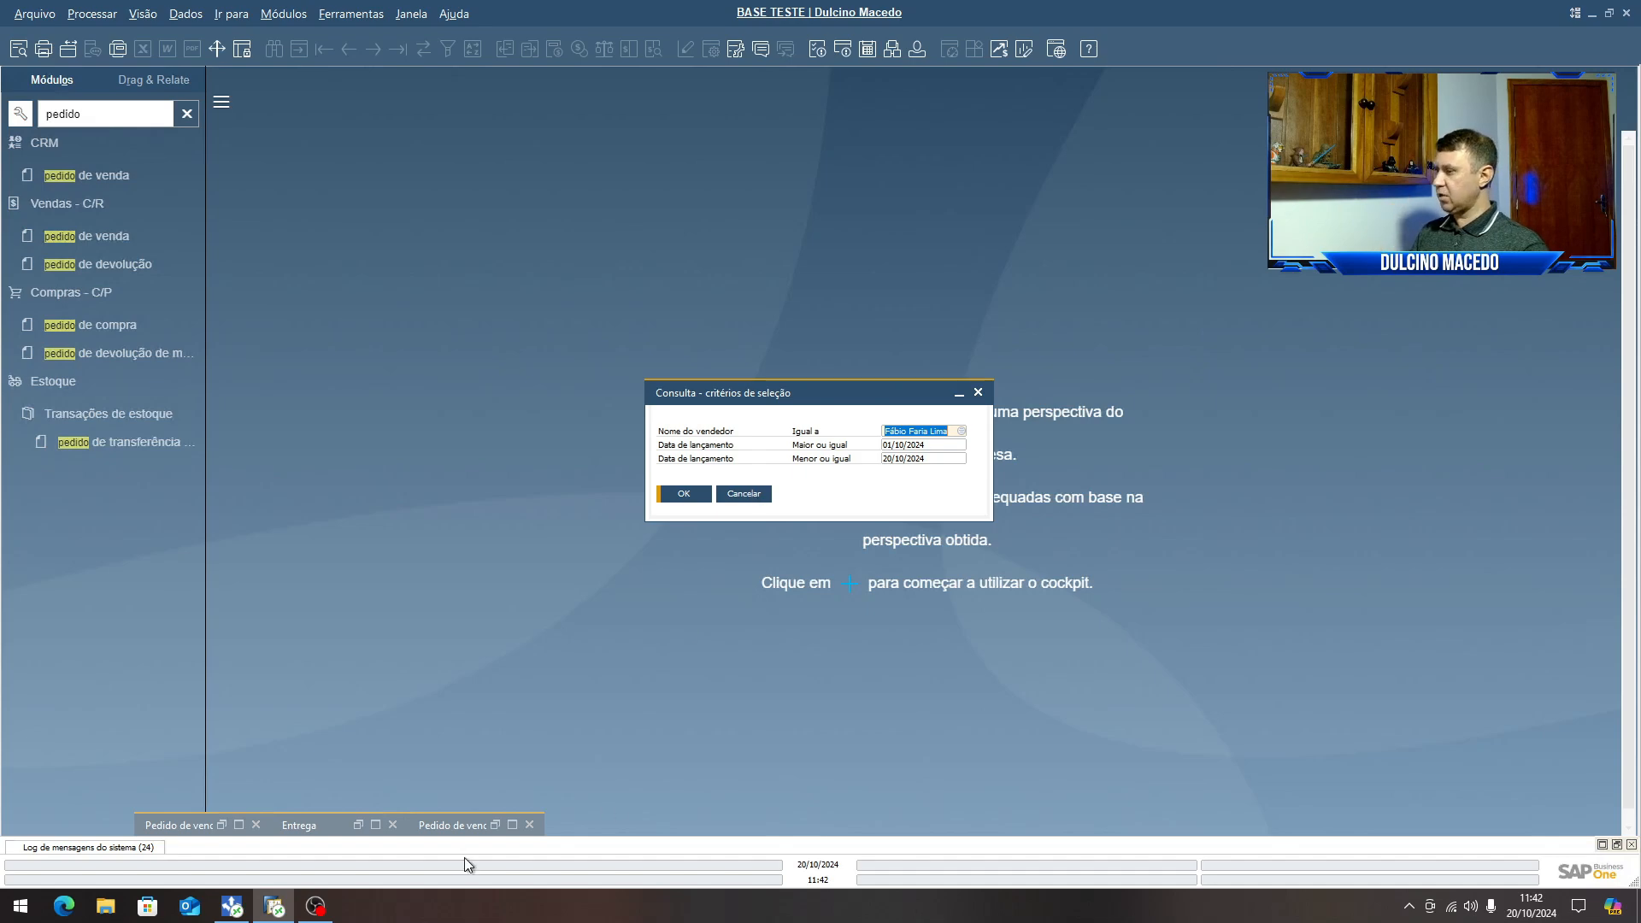
click(453, 825)
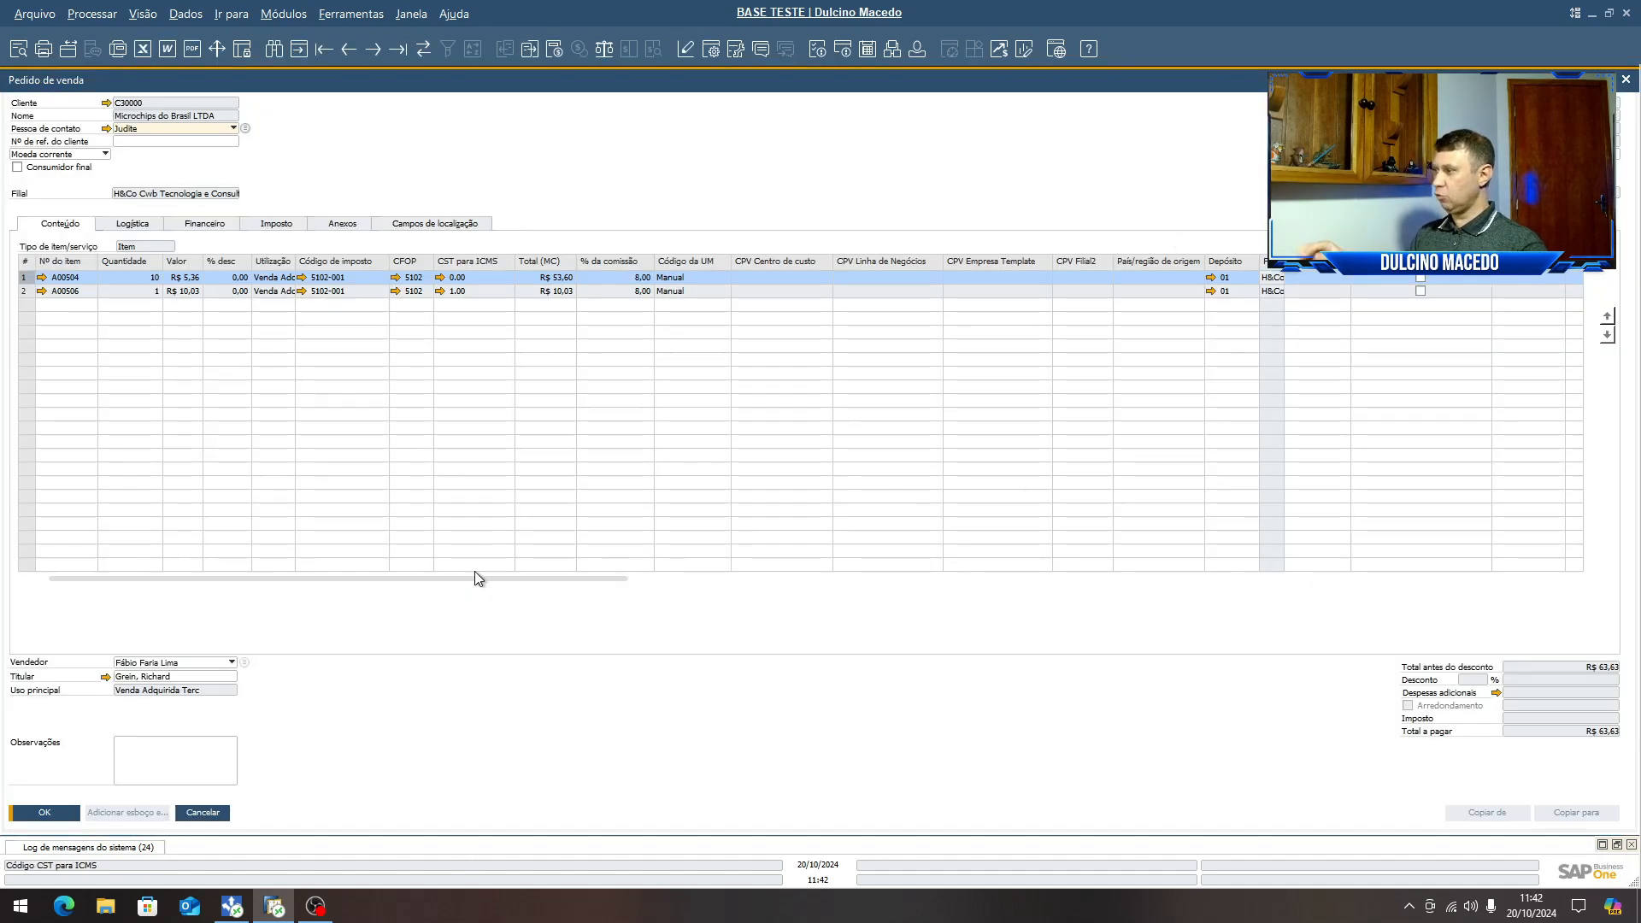
- Start a new sales order for the customer Teste propriedades and add item A00001 with a product-sale usage
click(302, 51)
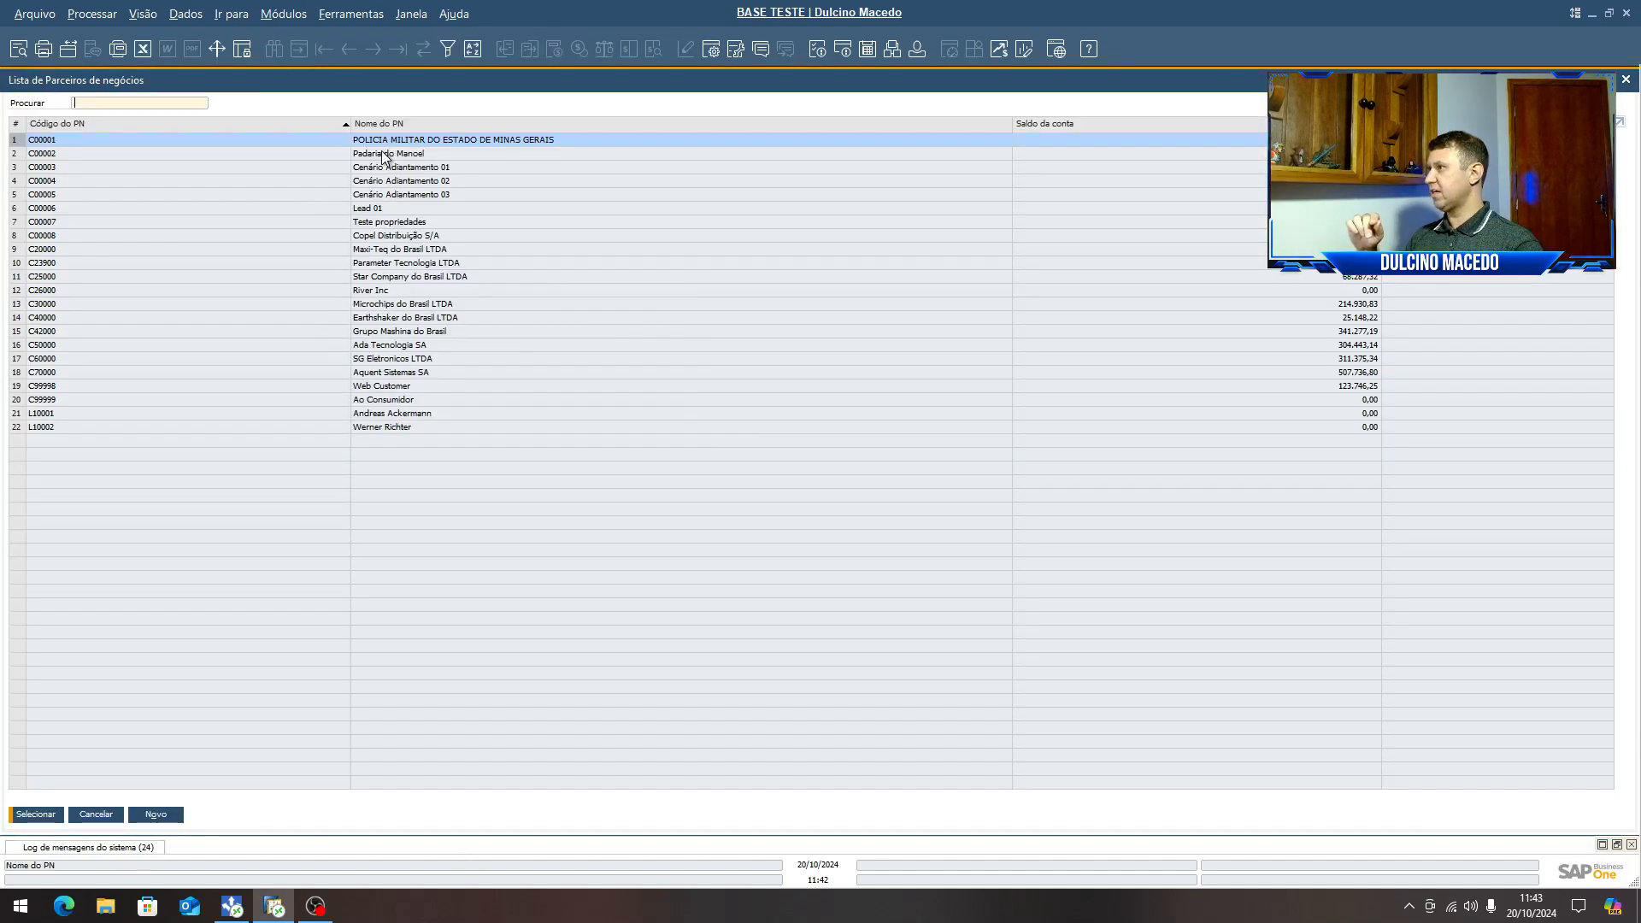
double_click(389, 221)
click(648, 462)
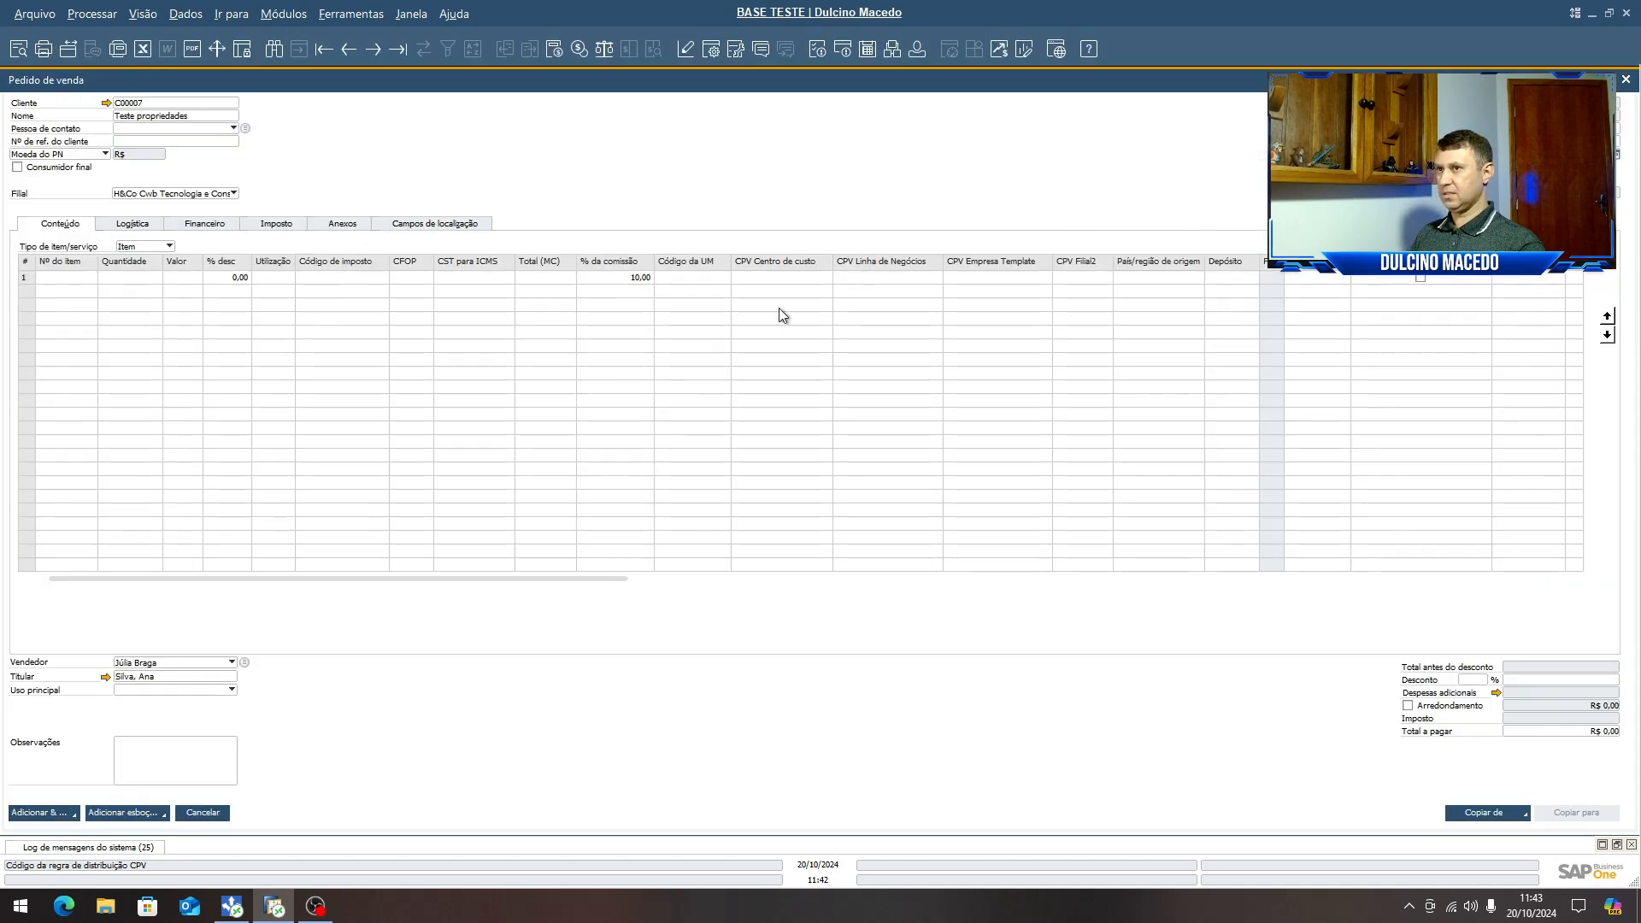
click(92, 277)
double_click(383, 156)
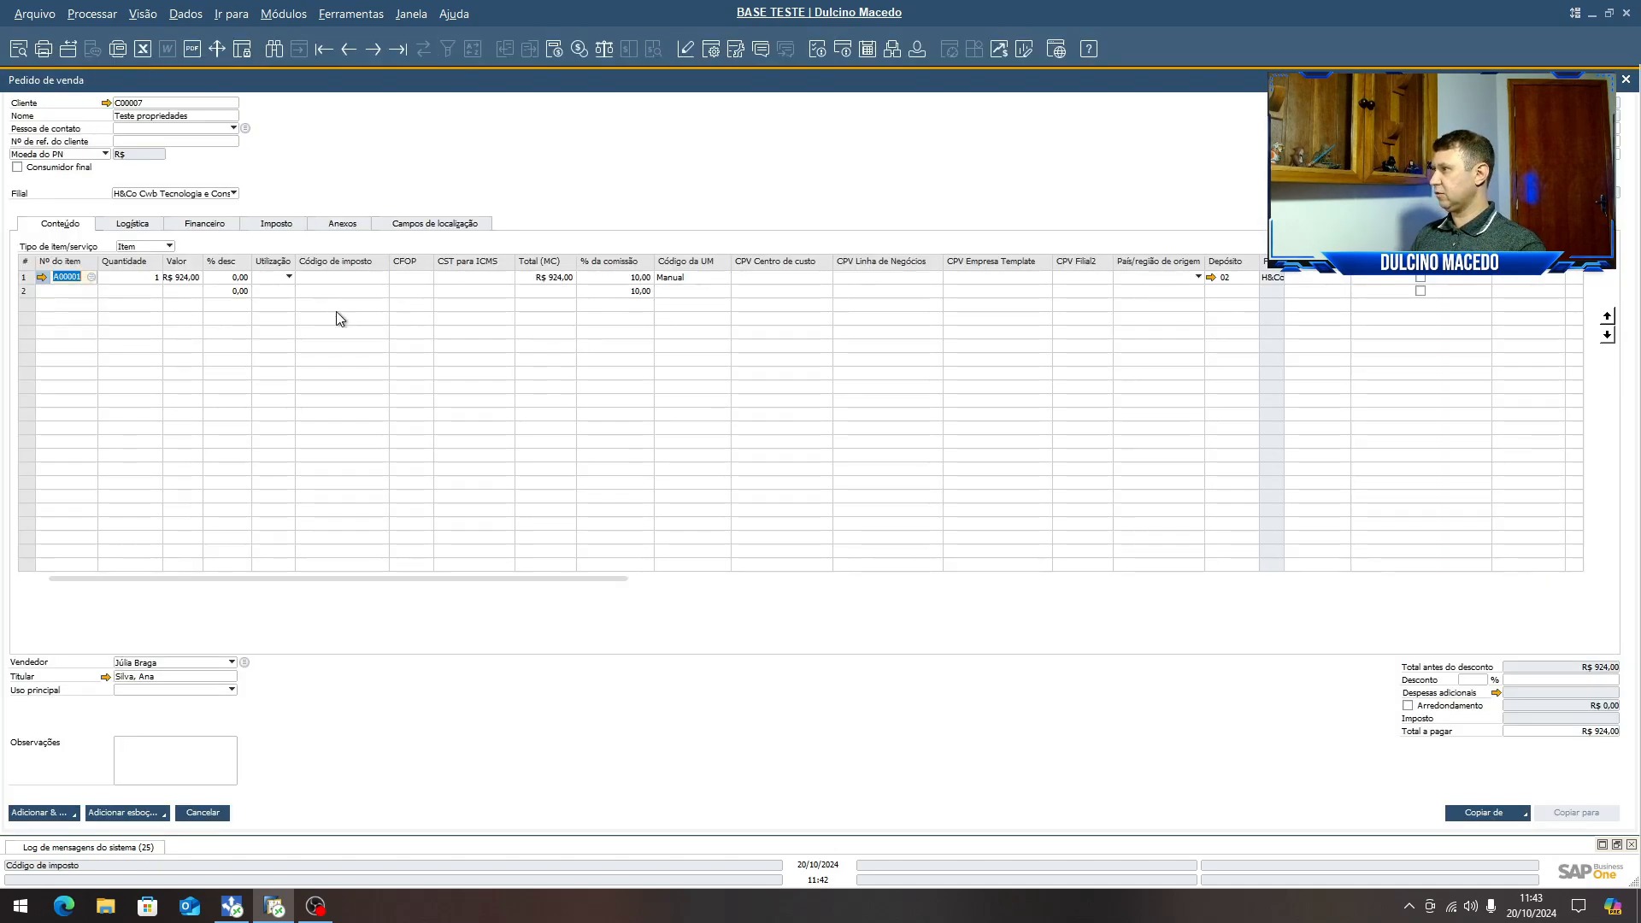
click(287, 277)
click(316, 472)
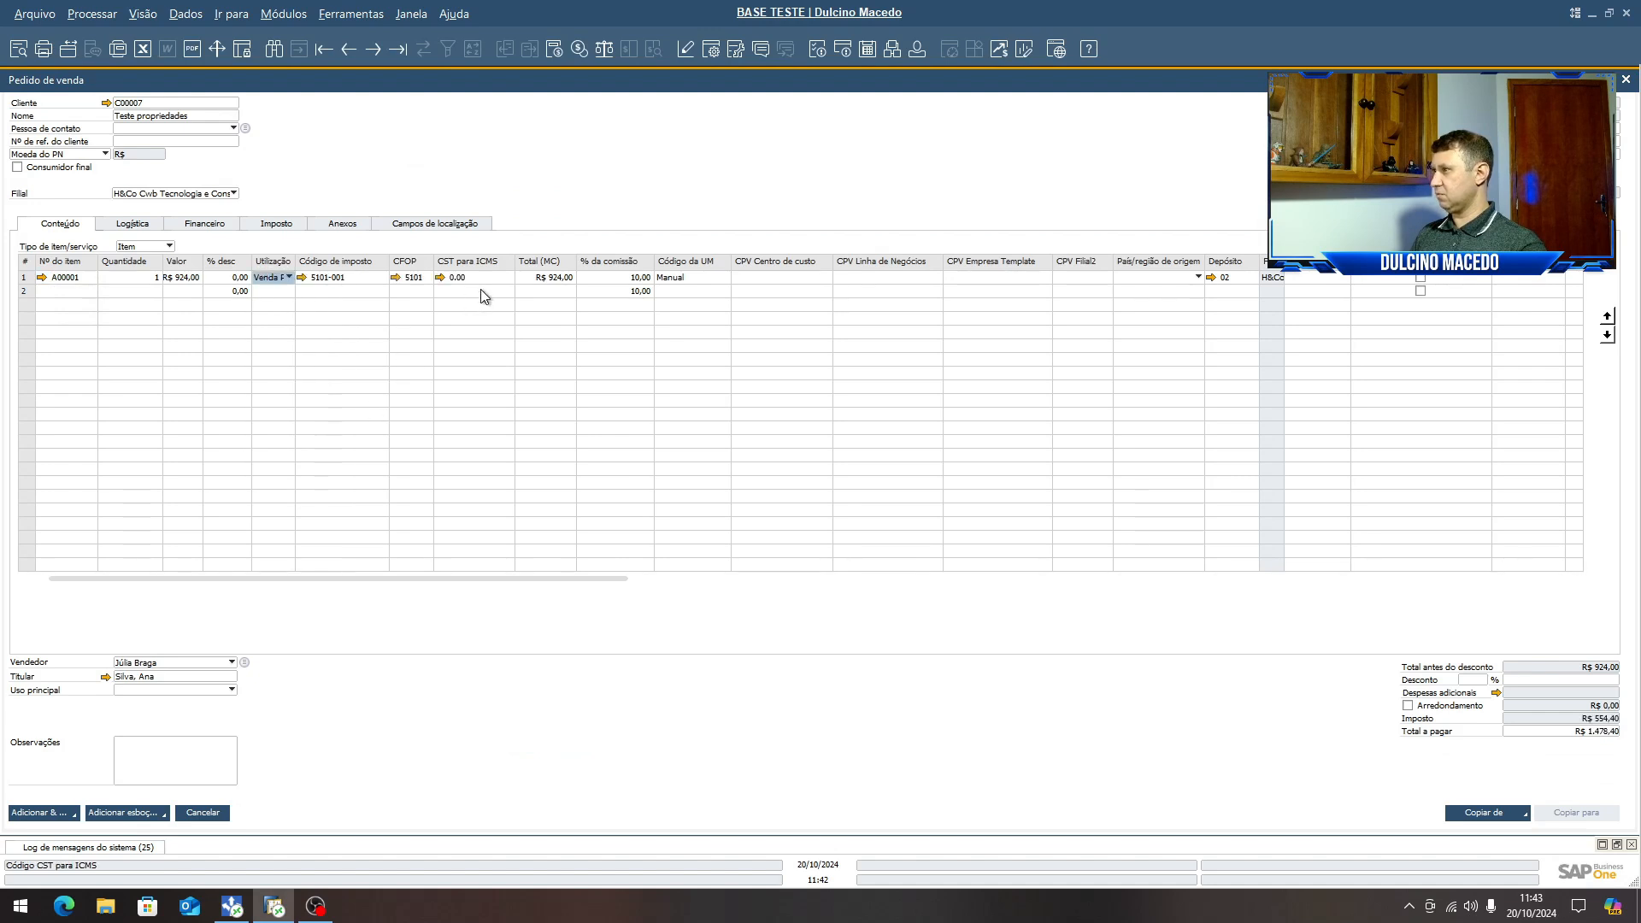
- Change the sales order's salesperson to the one with 7% commission and add the order, accepting the credit limit overrun
click(160, 677)
click(222, 664)
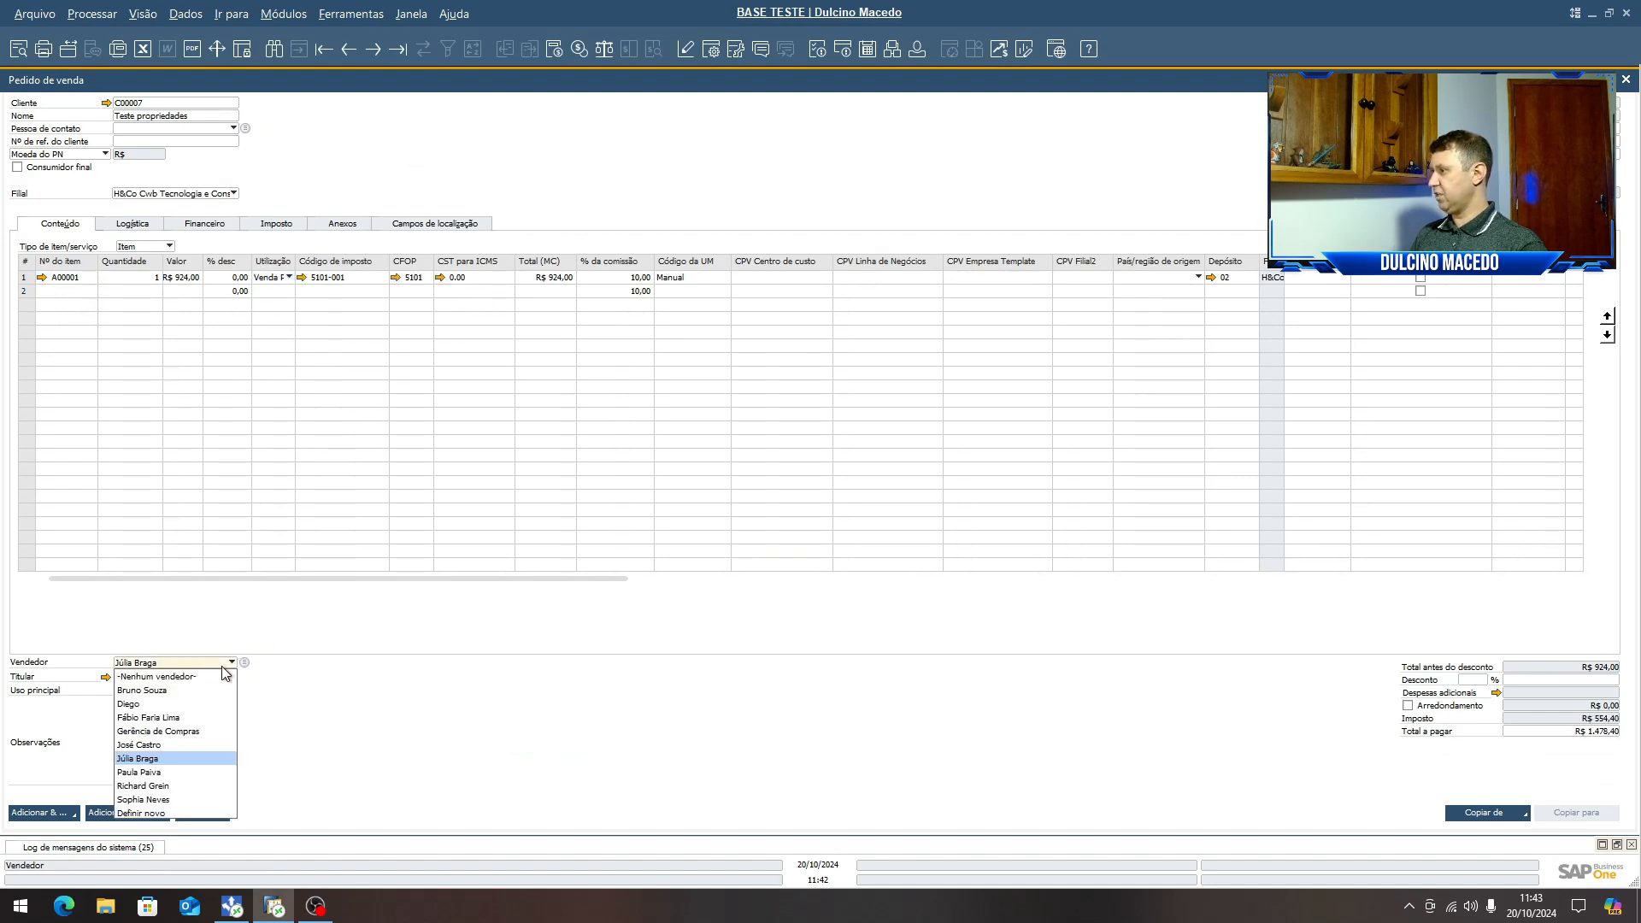
click(159, 747)
click(641, 479)
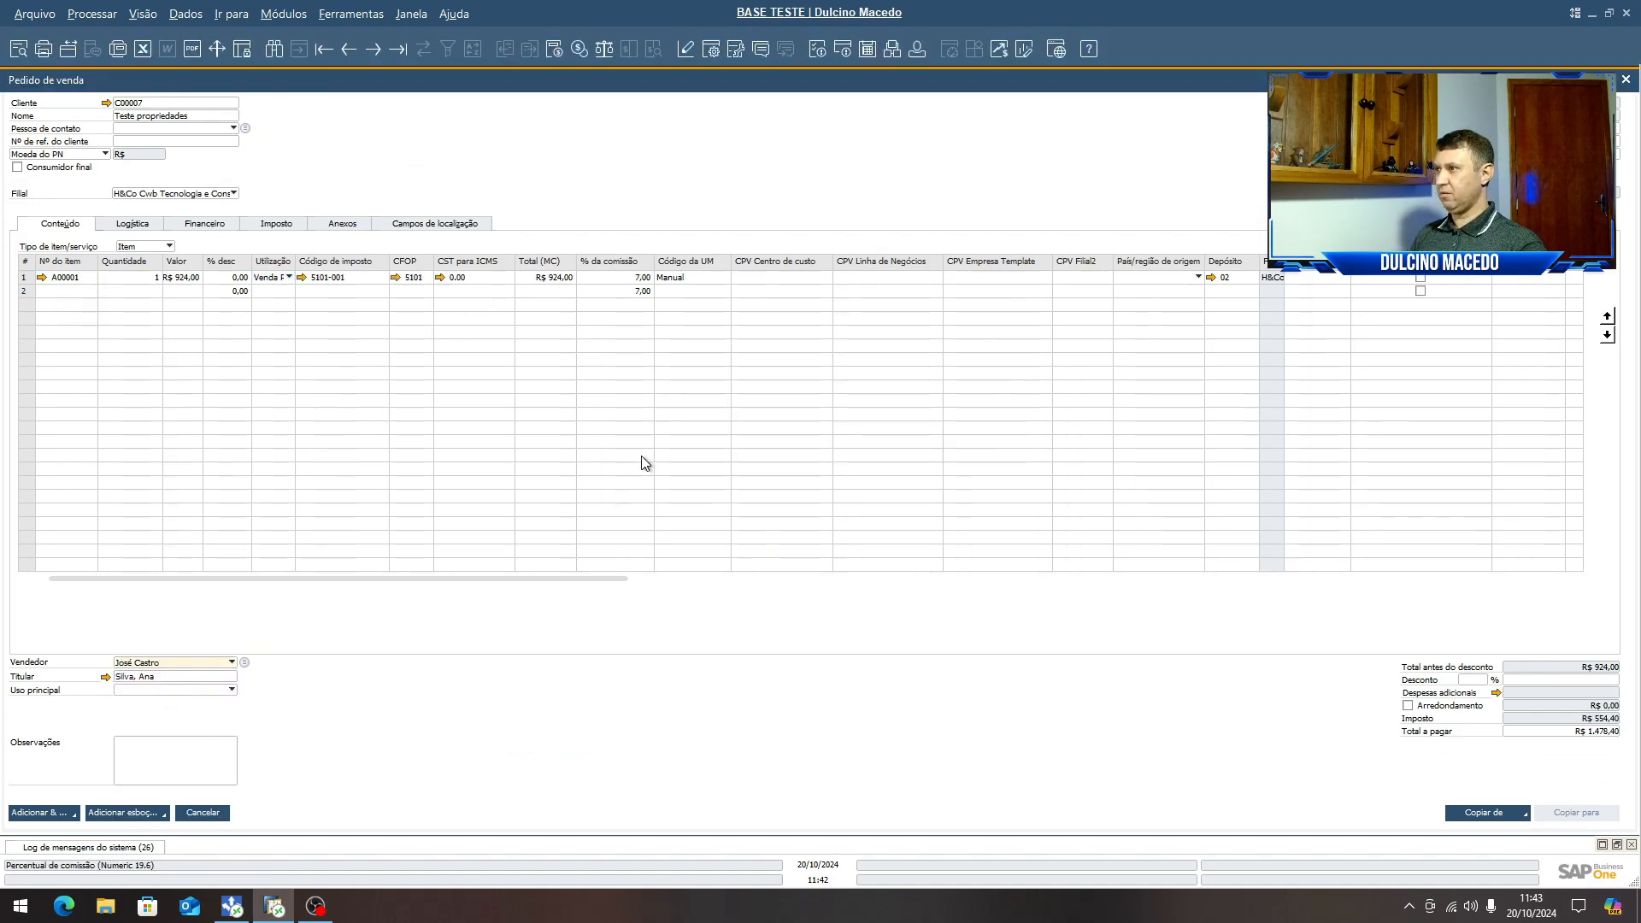
click(64, 812)
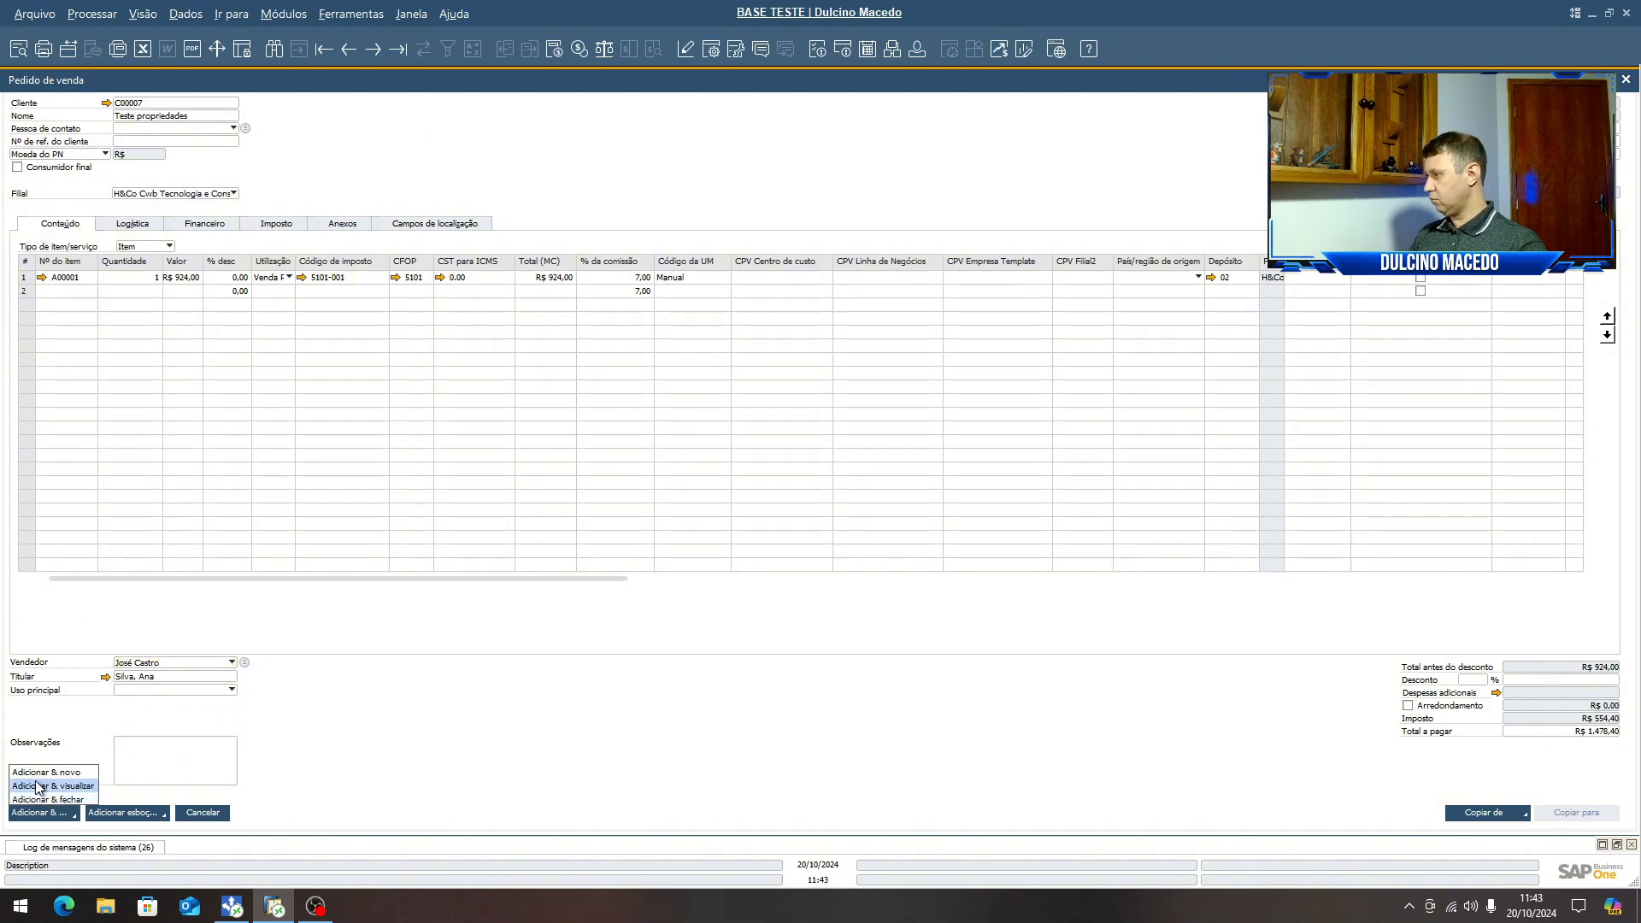
click(71, 787)
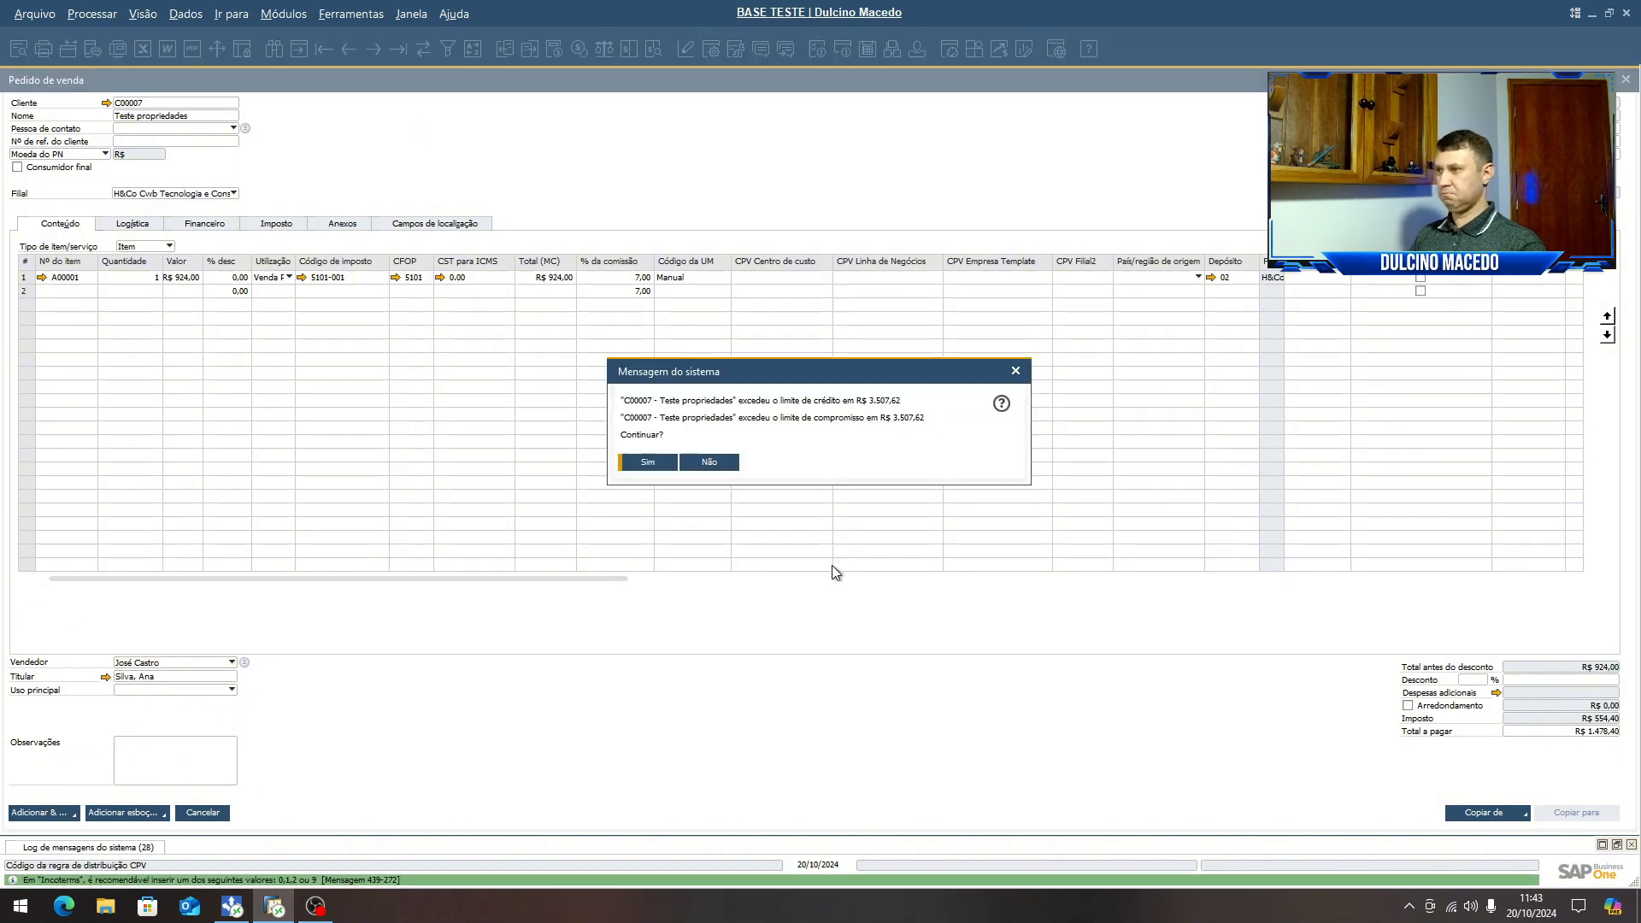
click(652, 468)
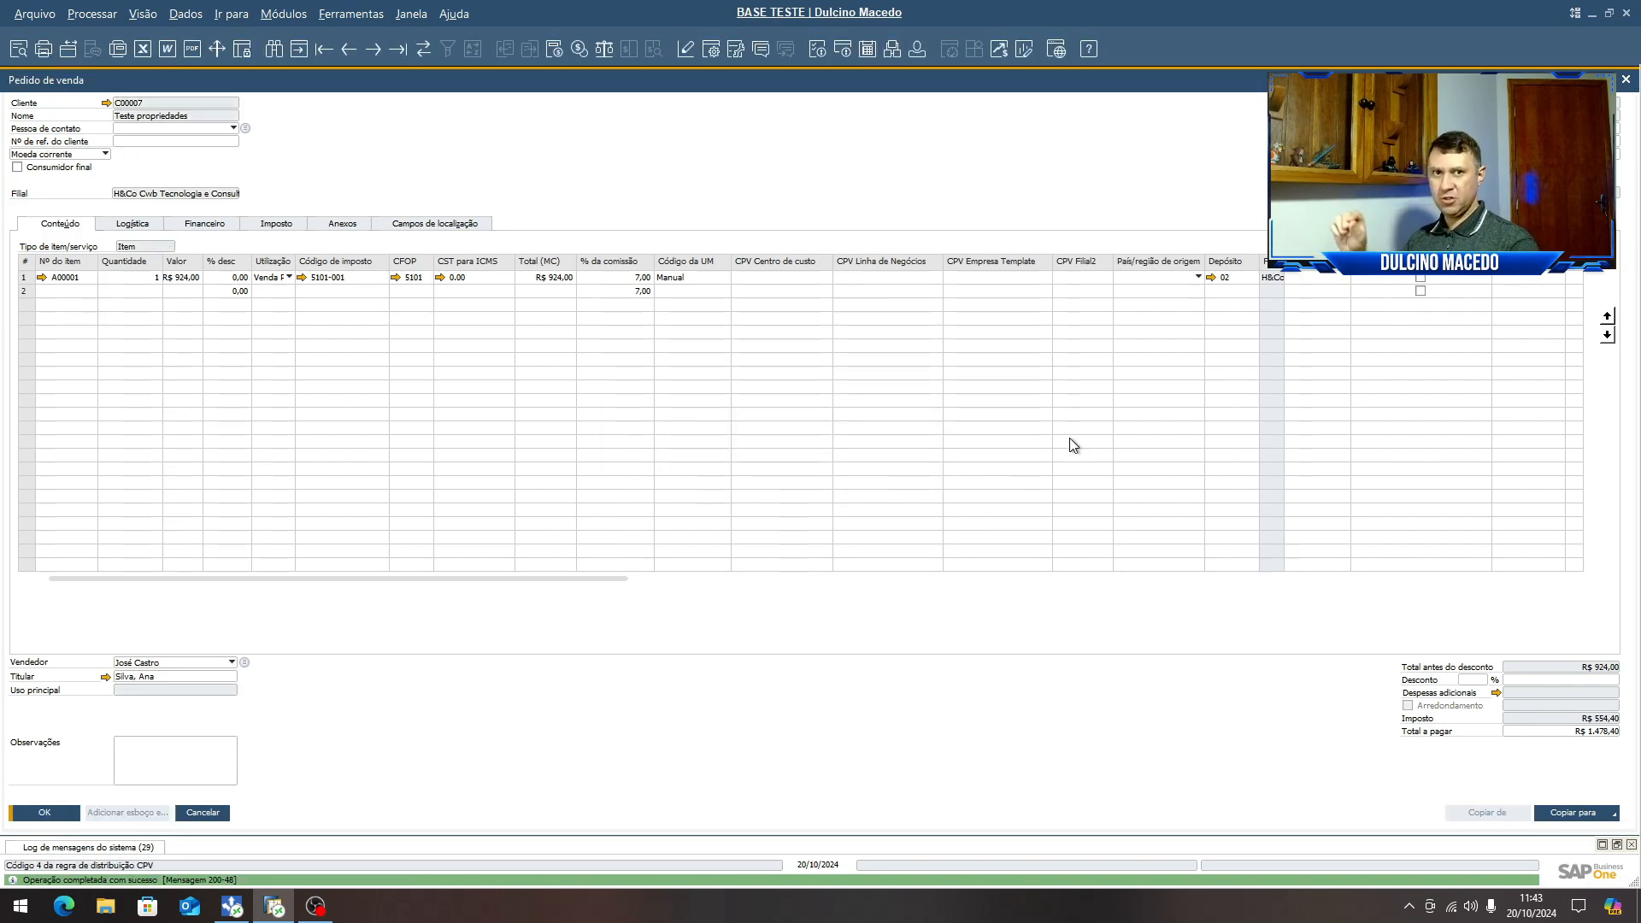
- Copy the sales order to an outgoing invoice and add it, accepting the credit limit overrun
click(1613, 819)
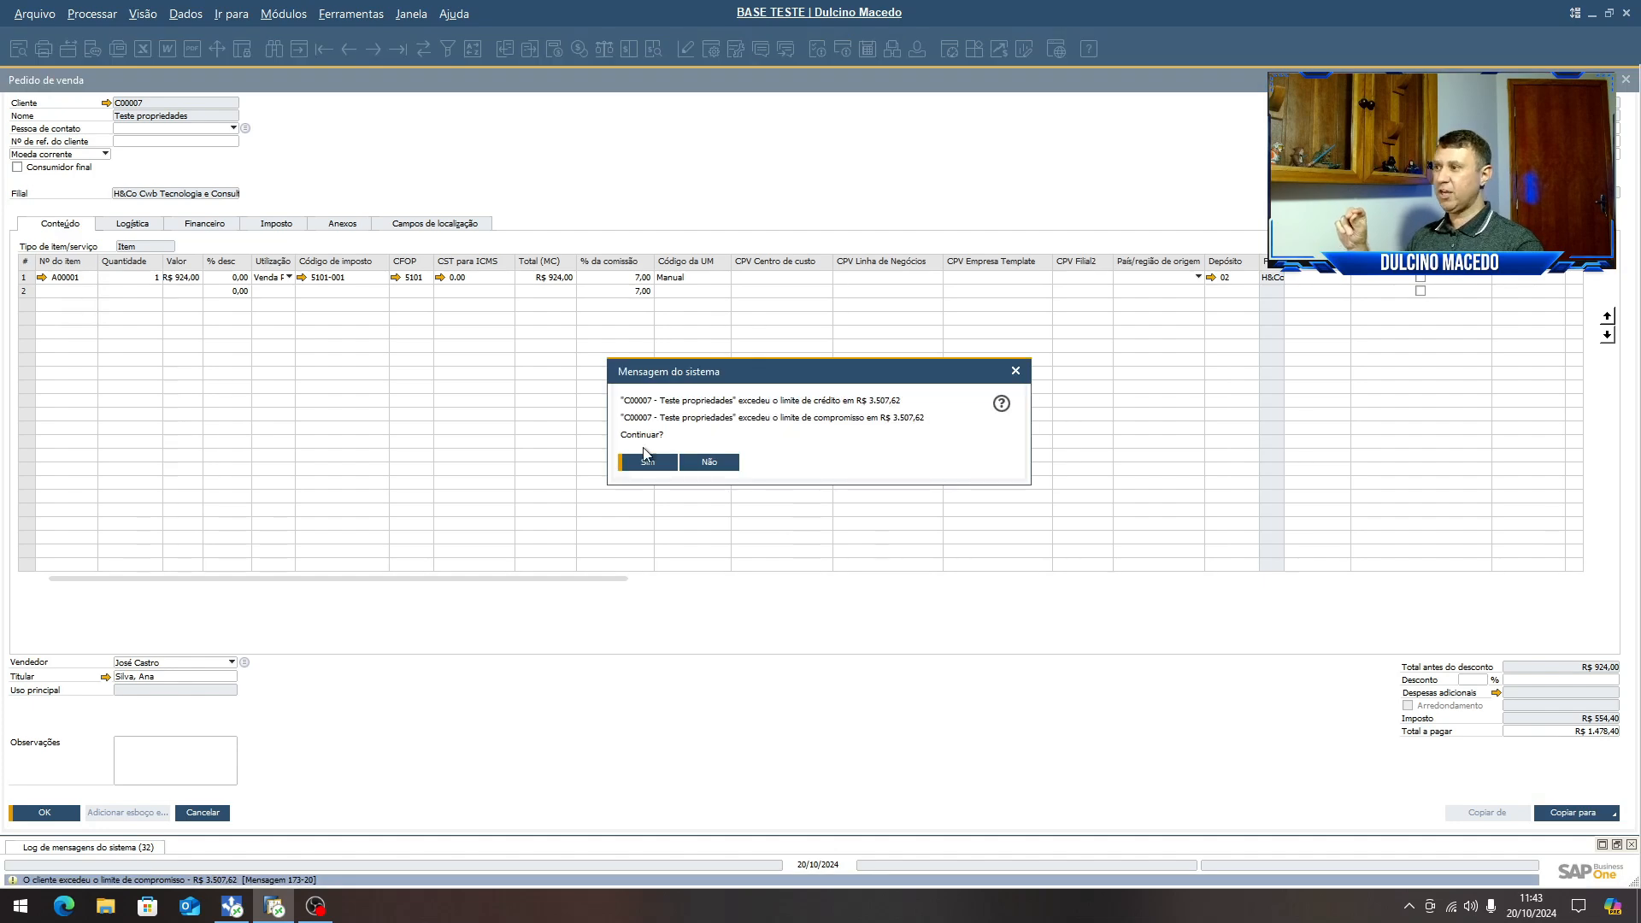
click(651, 466)
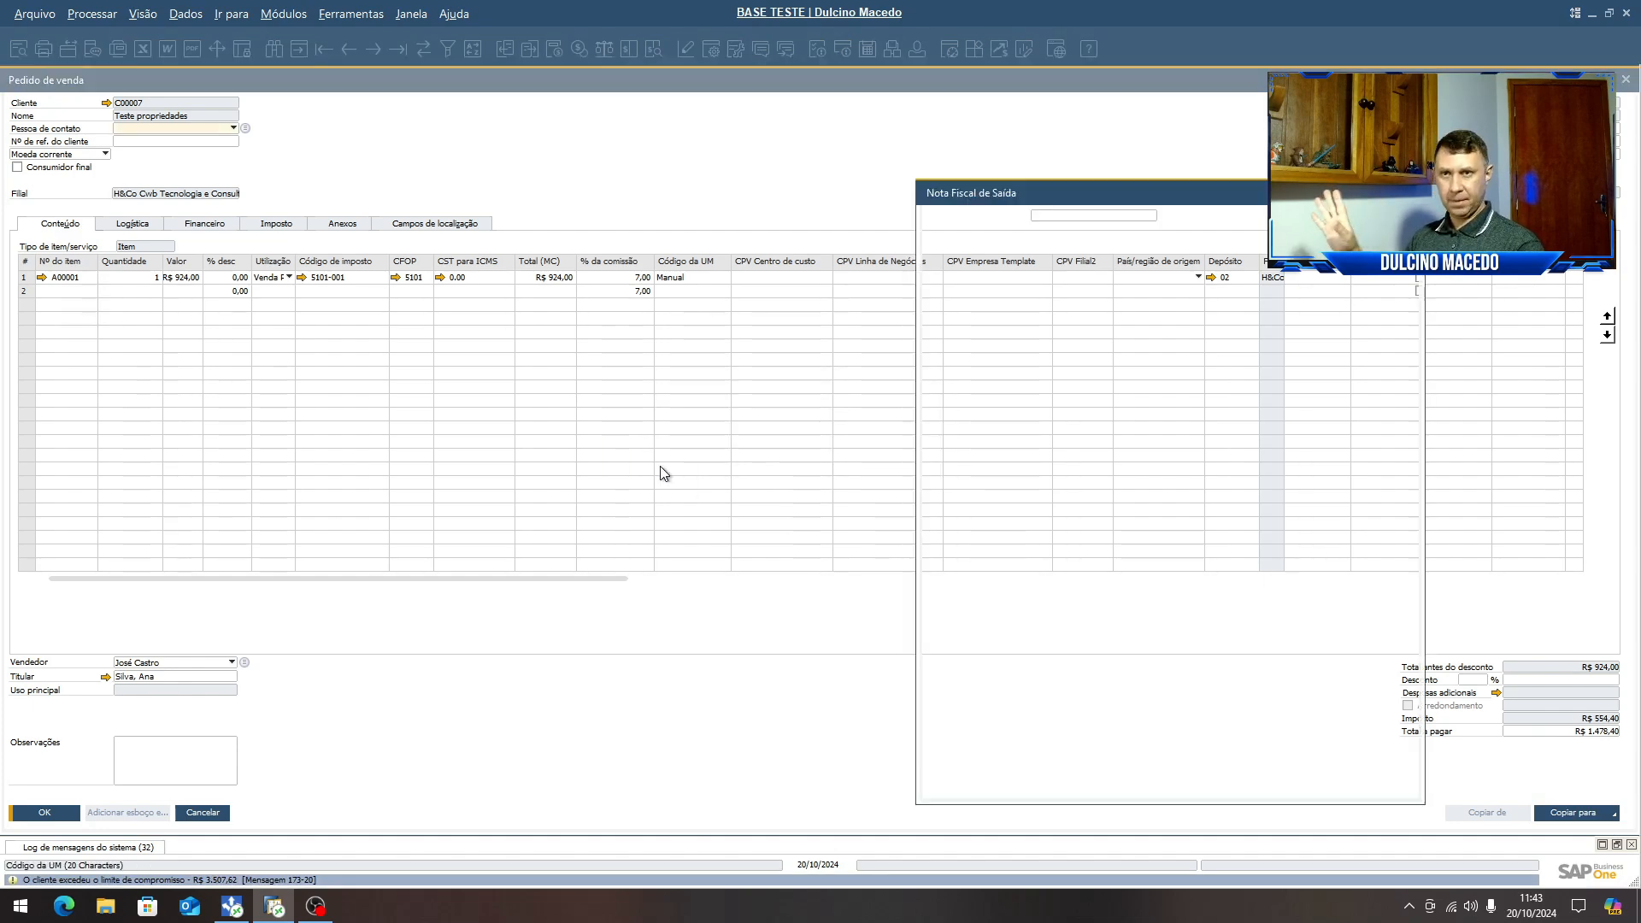
click(74, 818)
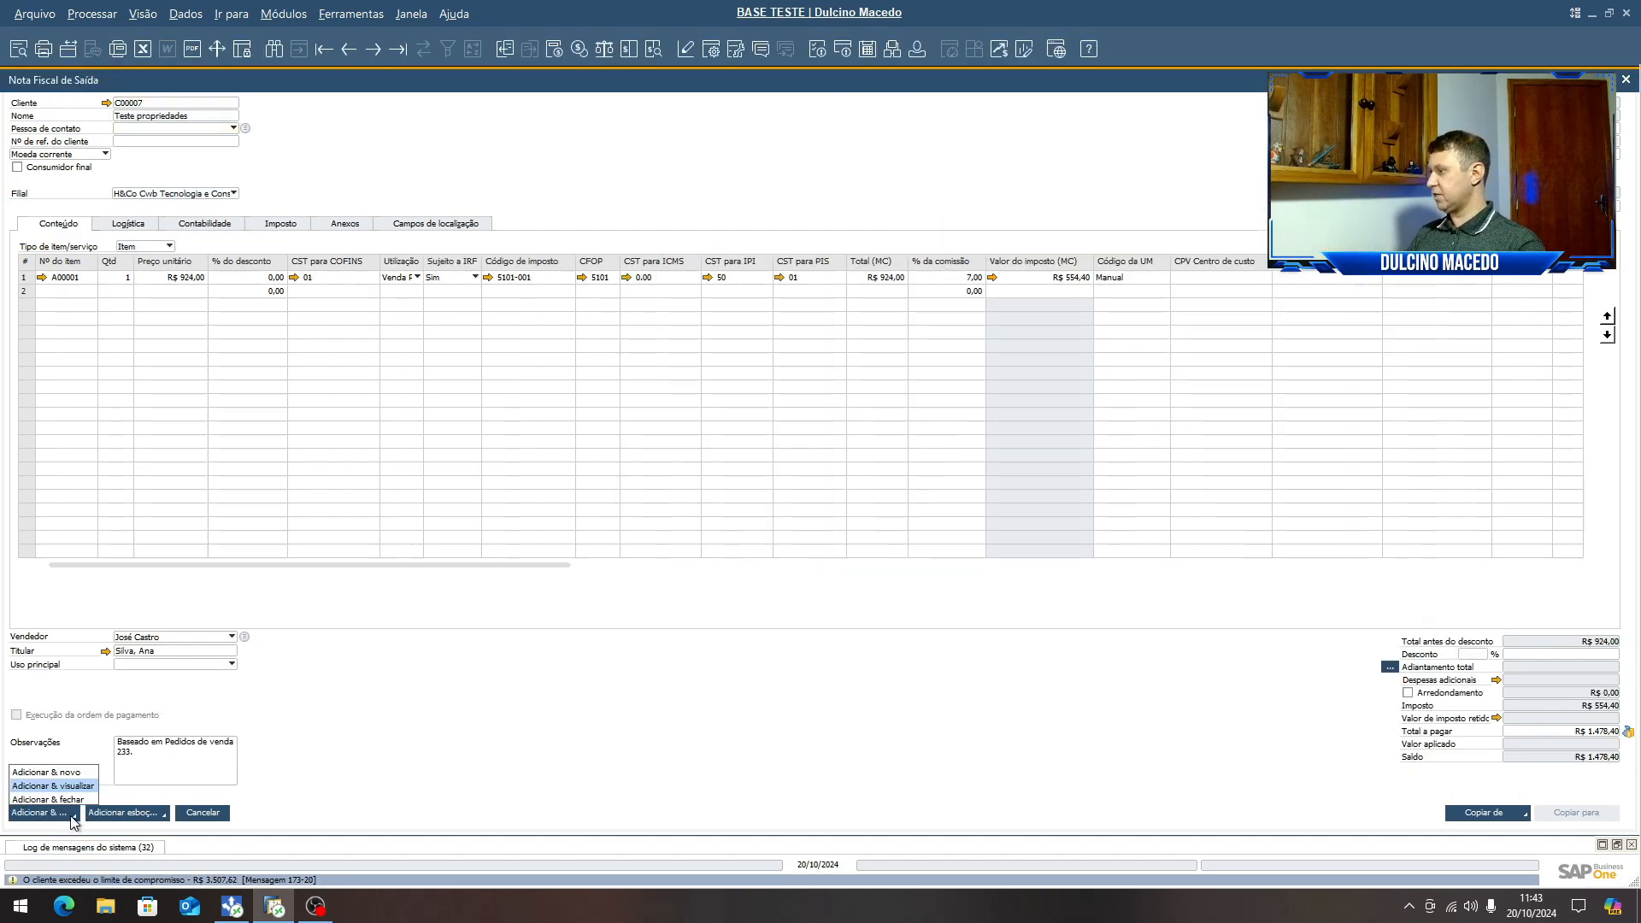
click(77, 793)
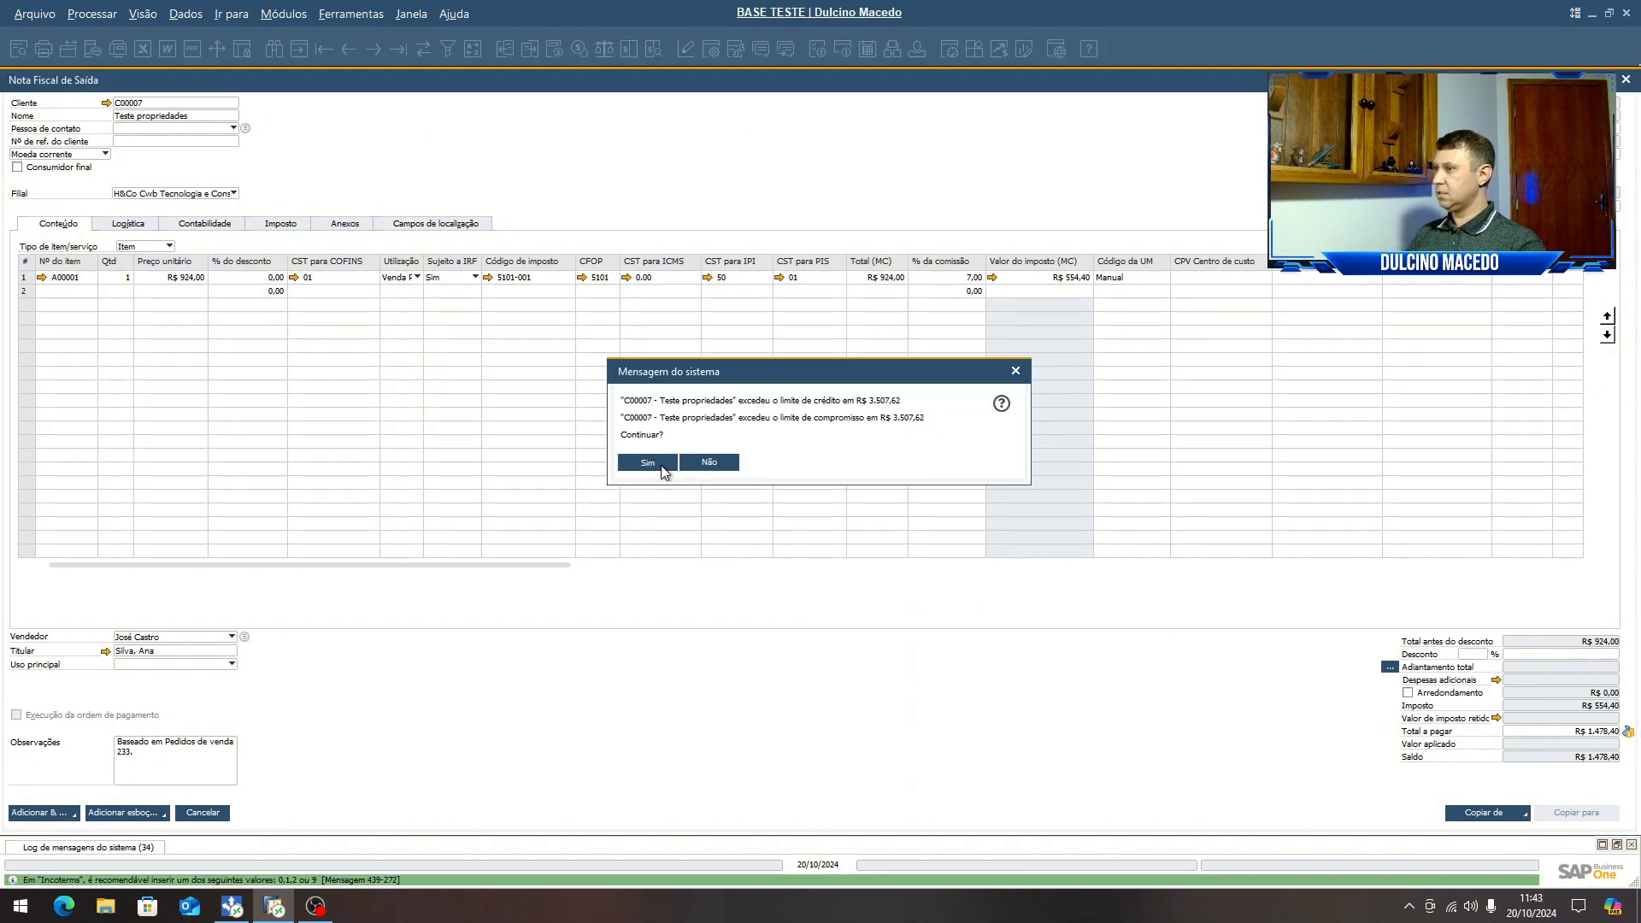
click(655, 465)
click(664, 467)
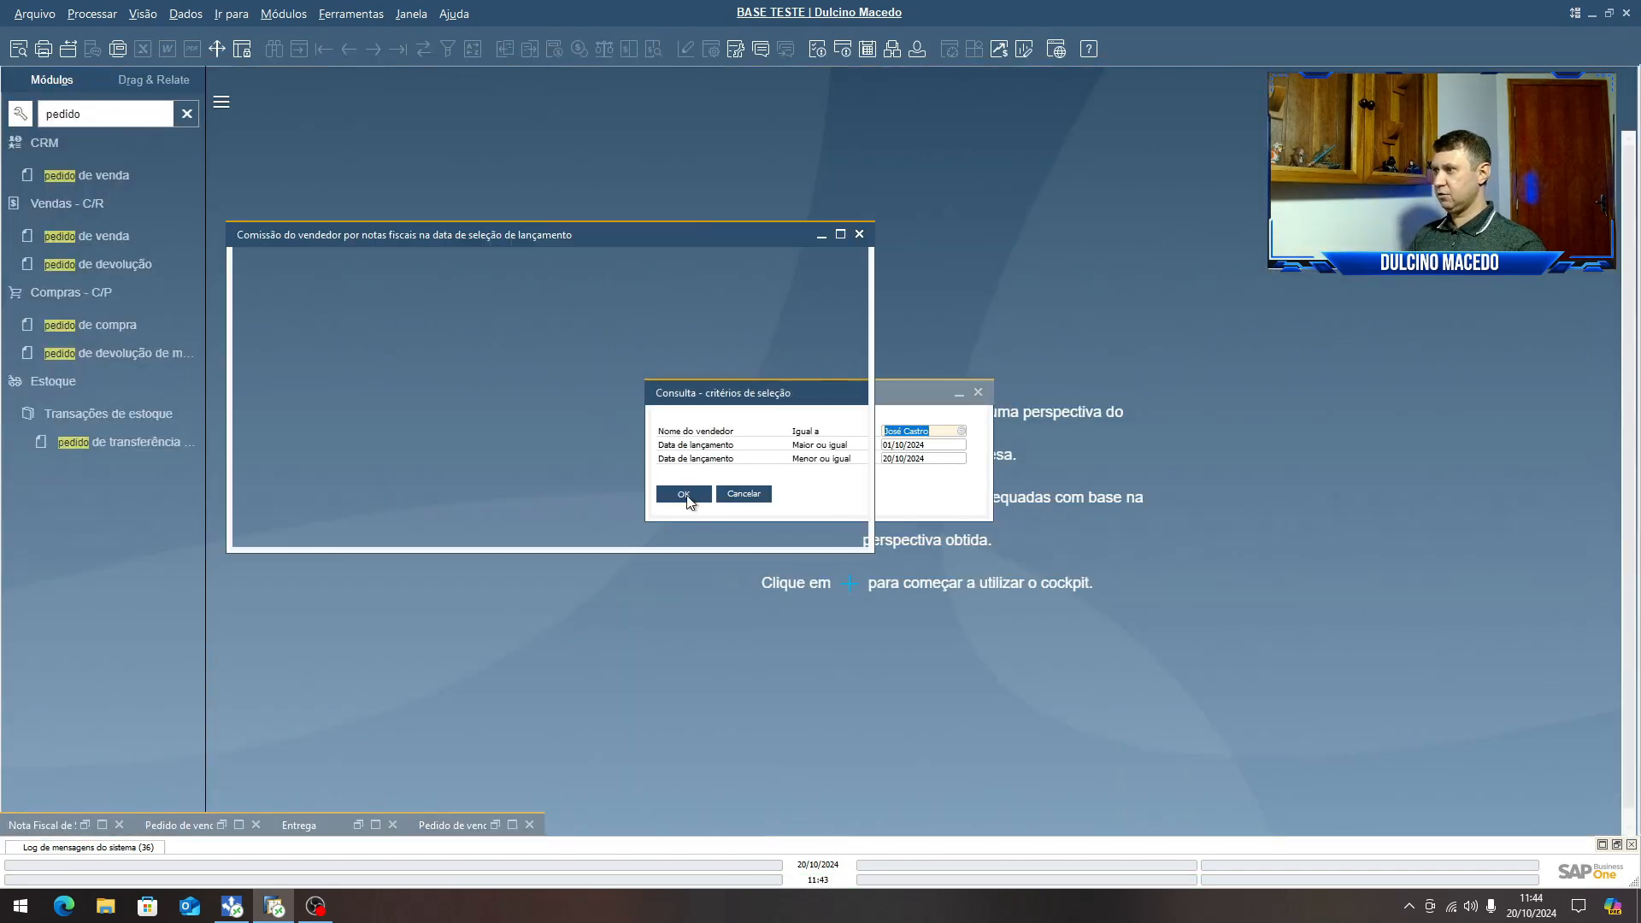
- Run the commission report for the preselected salesperson from 01/10/2024 to 20/10/2024 and review its invoice lines
click(683, 495)
click(30, 139)
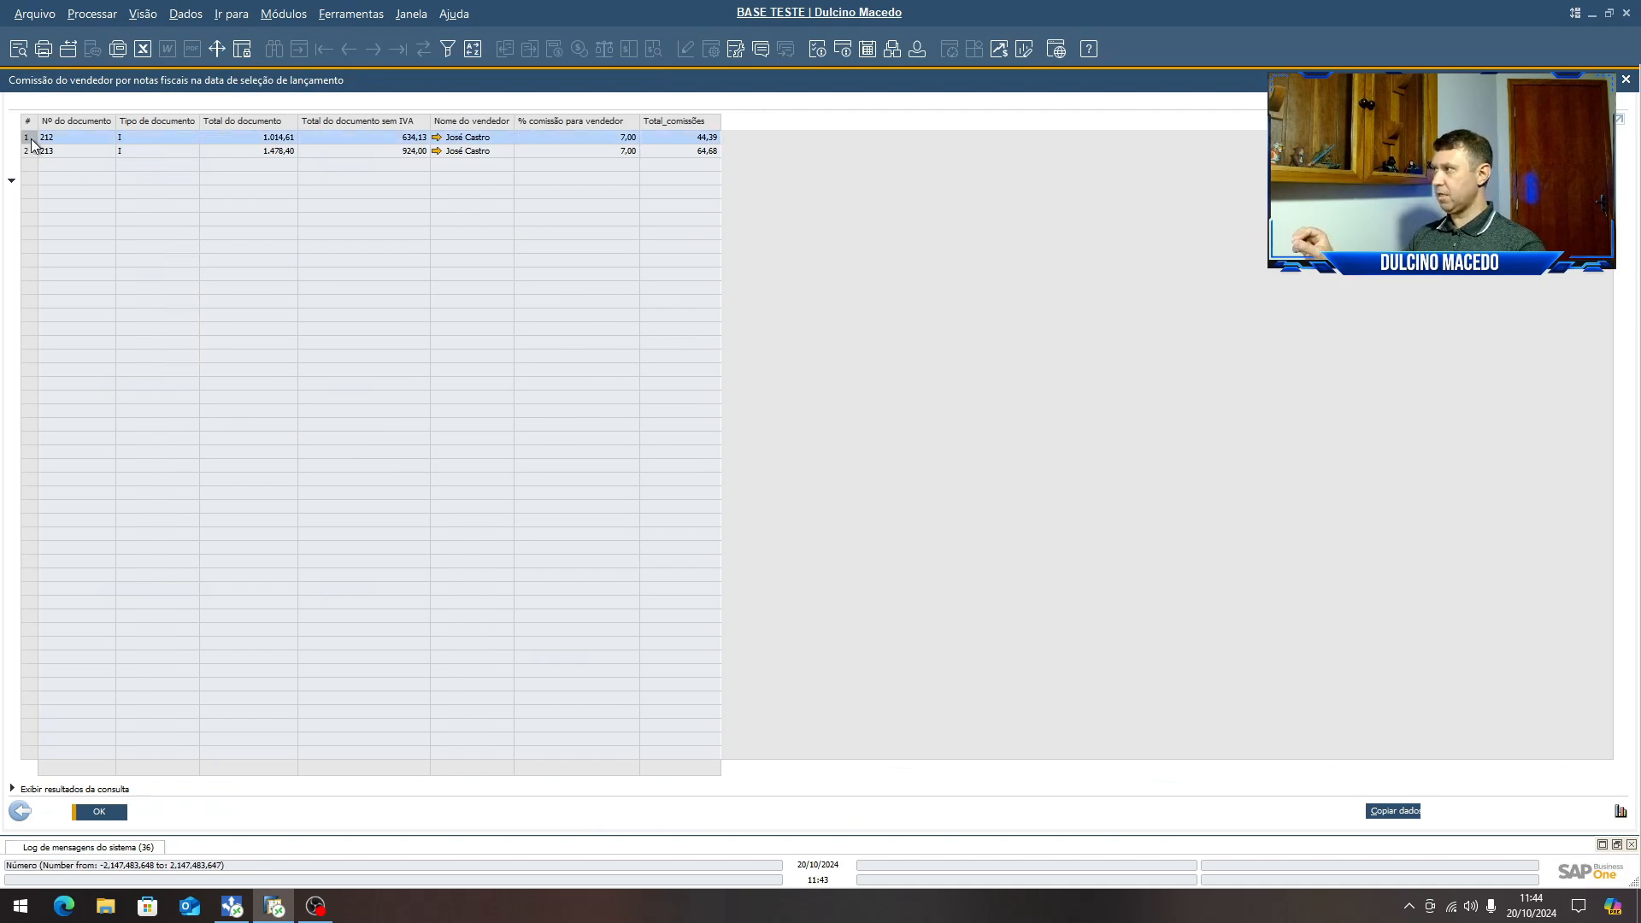
click(28, 151)
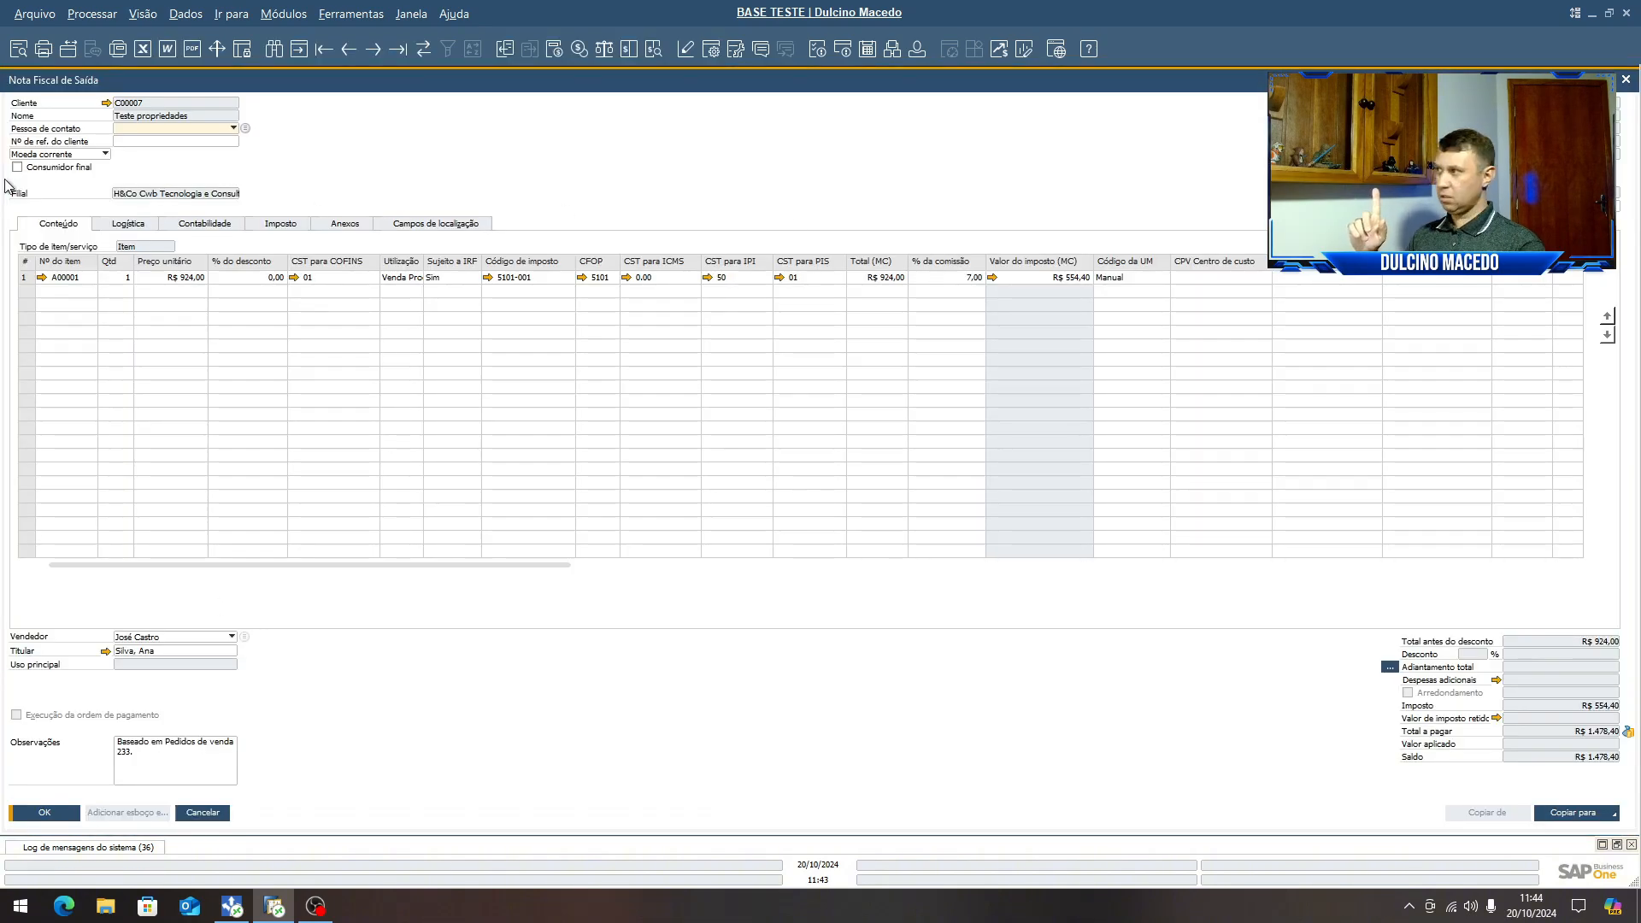
- Copy the outgoing invoice to an outgoing invoice return, set its external NF number to 1, and add it
click(1612, 818)
click(1573, 795)
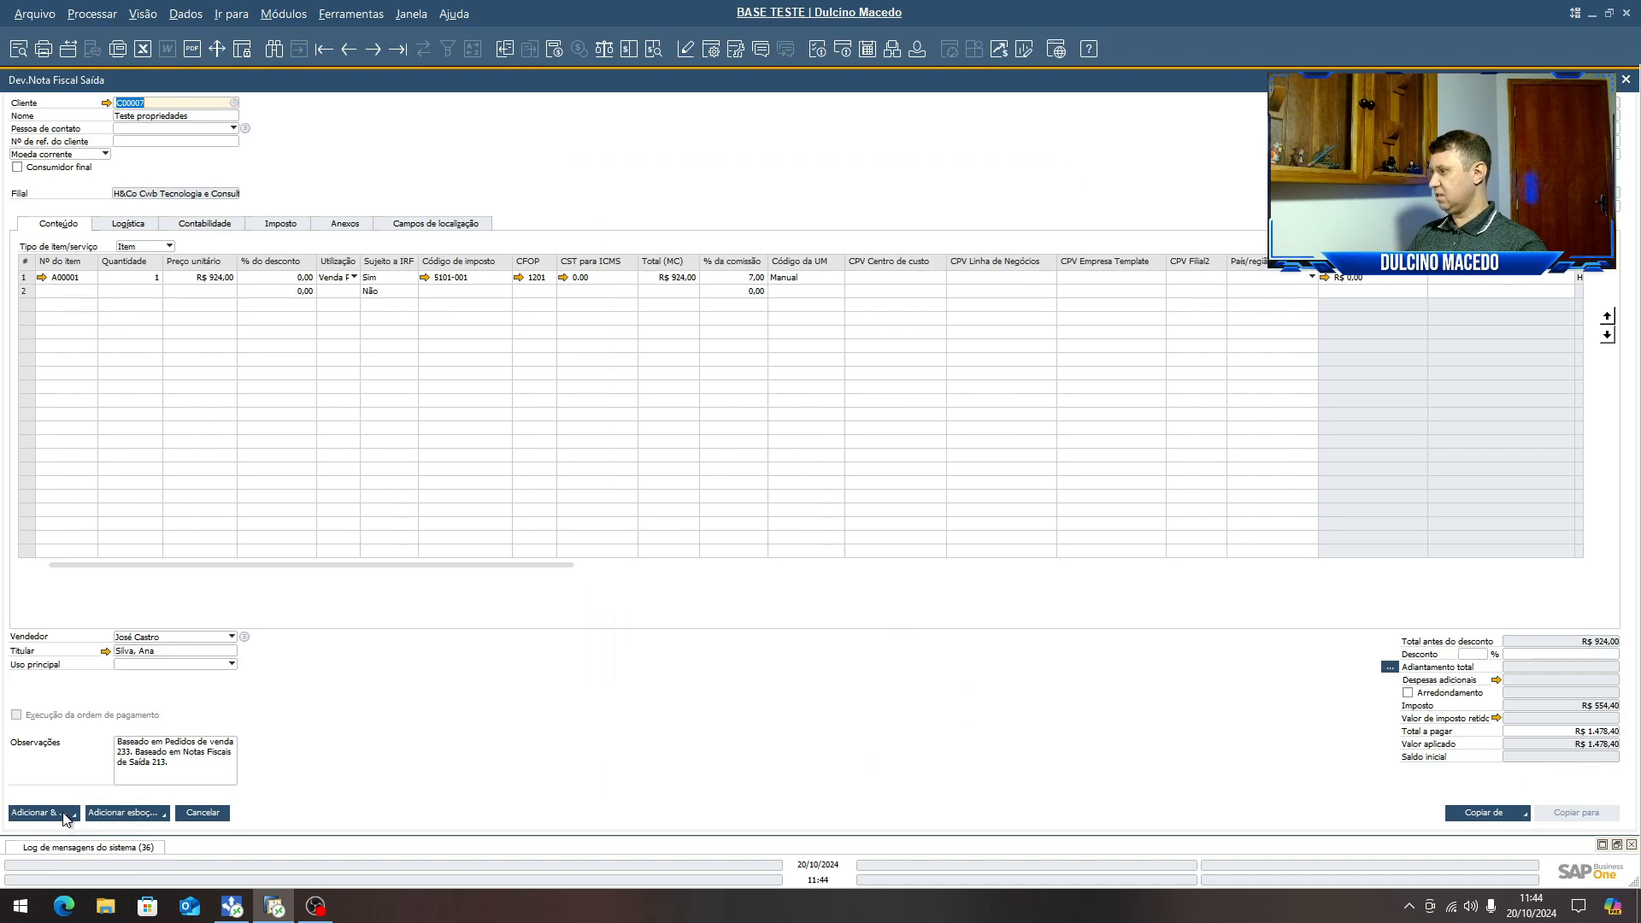
click(65, 816)
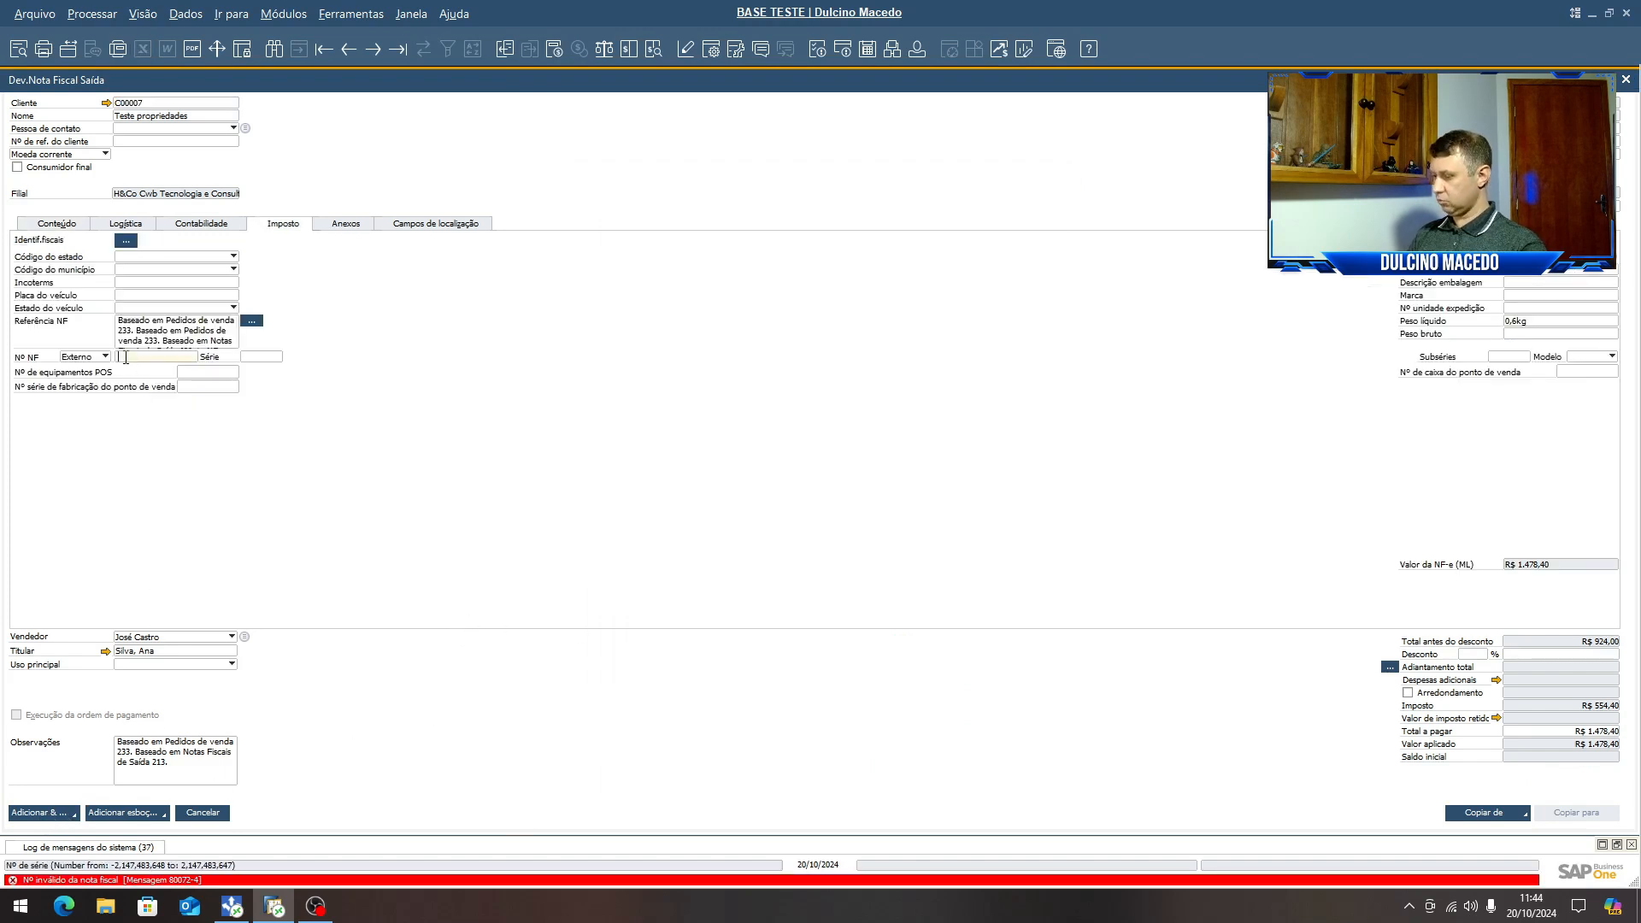
text(1)
click(48, 815)
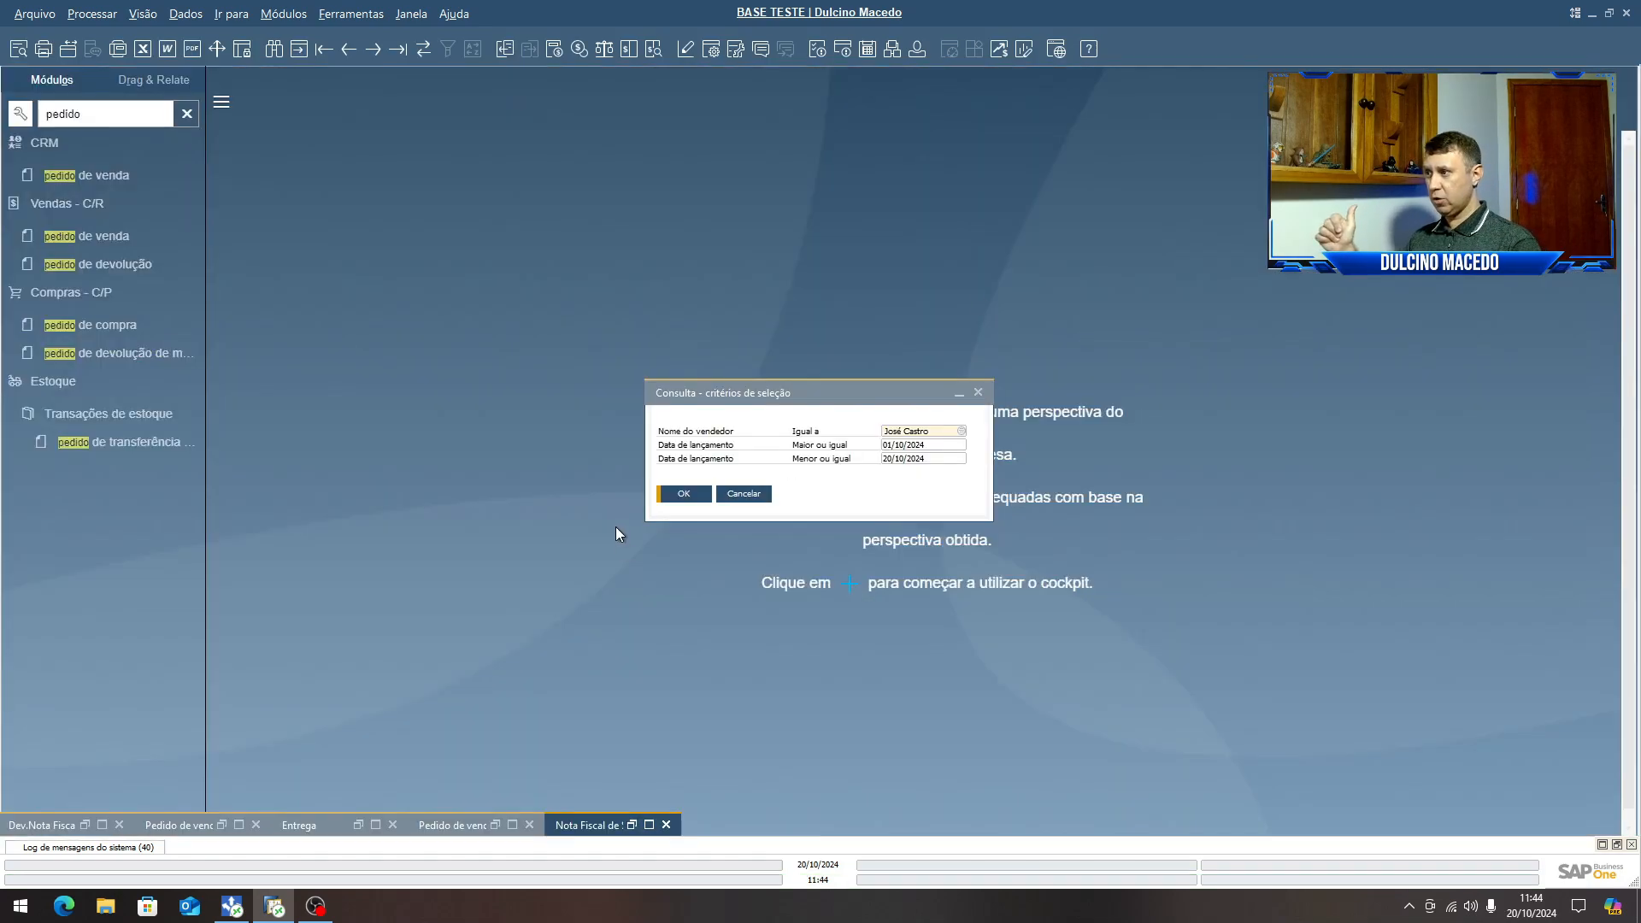
- Rerun the commission report for the same salesperson and dates to check how the return is treated
click(680, 494)
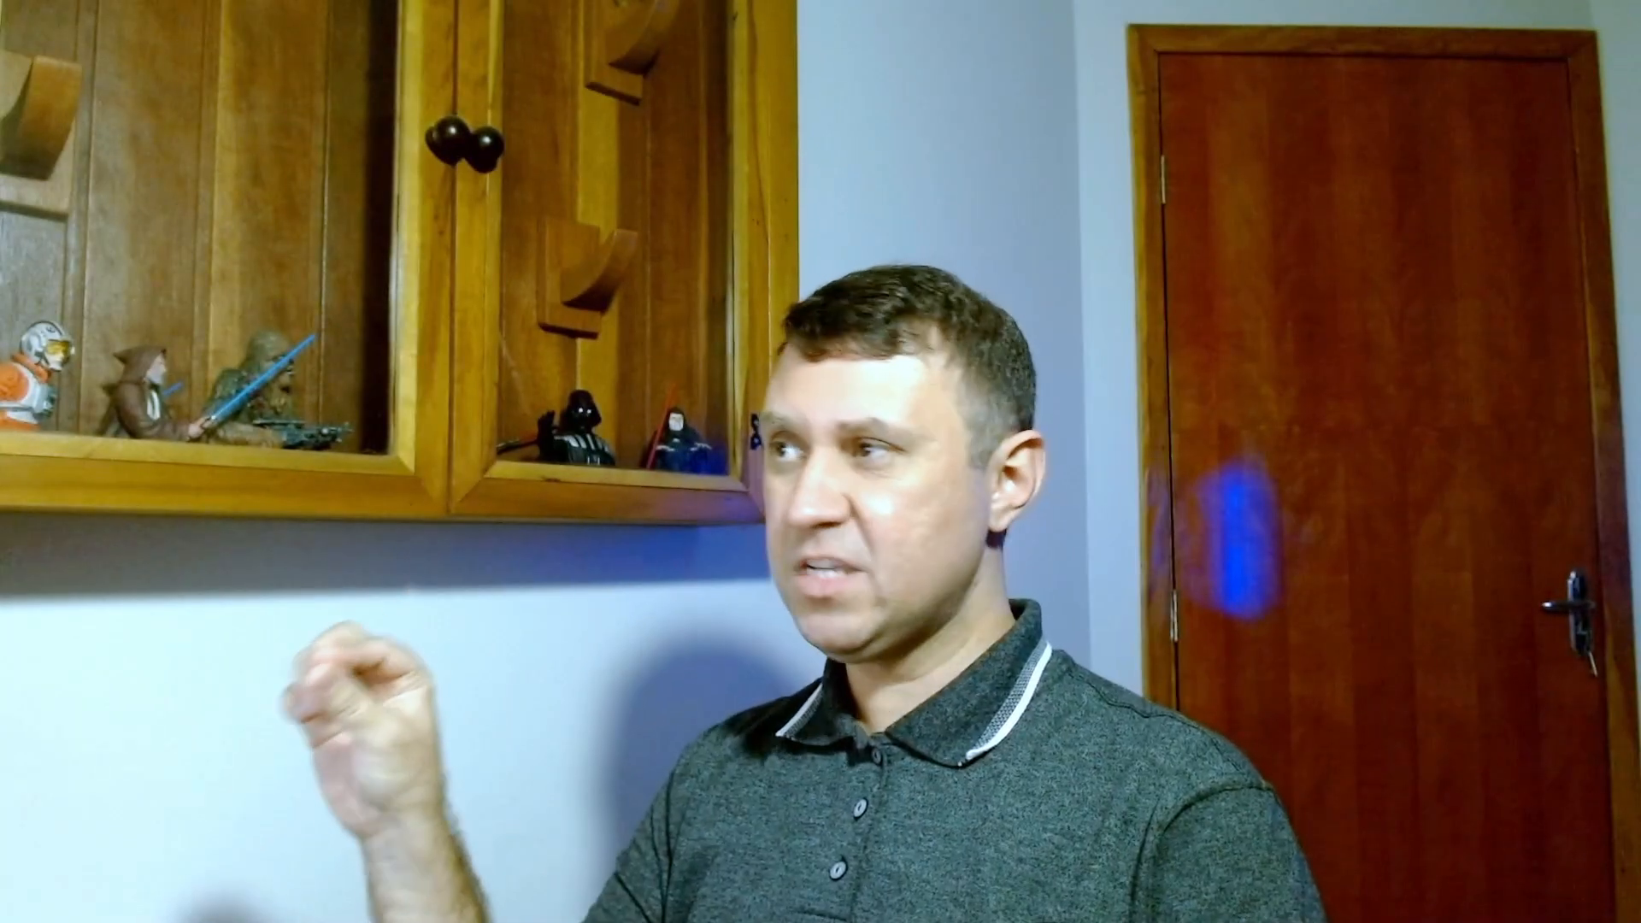